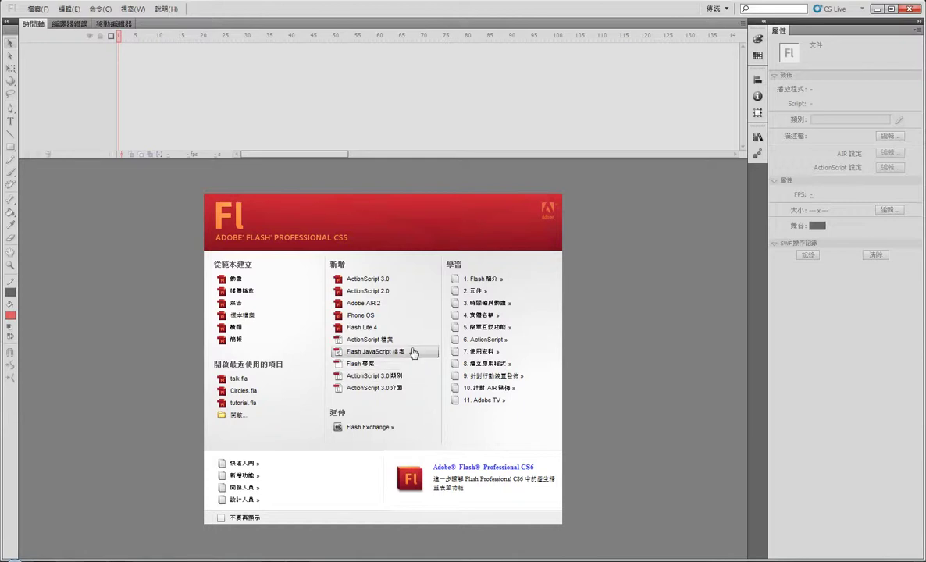
- Create a new ActionScript 2.0 document with a blank 550 x 400 stage
key(ctrl+n)
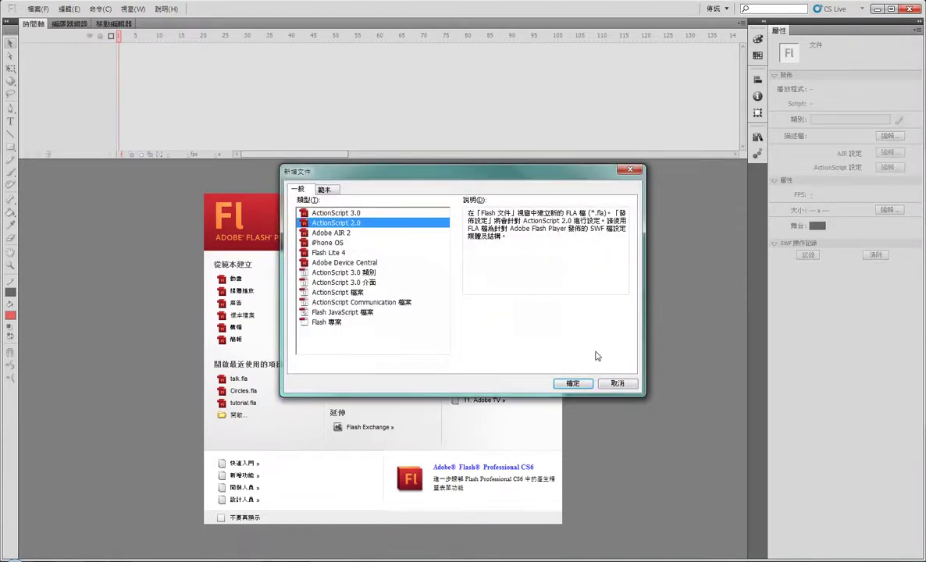
key(Return)
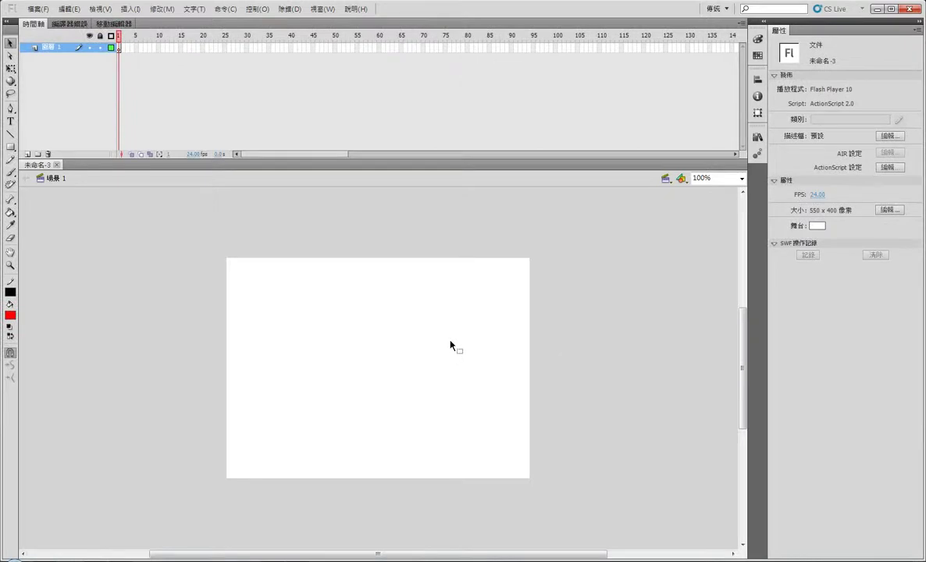
- Resize the stage to 1600 x 900 pixels and fit it into view
key(ctrl+j)
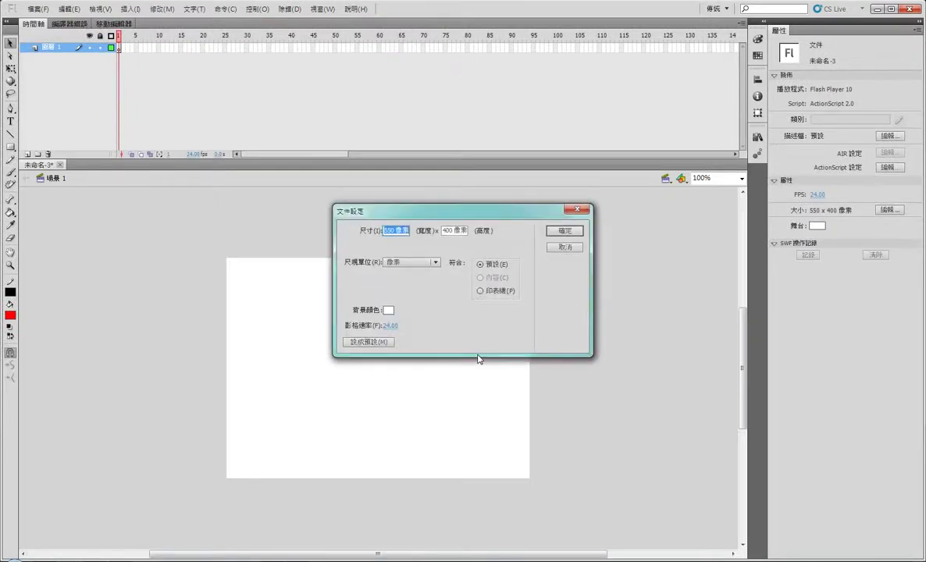
text(1600)
key(Tab)
text(9)
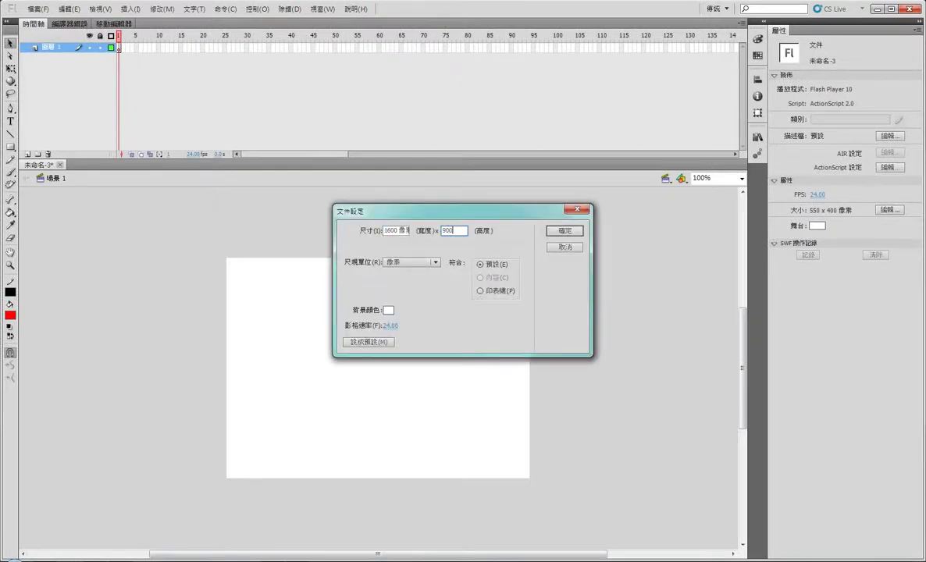
key(Return)
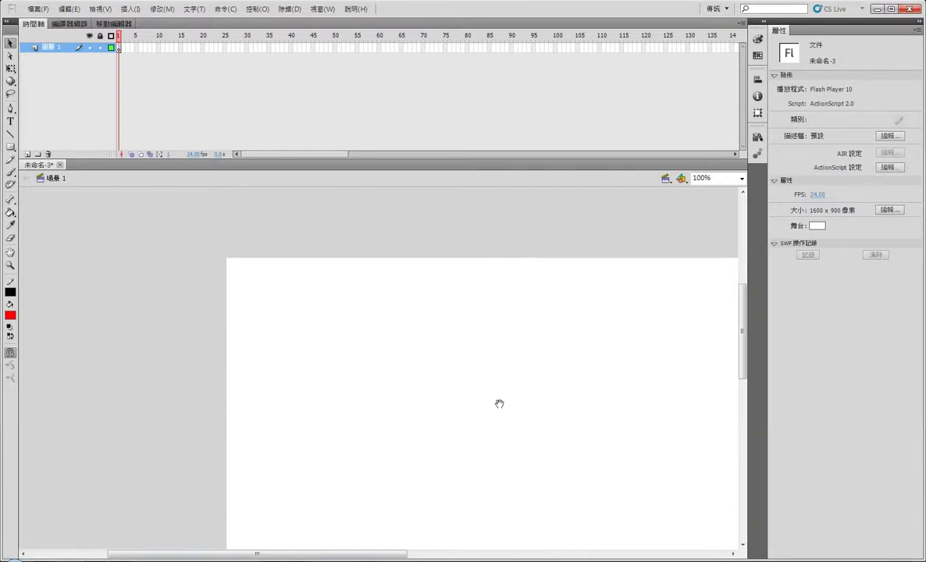
drag(500, 403, 388, 374)
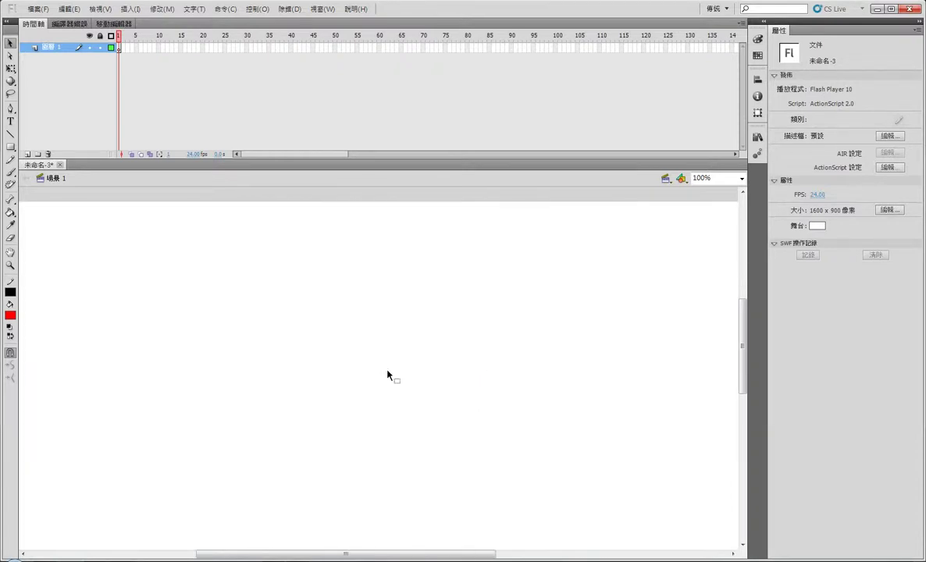
key(ctrl+2)
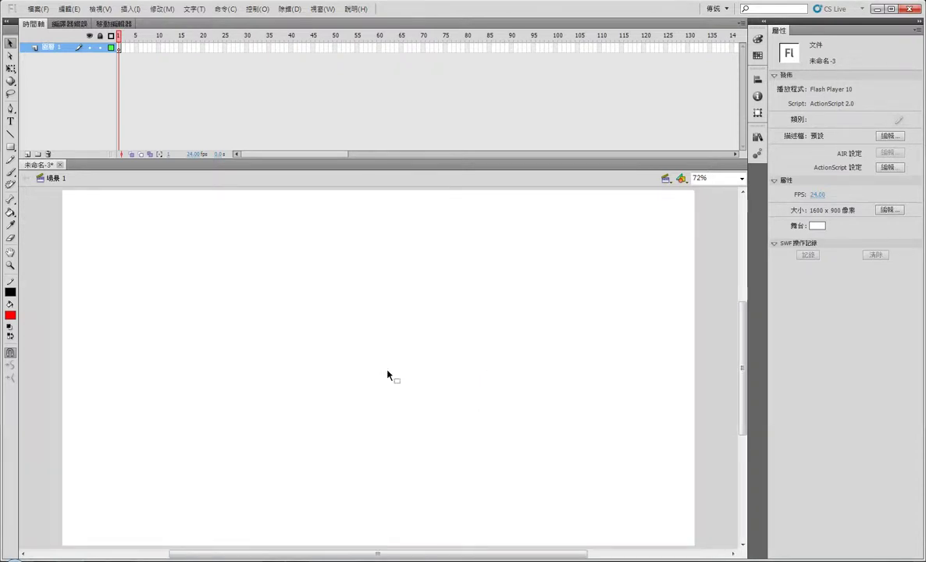
- Create a new movie clip symbol named 'as' and start editing it
key(ctrl+F8)
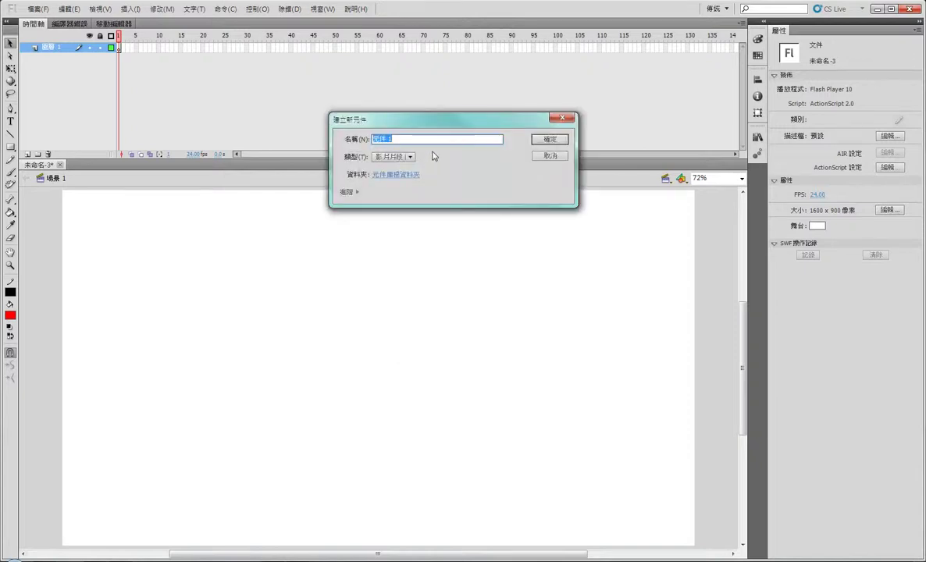
text(as)
click(551, 141)
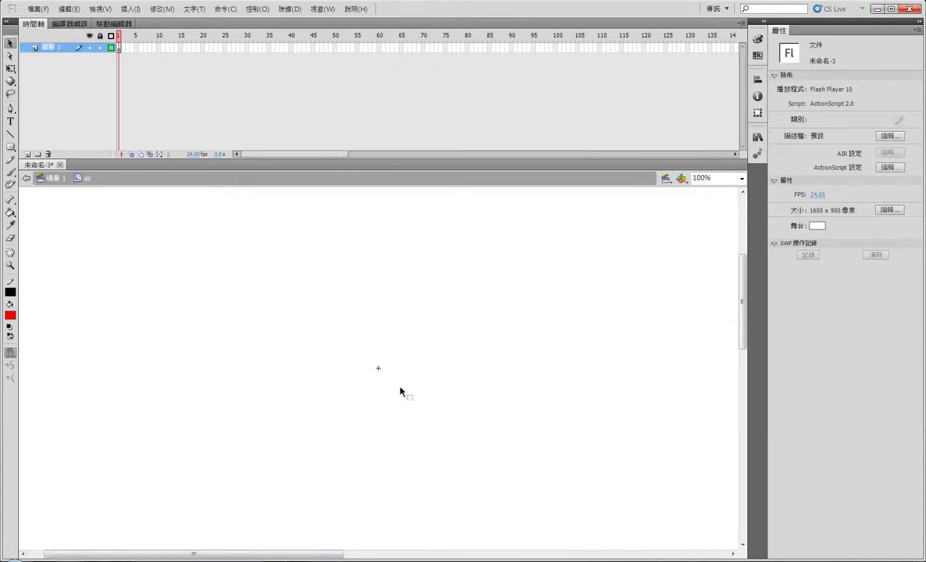
drag(340, 331, 283, 307)
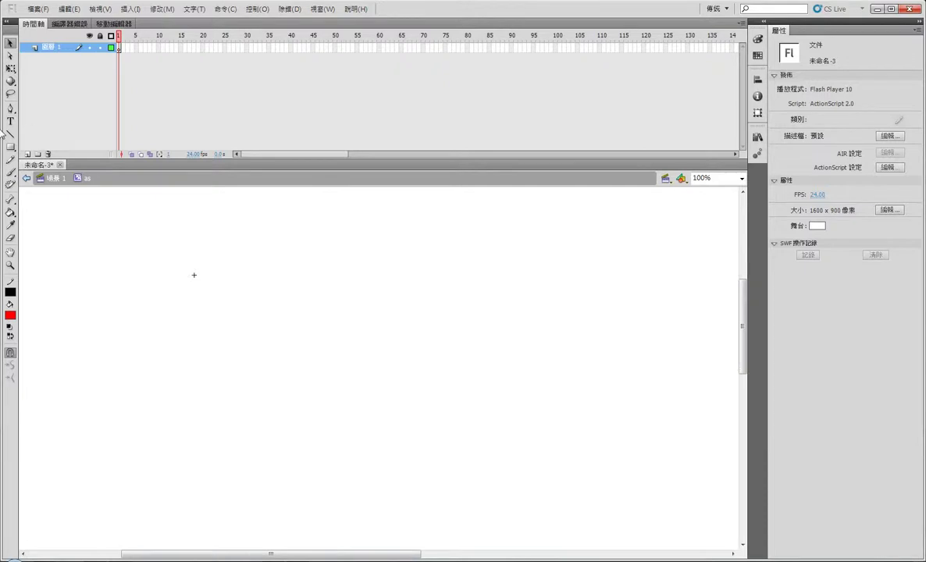
click(10, 121)
- Type the title 'Ayo UDK Tutorial' in a text box on the symbol's canvas
click(221, 285)
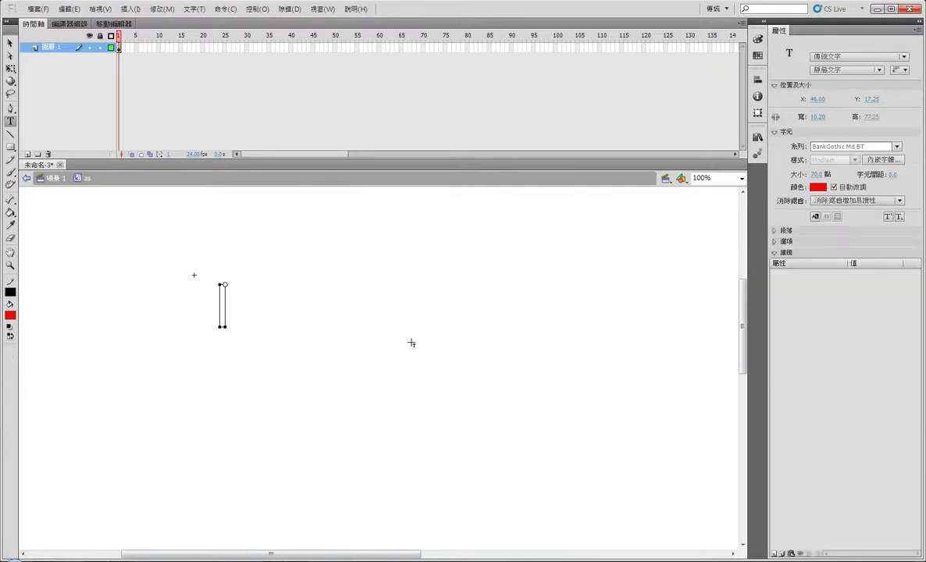
text(AYO)
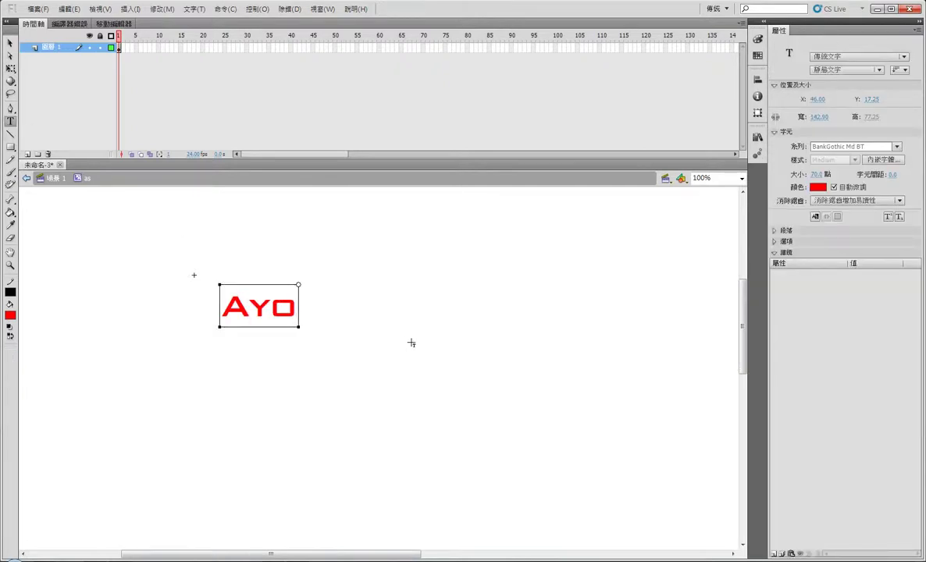
text( U)
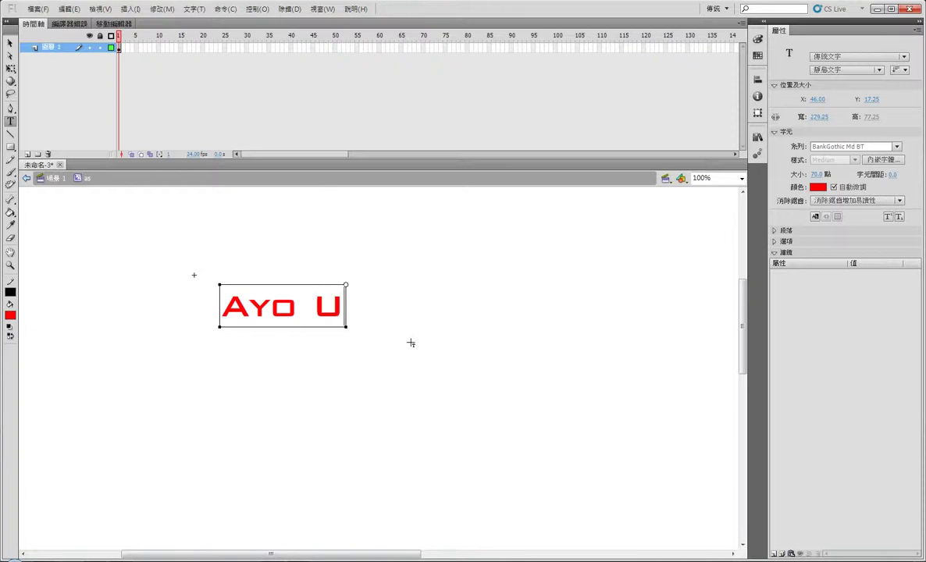
text(DK)
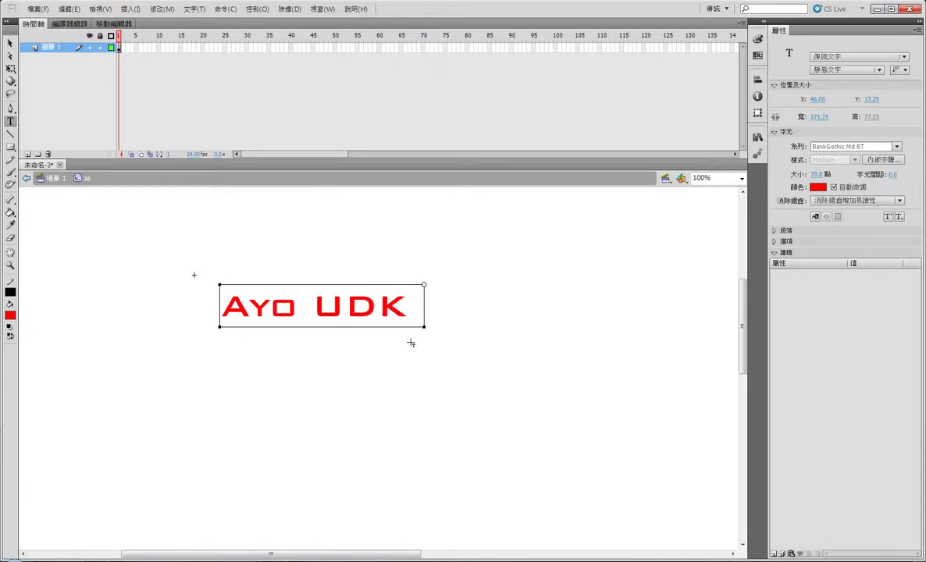
text(Tutori)
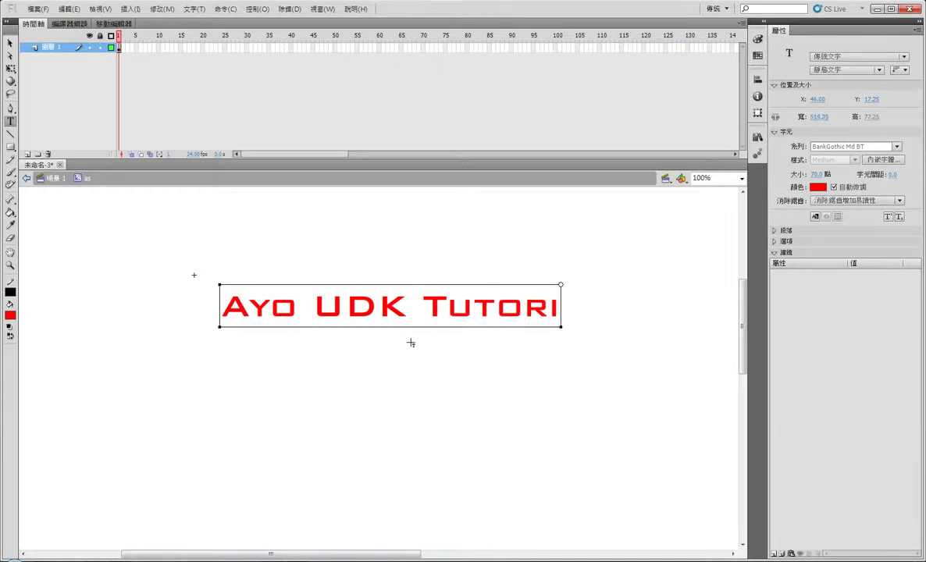
text(al)
key(Return)
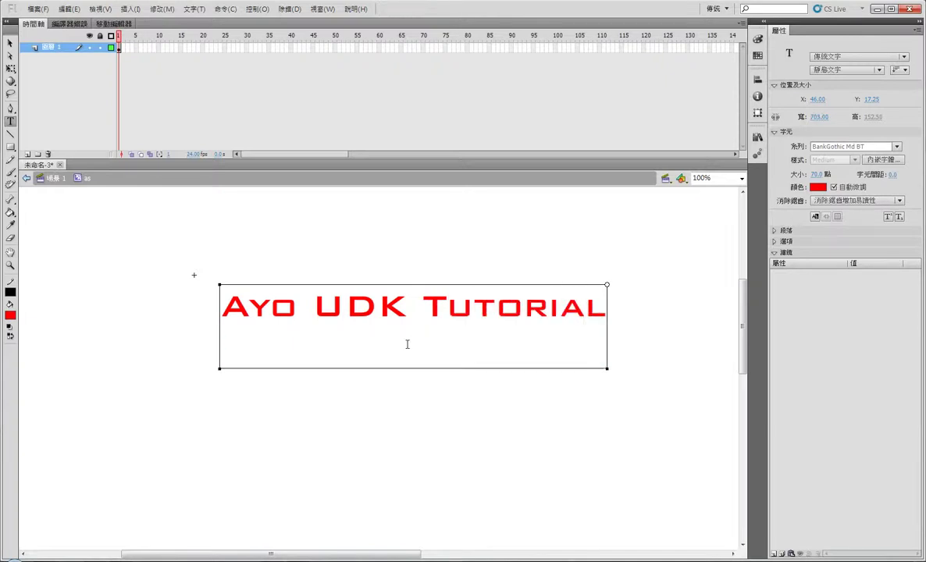
key(BackSpace)
- Position the title at X 0, Y 0 and break it apart twice into shapes
click(10, 42)
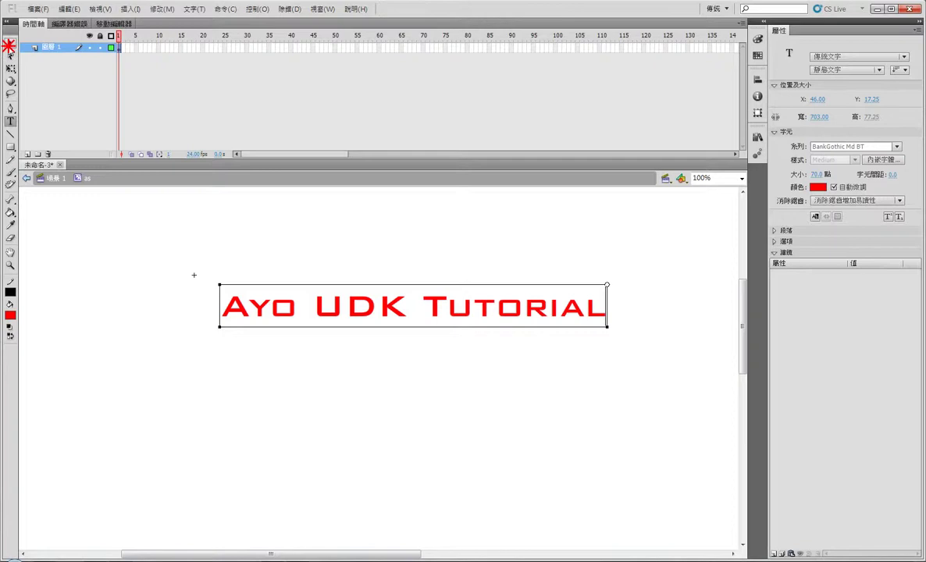
click(816, 99)
text(0)
key(Tab)
text(0)
key(Return)
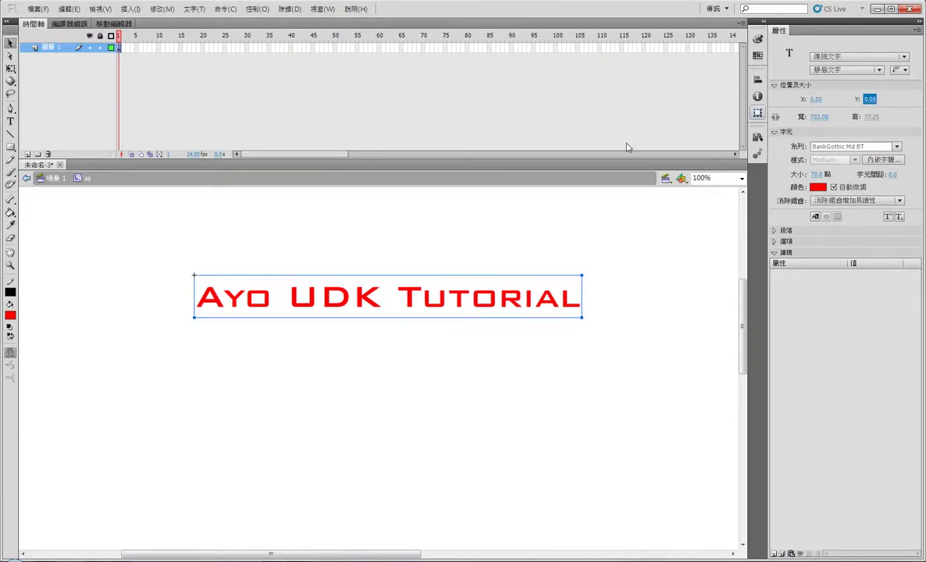
key(ctrl+b)
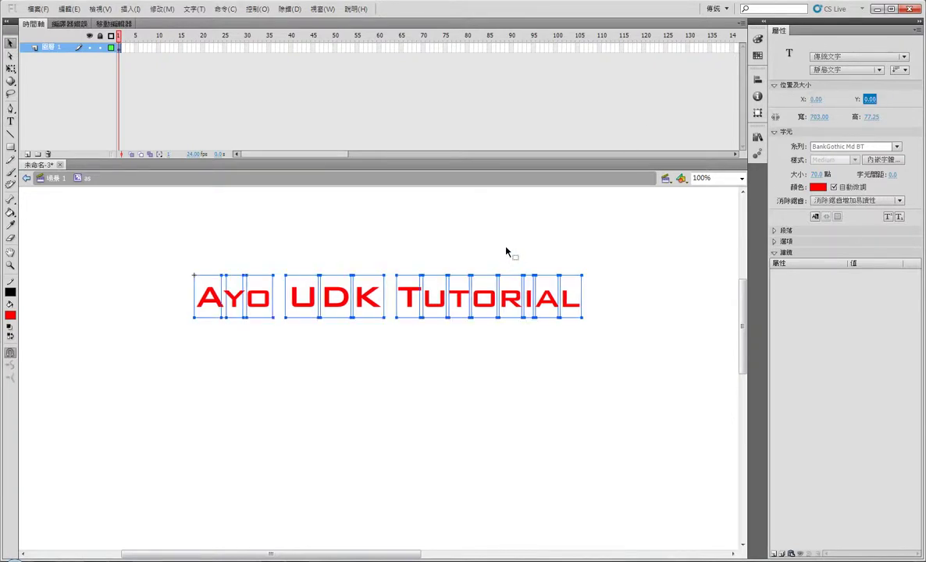
key(ctrl+b)
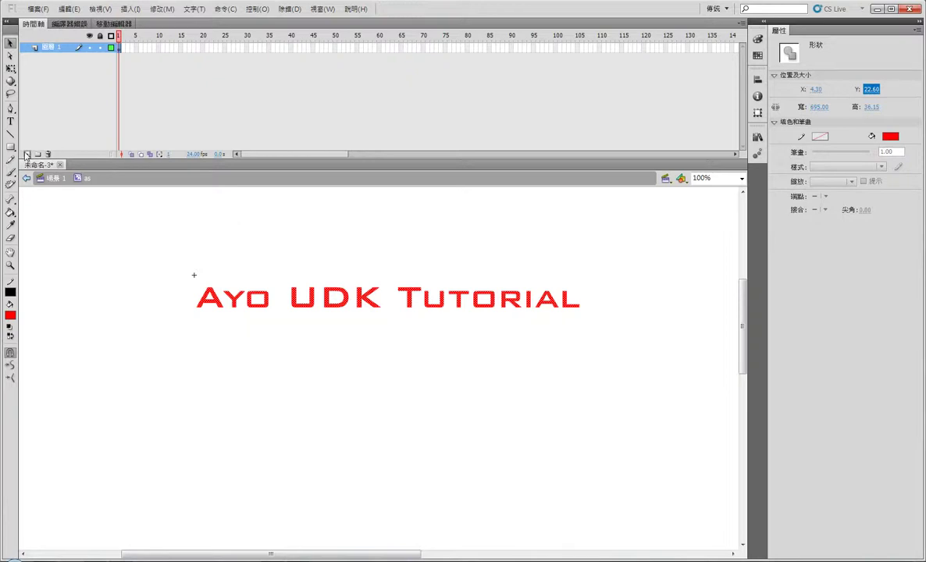
- Add a new layer above the text and make it a mask layer
click(26, 154)
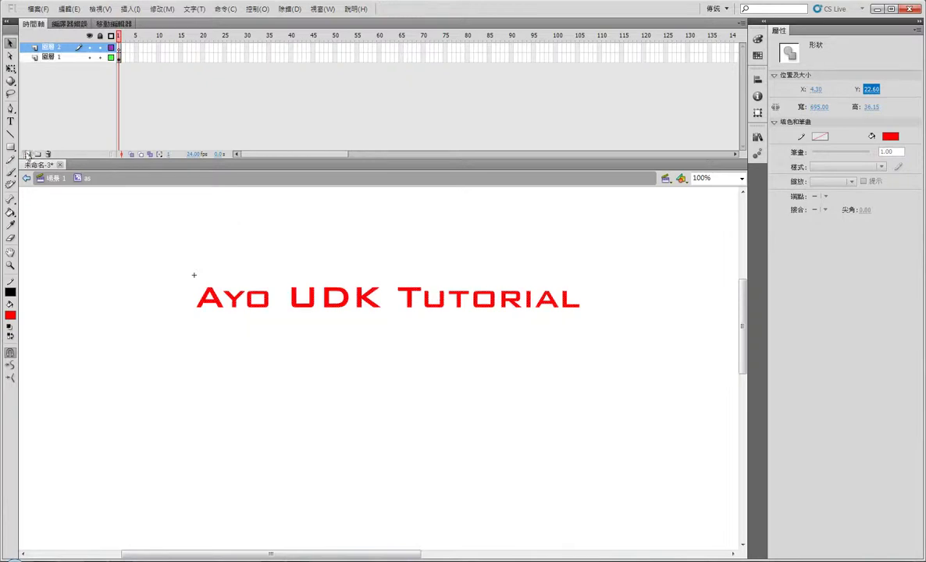
click(57, 50)
right_click(57, 50)
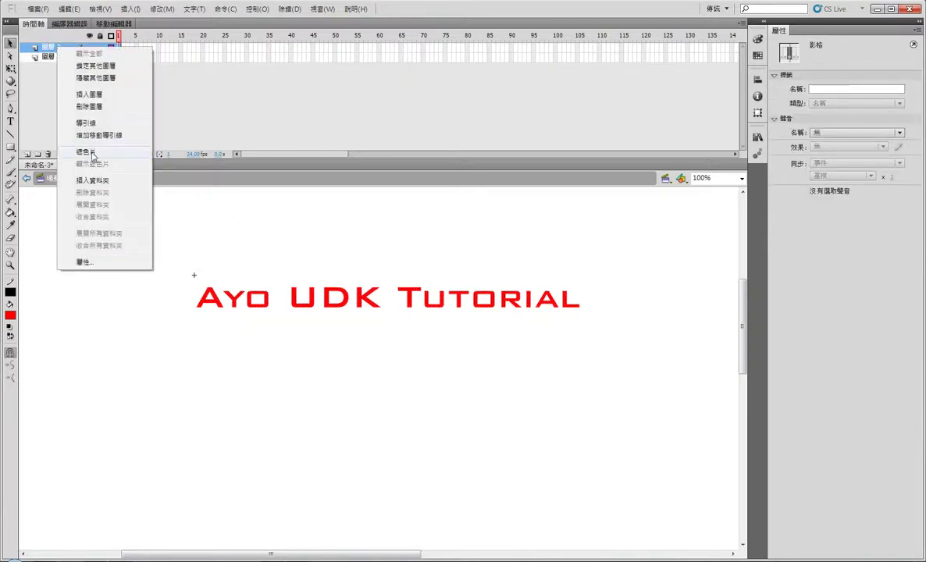
click(92, 153)
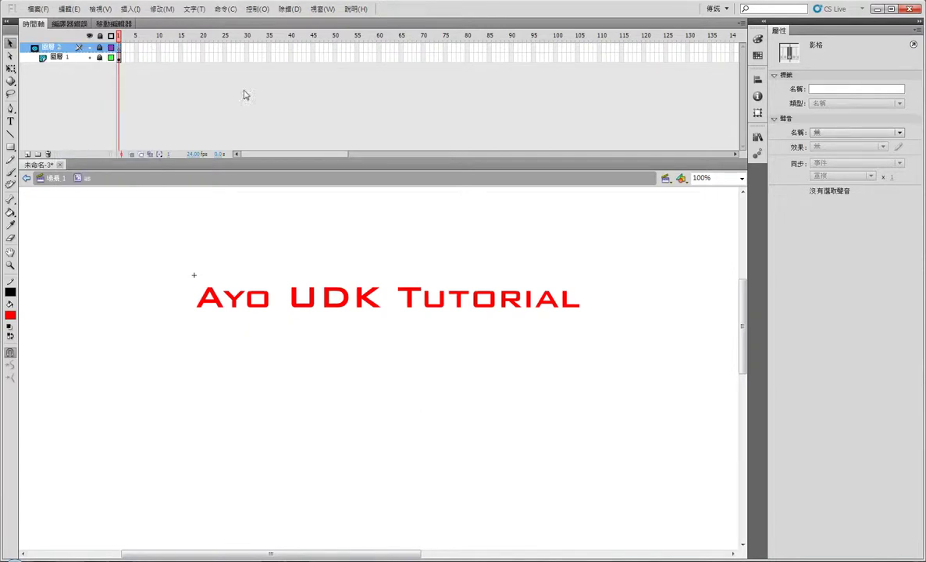
- Extend both the text and mask layers to frame 50, then return to frame 1
click(335, 58)
key(F5)
click(335, 47)
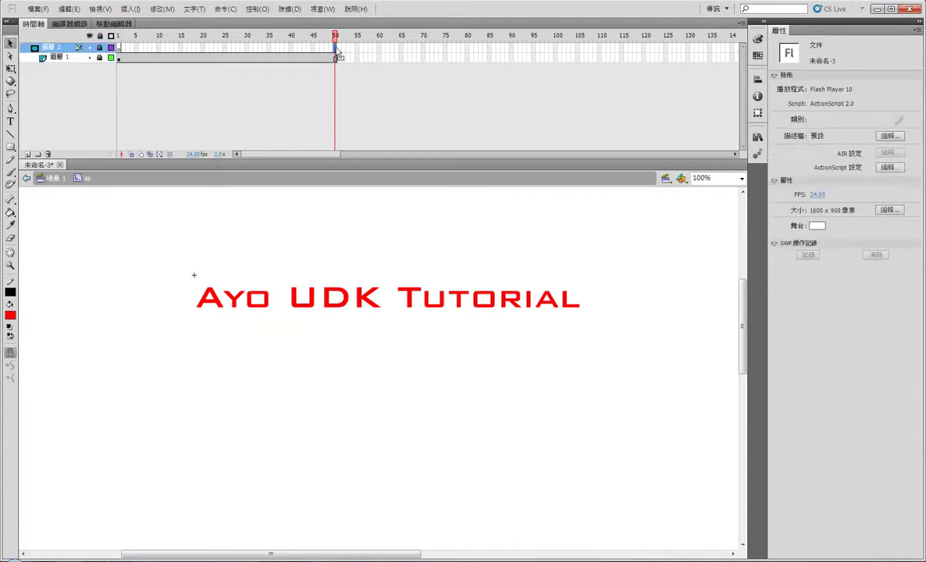
key(F5)
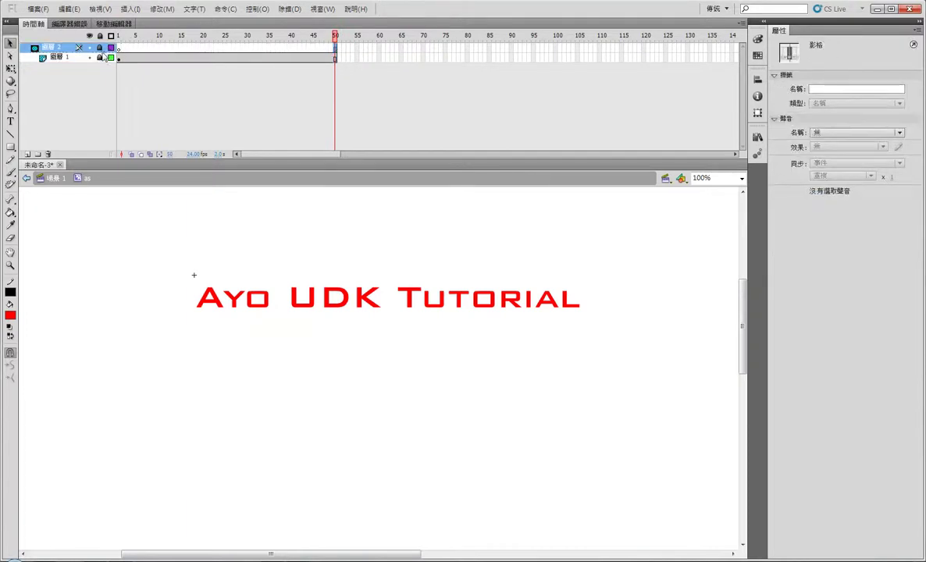
click(119, 48)
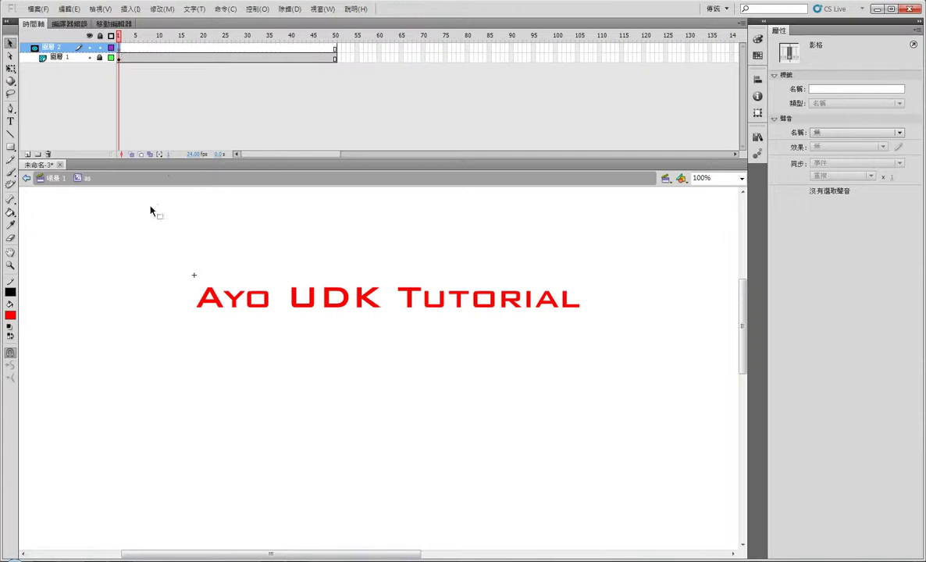
- Brush red strokes over A, Y, o, U and D on successive keyframes up to frame 11
key(b)
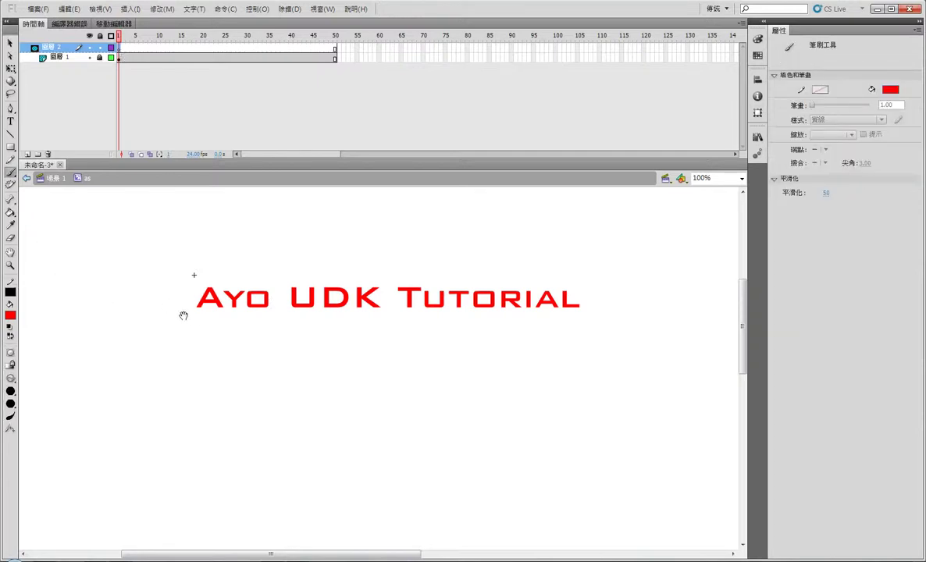
click(161, 369)
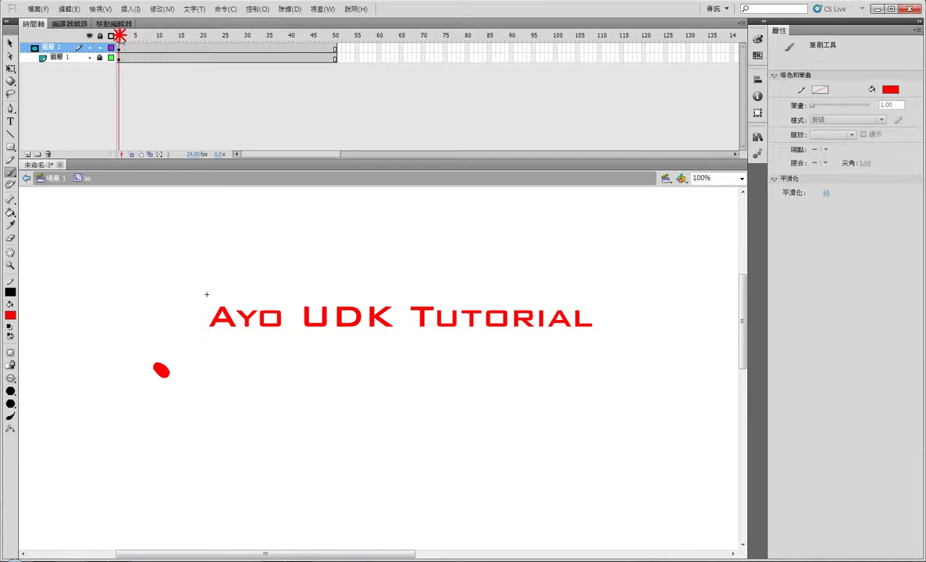
click(127, 36)
key(F6)
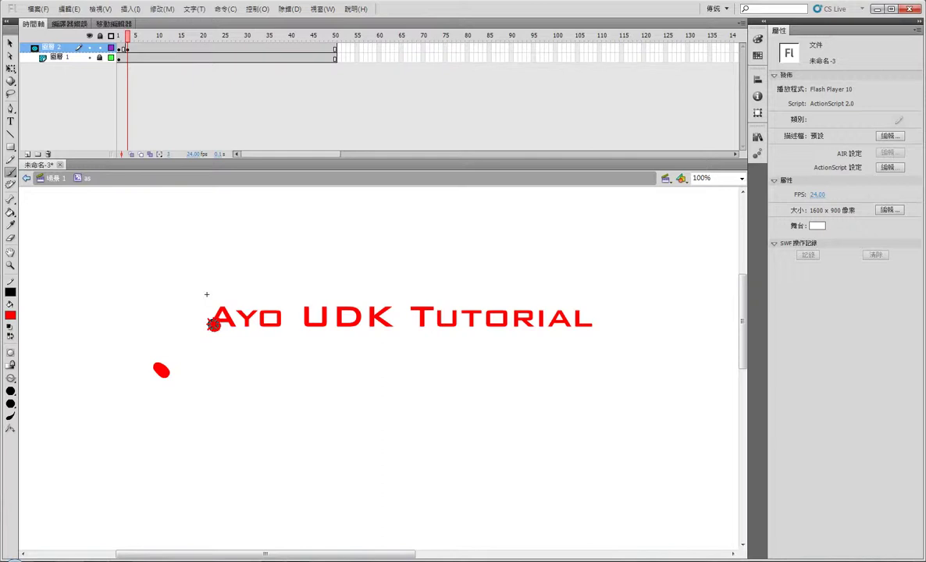
drag(213, 324, 209, 301)
click(131, 36)
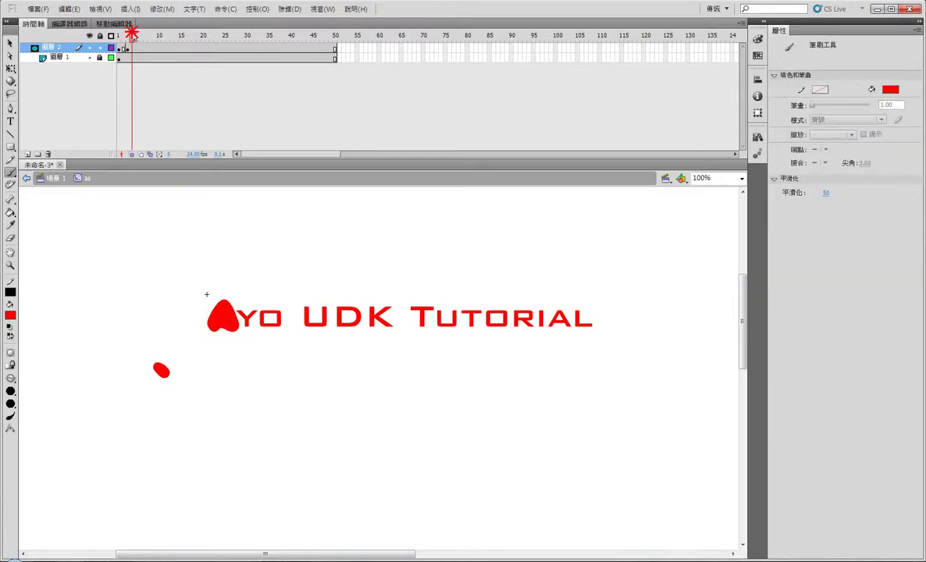
click(136, 36)
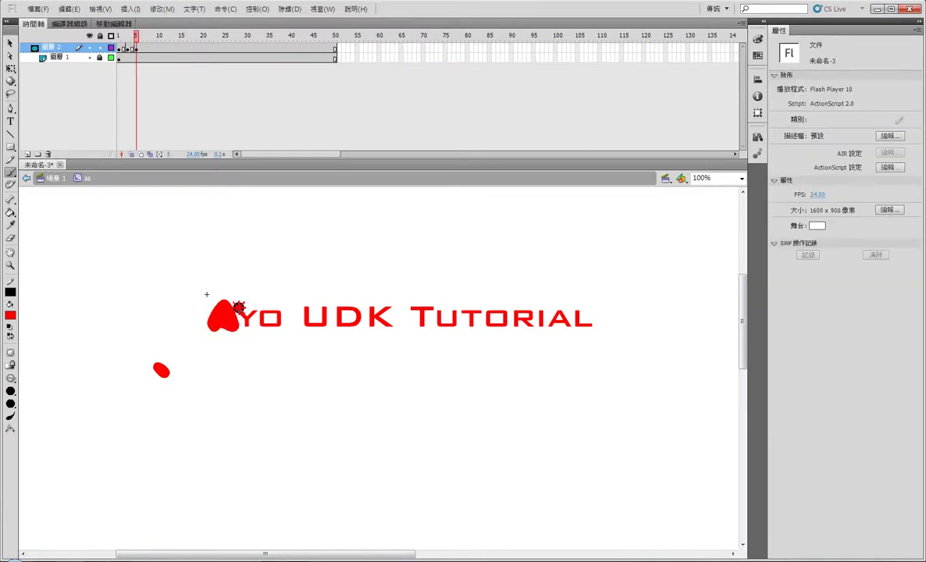
drag(238, 306, 250, 302)
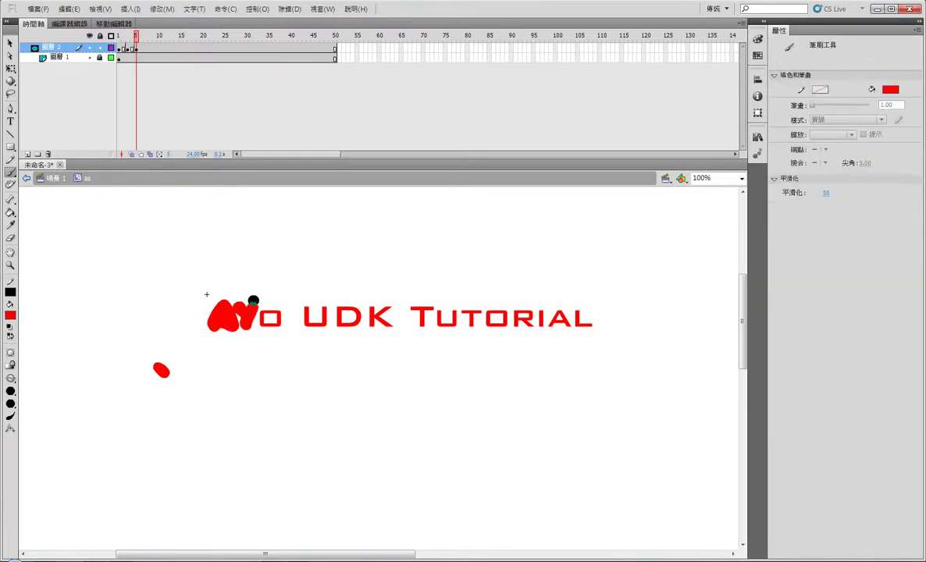
click(145, 37)
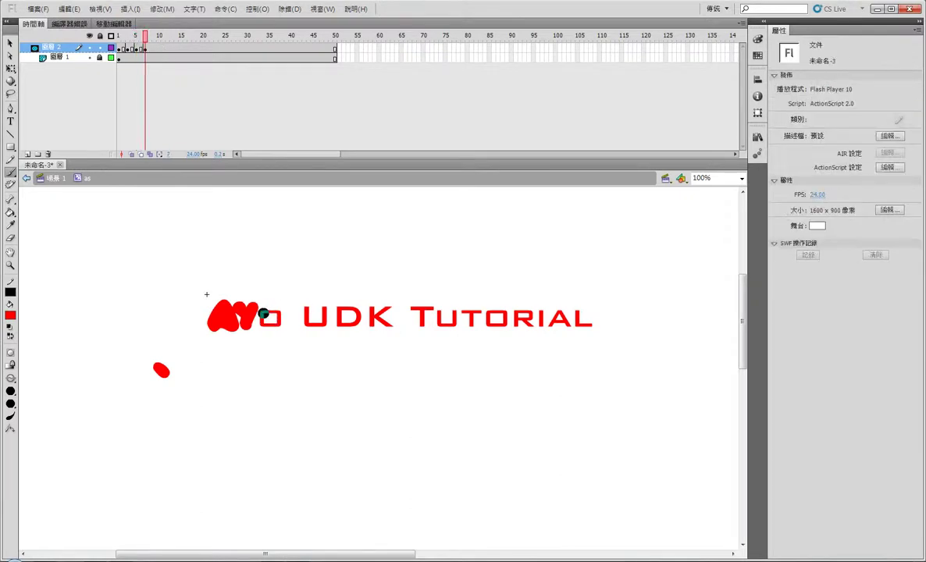
drag(263, 314, 277, 319)
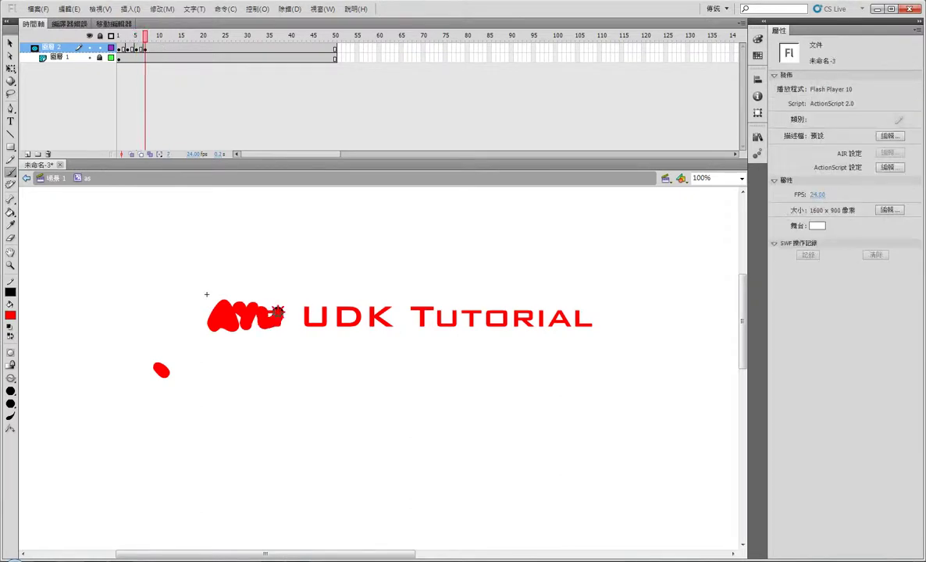
click(154, 37)
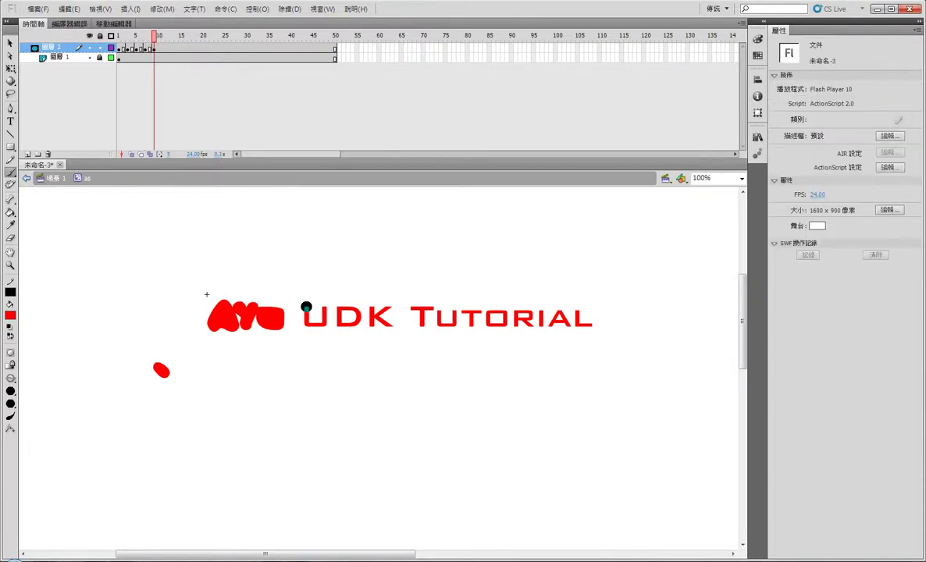
drag(309, 313, 316, 322)
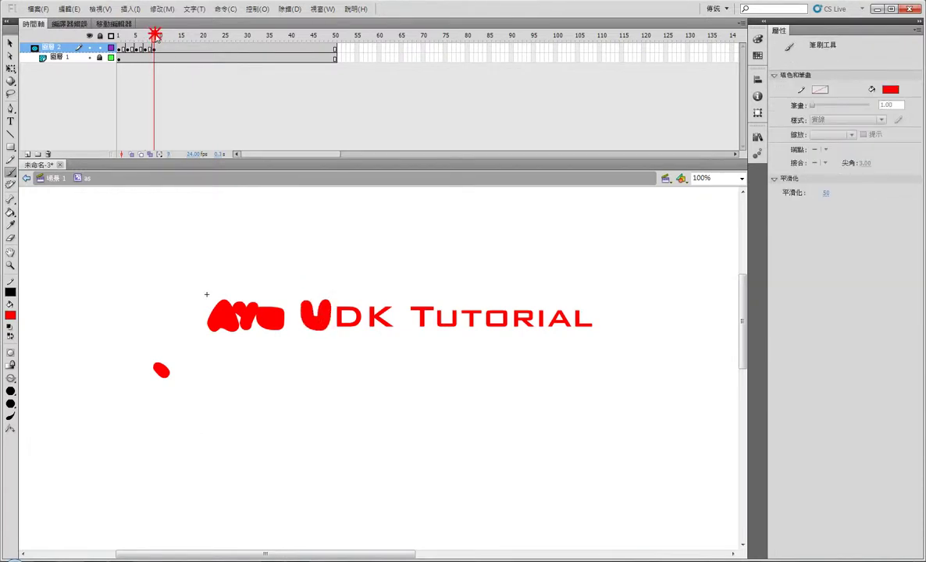
click(161, 37)
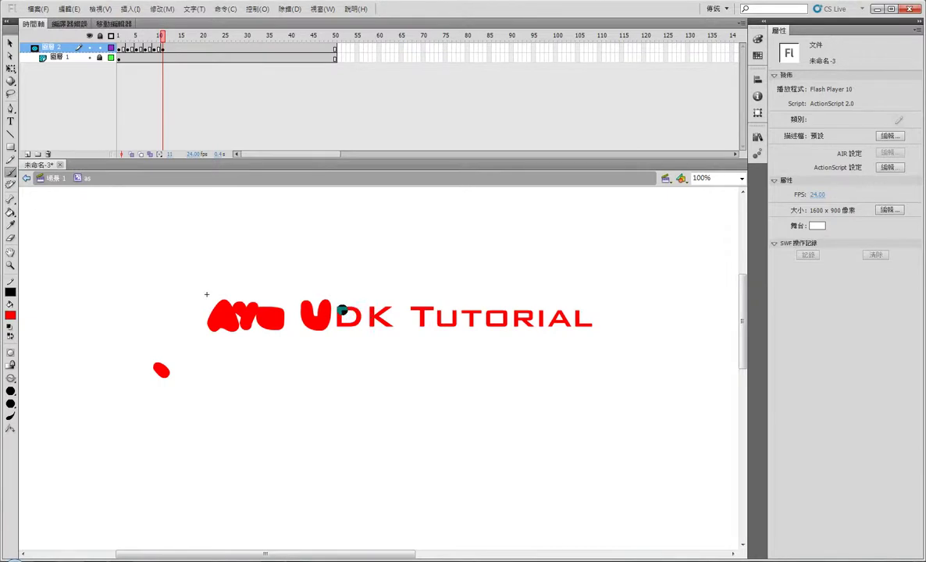
drag(338, 309, 358, 314)
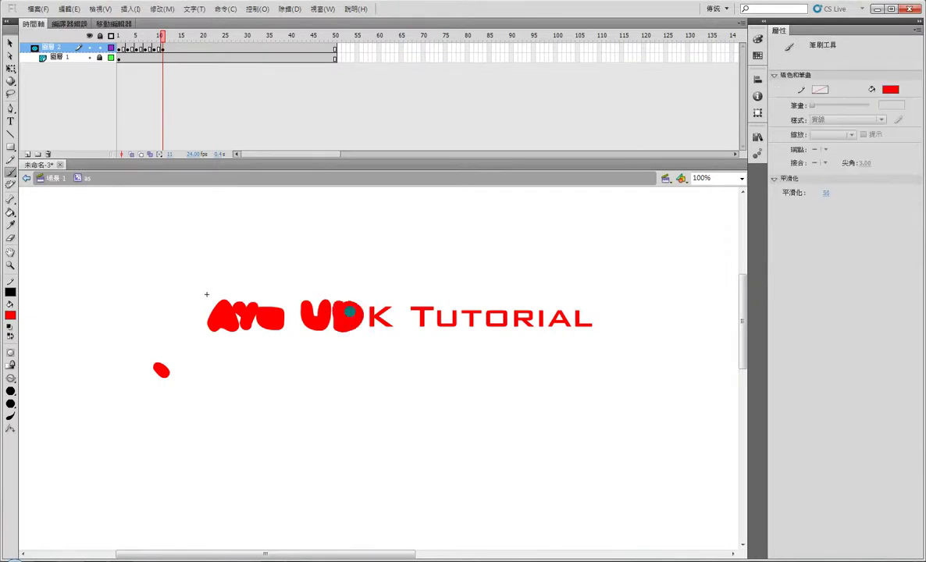
- Add keyframes at frames 13–19, painting over K and the T, U, T of Tutorial
click(167, 36)
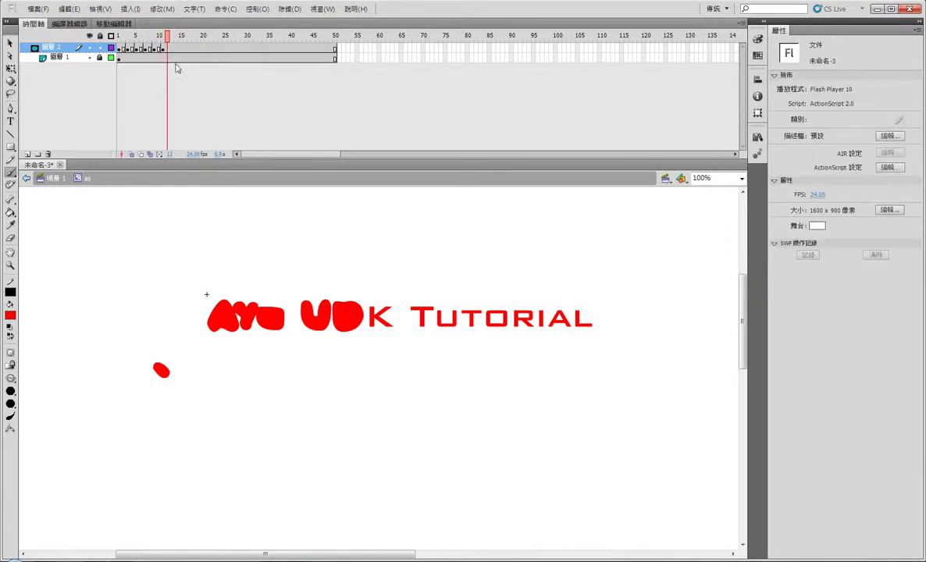
click(171, 36)
key(F6)
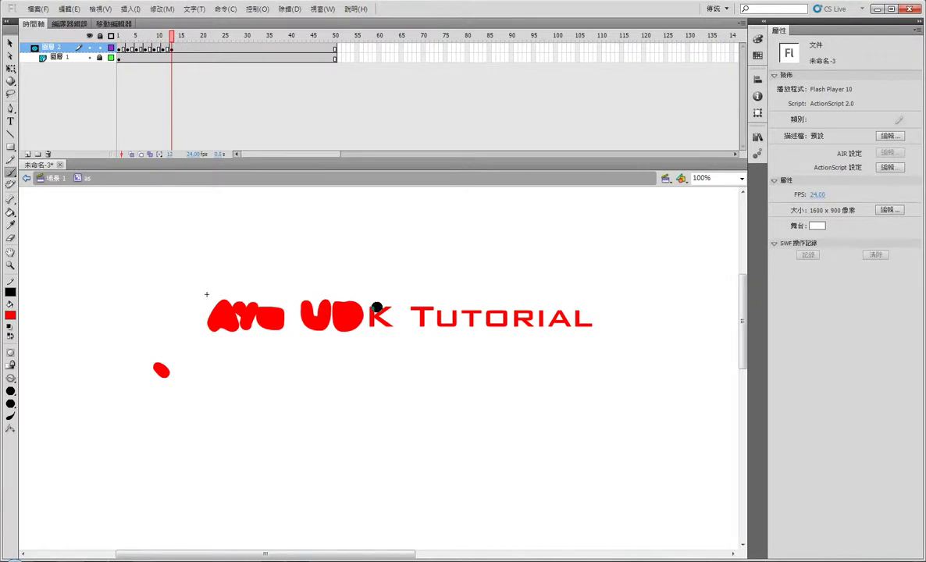
drag(376, 308, 386, 322)
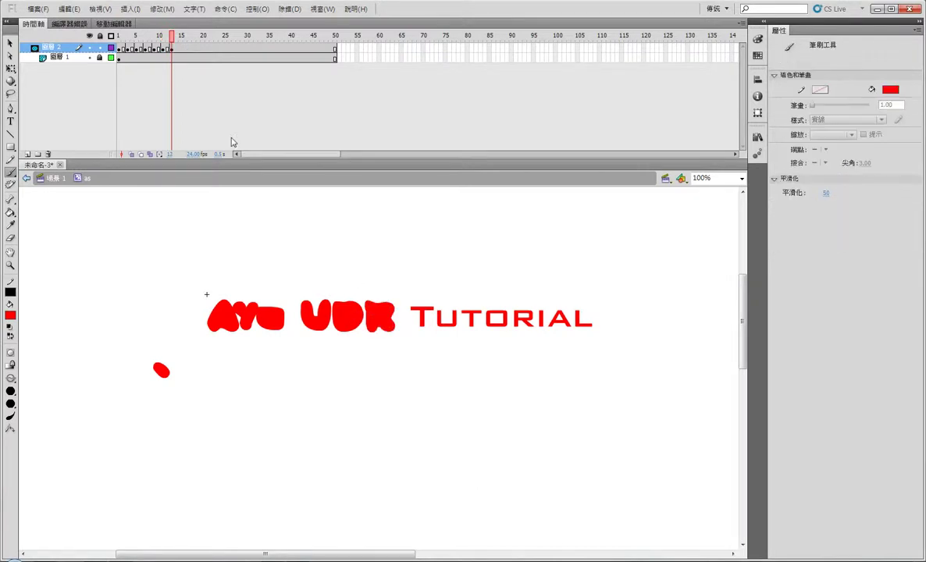
click(181, 37)
key(F6)
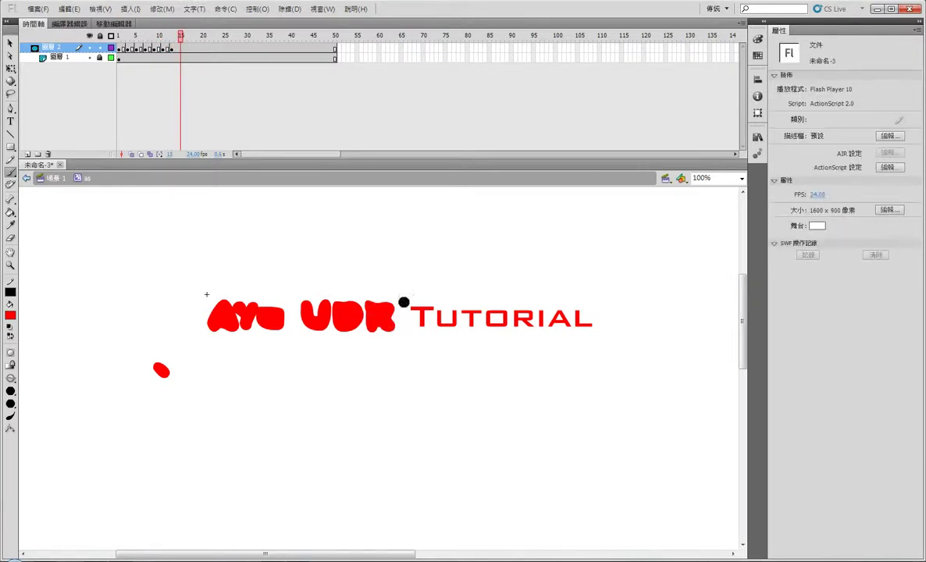
mouse_move(406, 306)
mouse_down()
mouse_move(425, 309)
mouse_move(421, 330)
mouse_up()
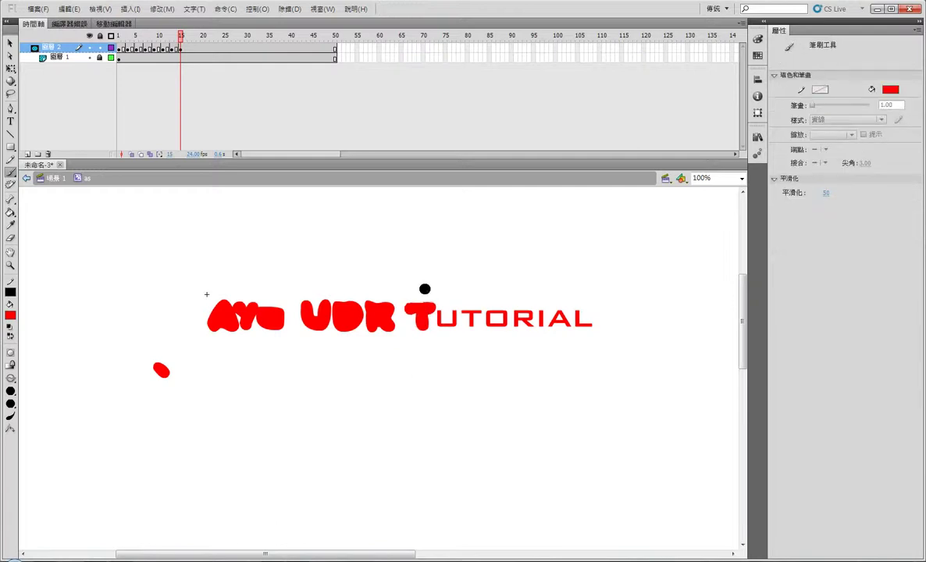
click(185, 37)
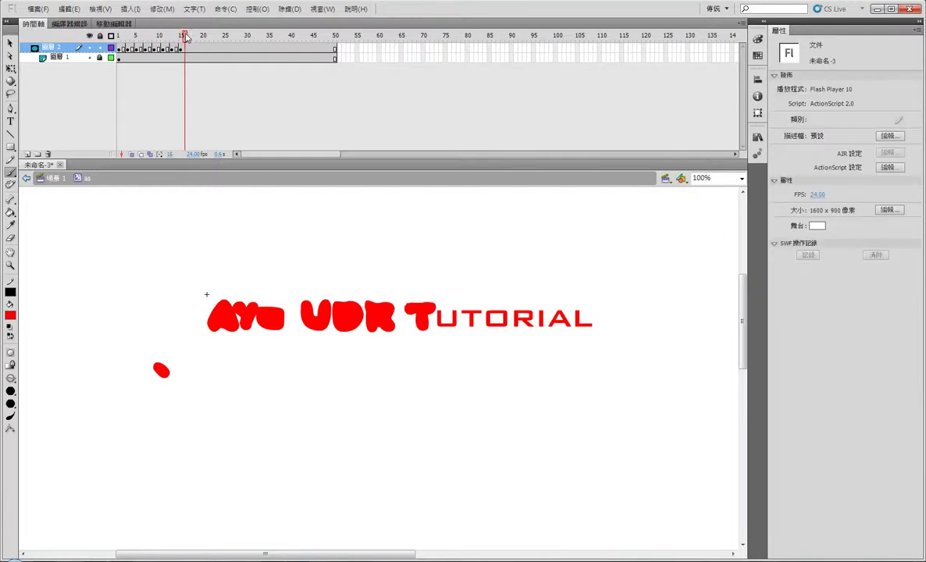
click(188, 37)
key(F6)
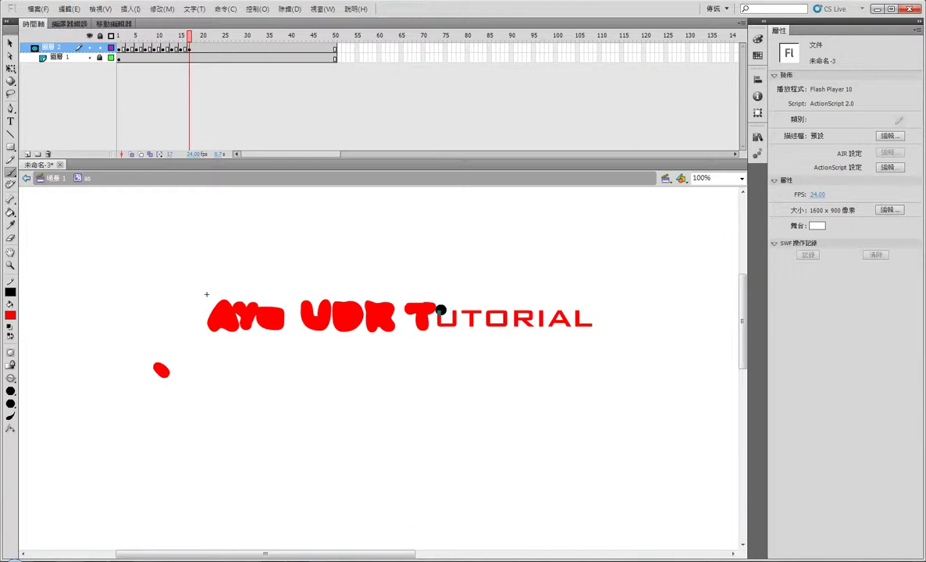
drag(440, 311, 456, 313)
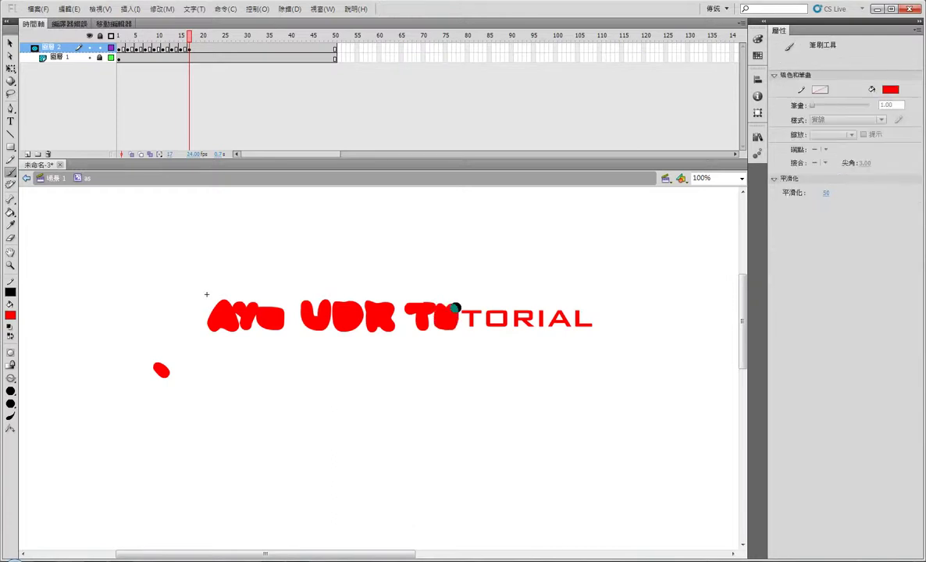
click(193, 37)
key(F6)
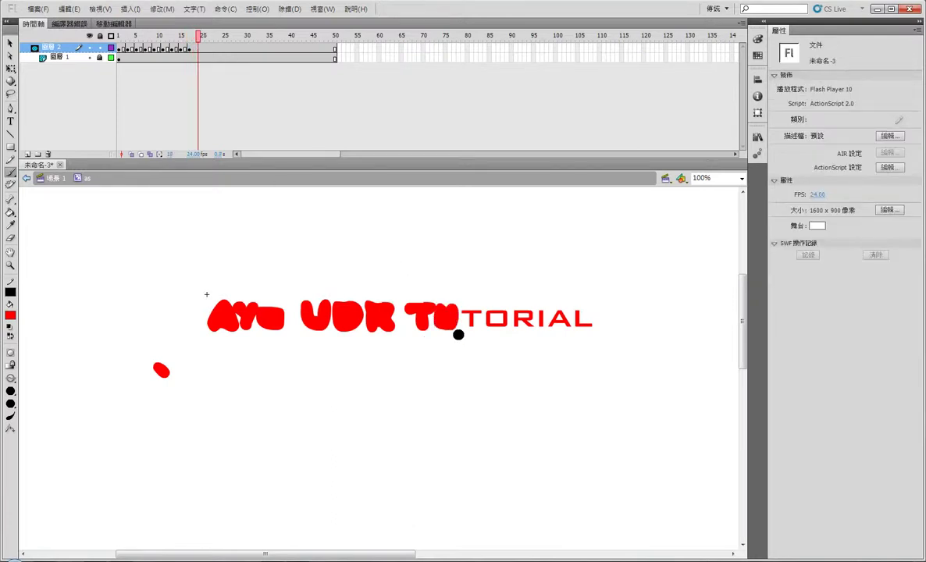
drag(464, 313, 473, 314)
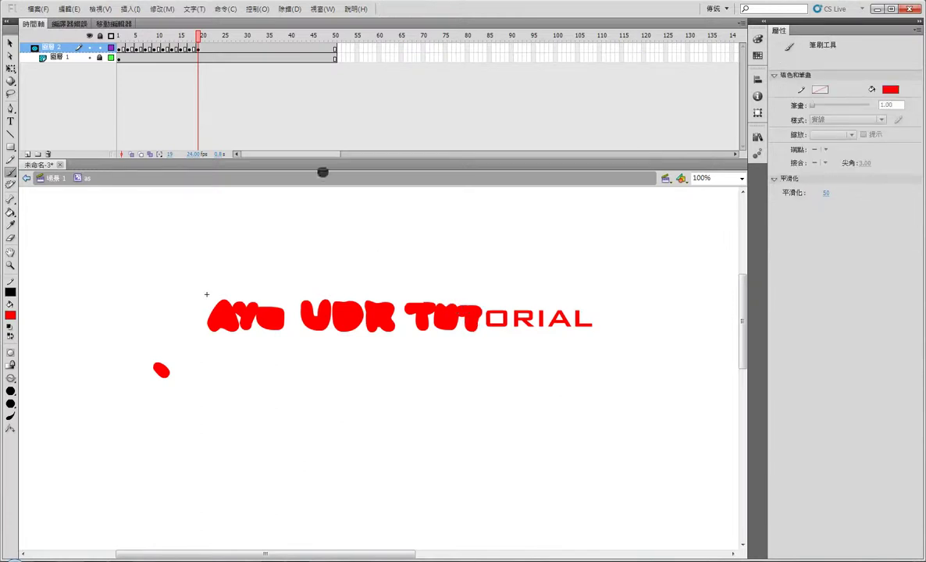
- Add keyframes at frames 21–29, painting over O, R, I, A and the final L
click(207, 37)
key(F6)
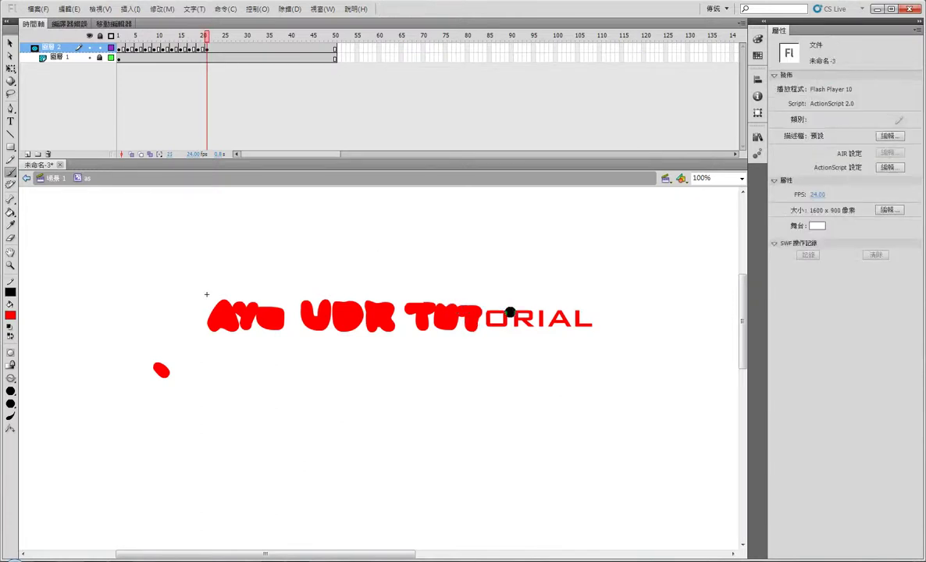
drag(490, 316, 497, 314)
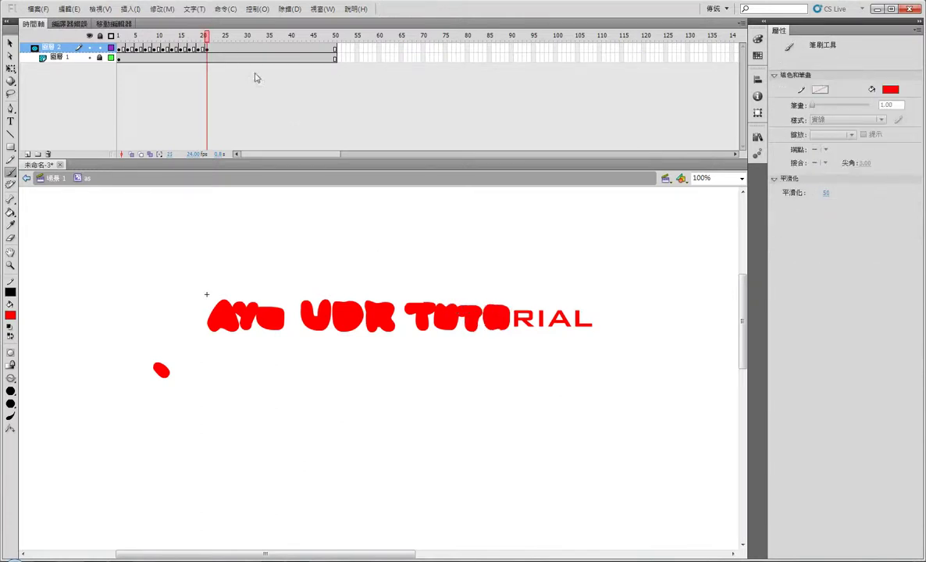
click(216, 38)
key(F6)
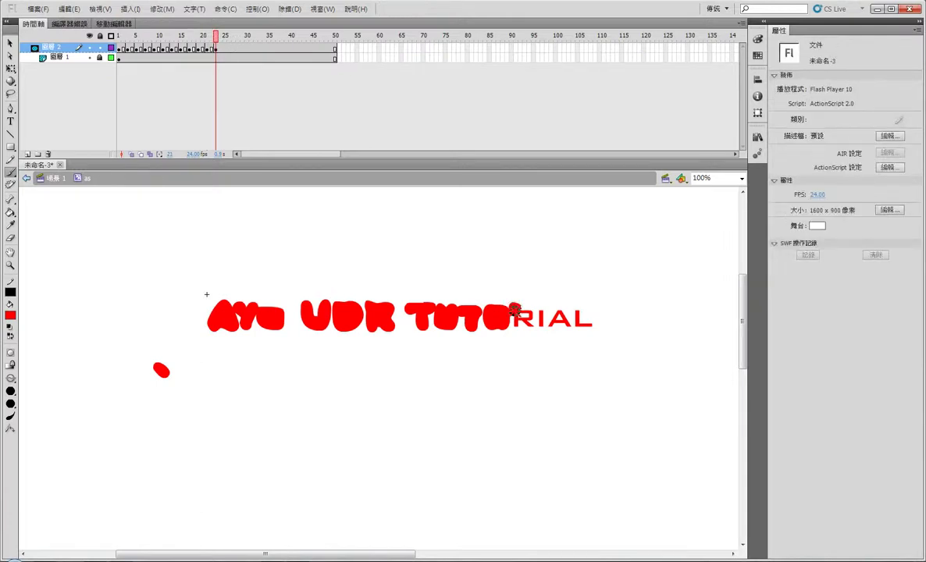
drag(516, 312, 534, 316)
click(224, 38)
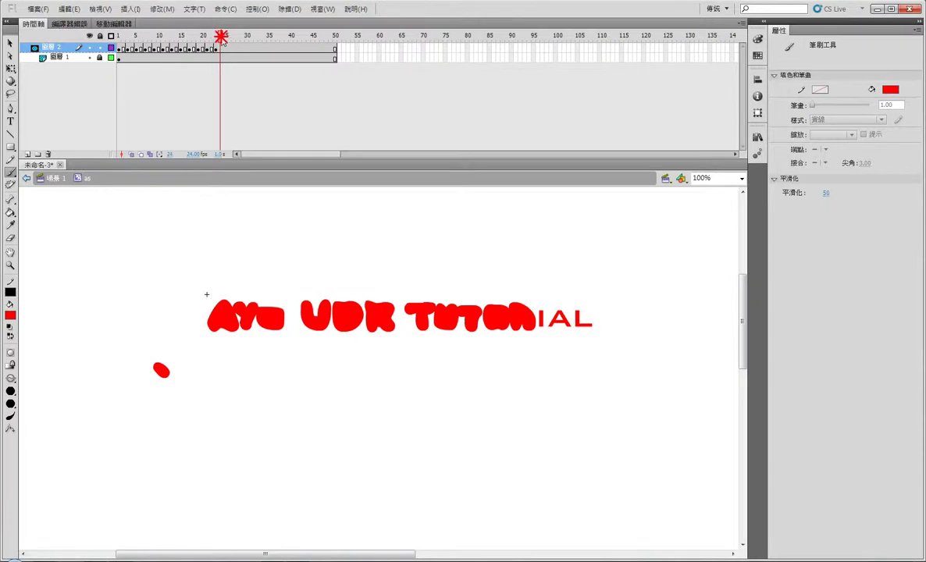
key(F6)
drag(538, 306, 543, 326)
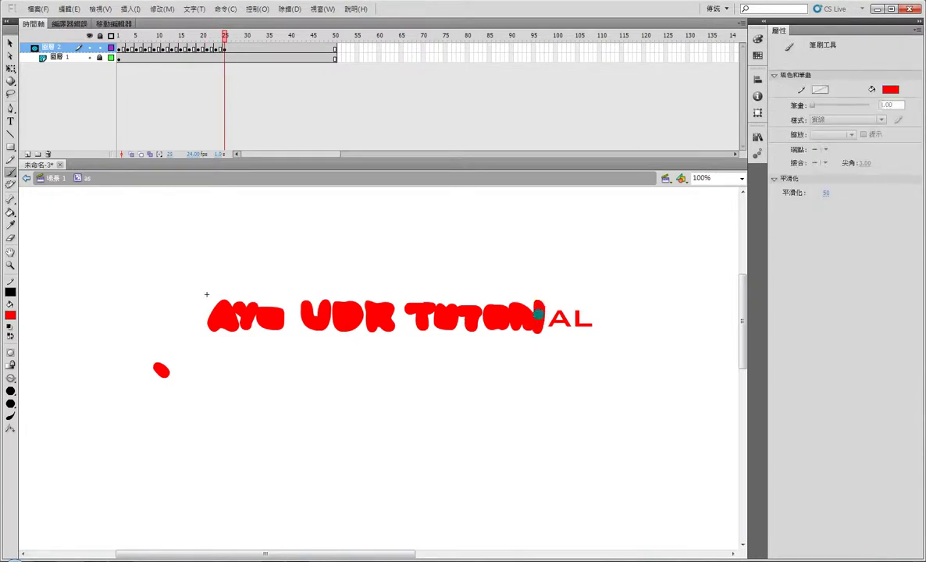
click(232, 38)
key(F6)
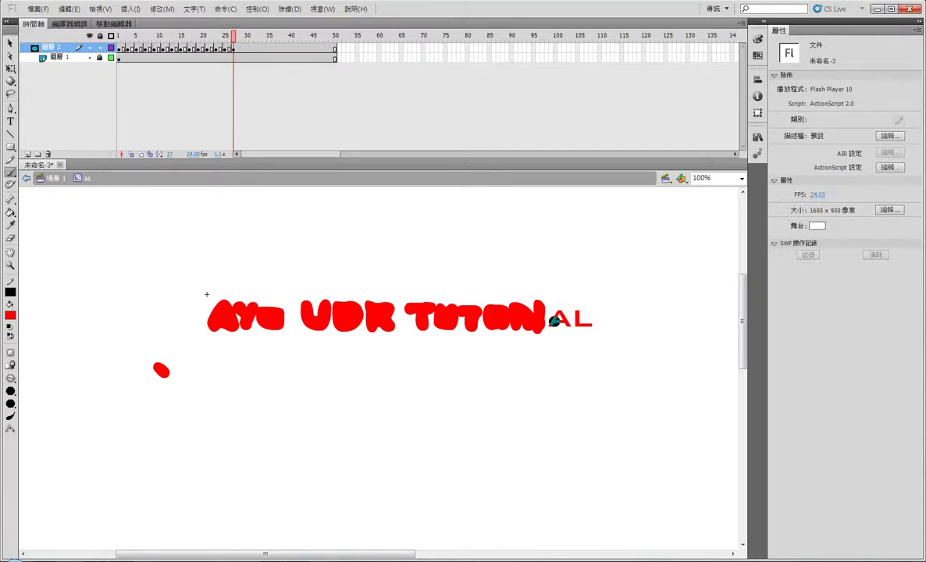
drag(553, 322, 569, 322)
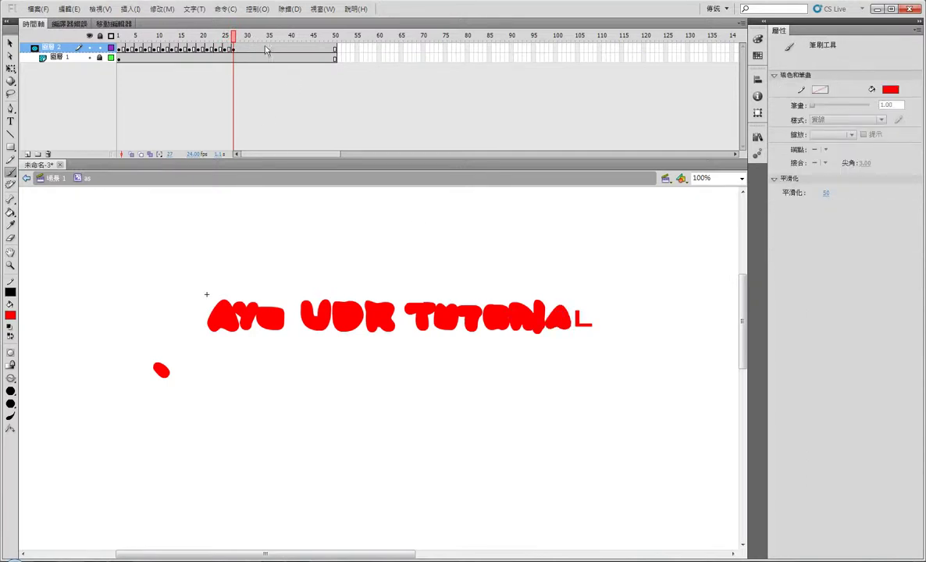
click(243, 37)
key(F6)
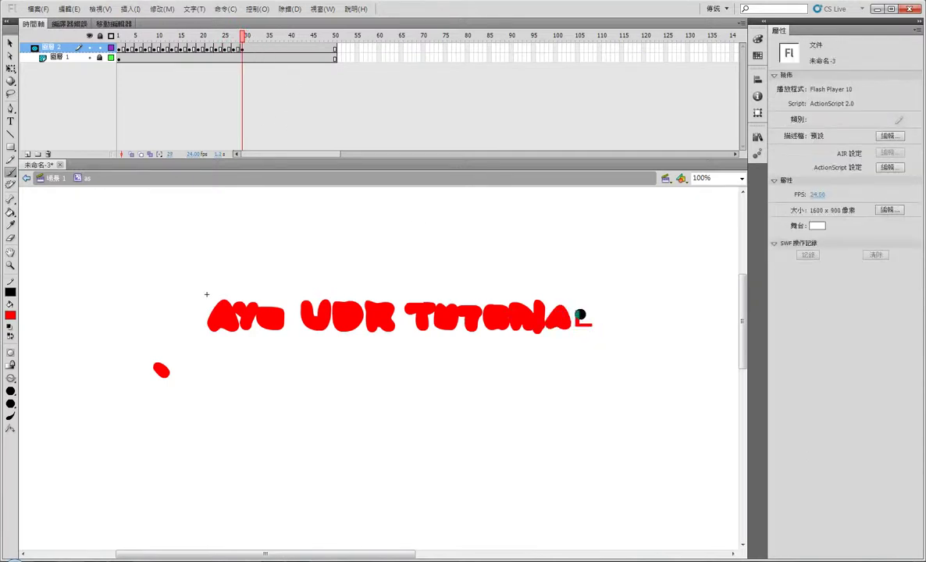
drag(578, 323, 591, 320)
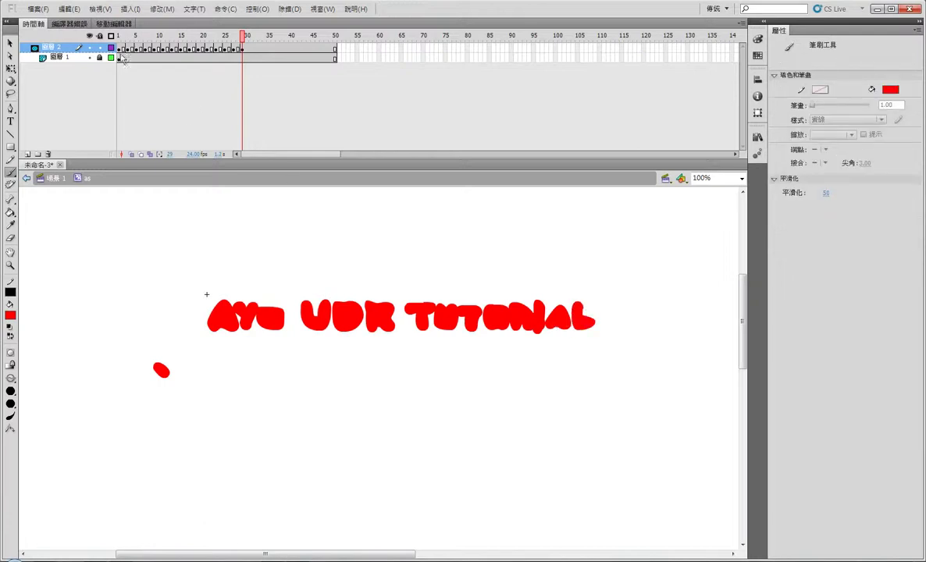
- Hide the brush-stroke layer and add a stop(); action on frame 50
click(95, 46)
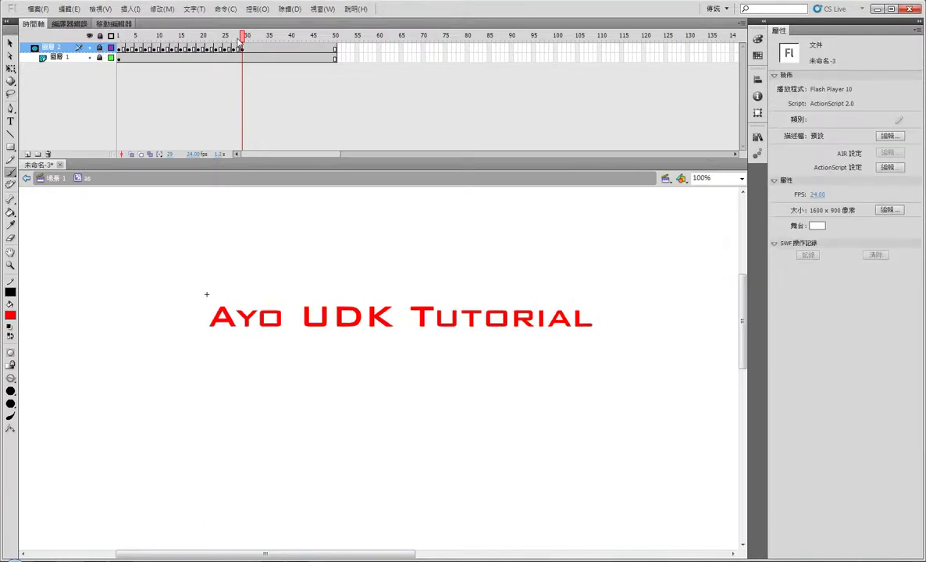
mouse_move(239, 39)
mouse_down()
mouse_move(142, 38)
mouse_move(323, 45)
mouse_up()
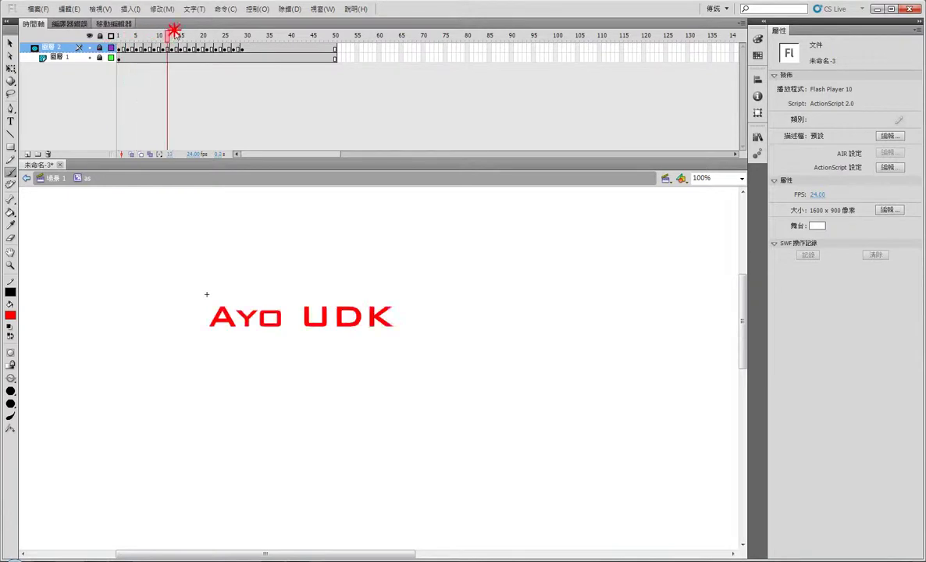
click(334, 49)
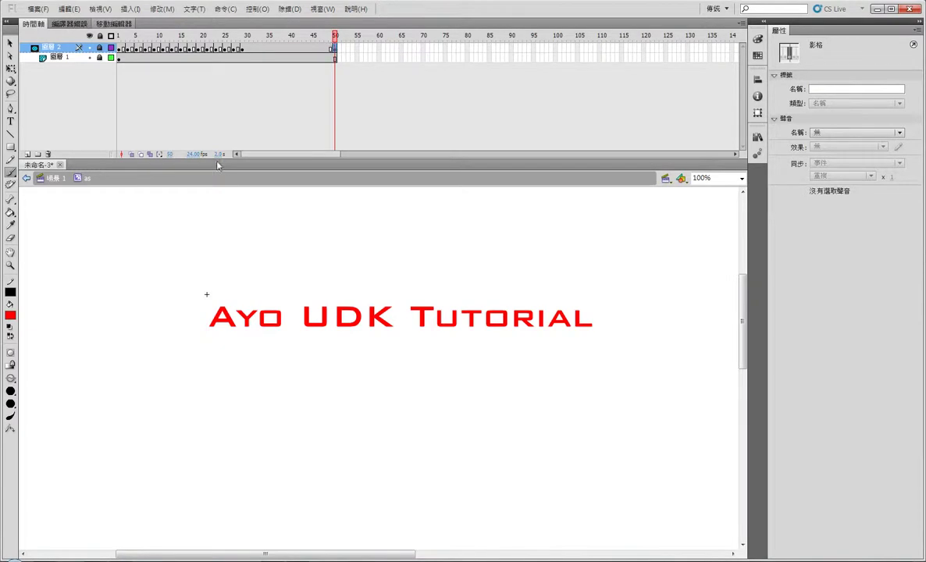
key(F9)
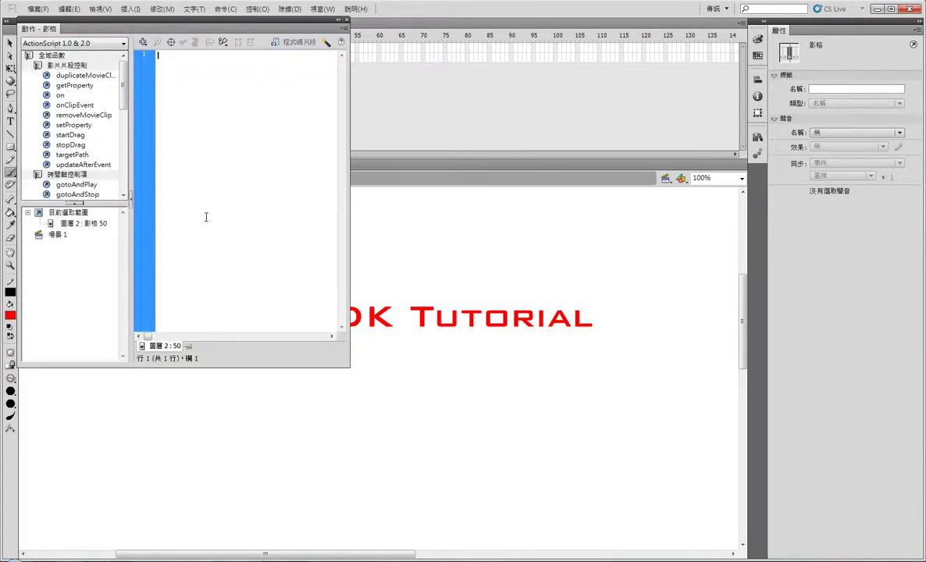
click(124, 194)
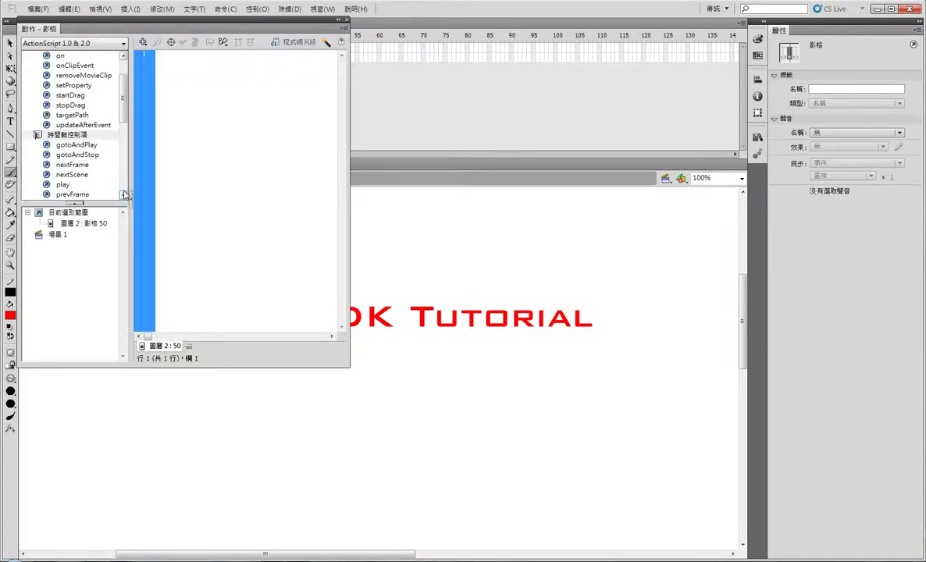
scroll(123, 195, down, 5)
scroll(113, 133, up, 1)
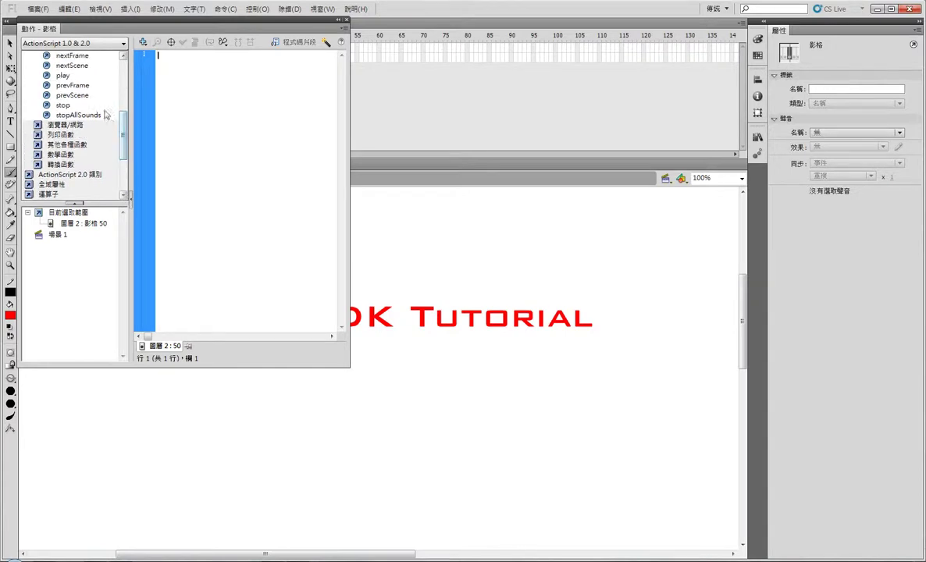
click(96, 106)
double_click(96, 106)
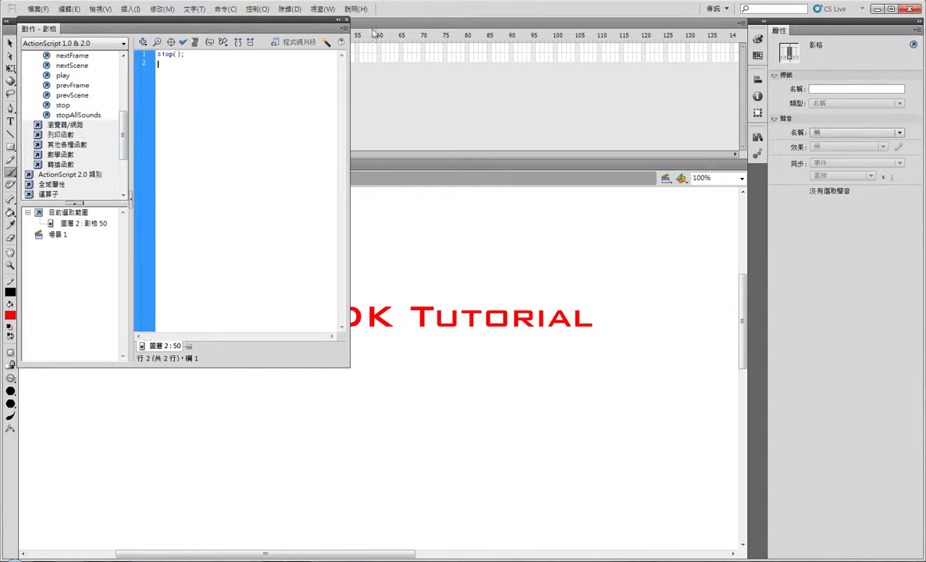
click(346, 21)
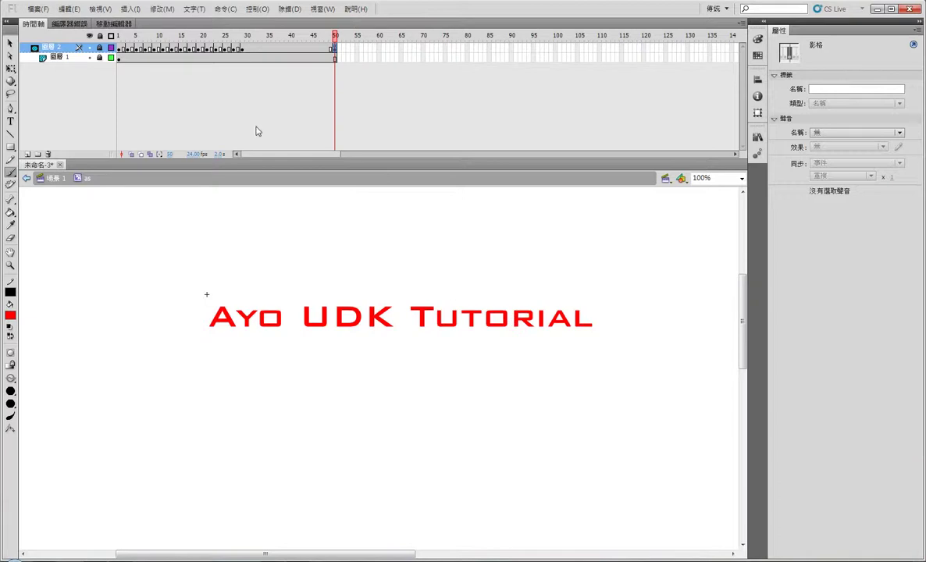
- Back in Scene 1, drag an 'as' instance from the Library onto the stage and nudge it left
click(56, 179)
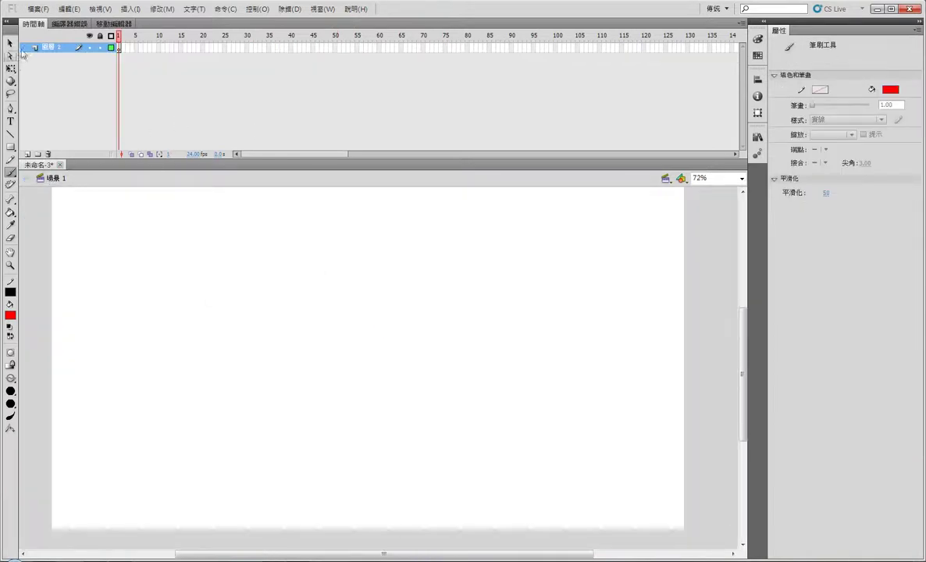
click(11, 41)
key(ctrl+l)
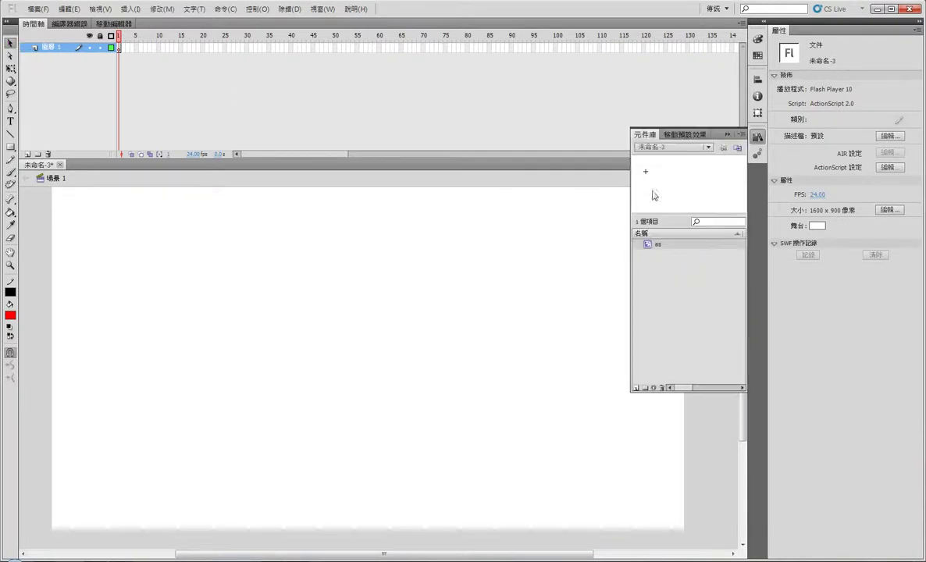
drag(652, 196, 237, 421)
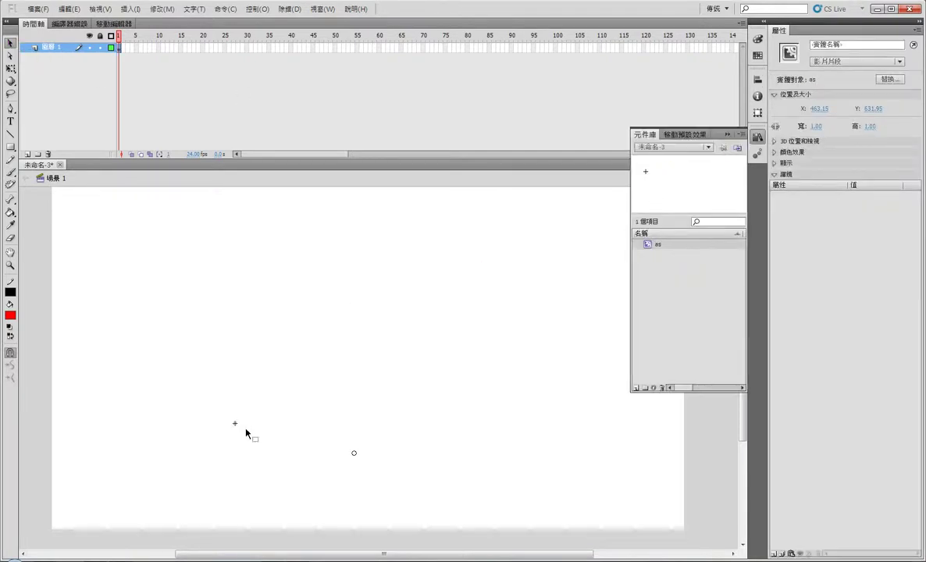
drag(242, 430, 172, 441)
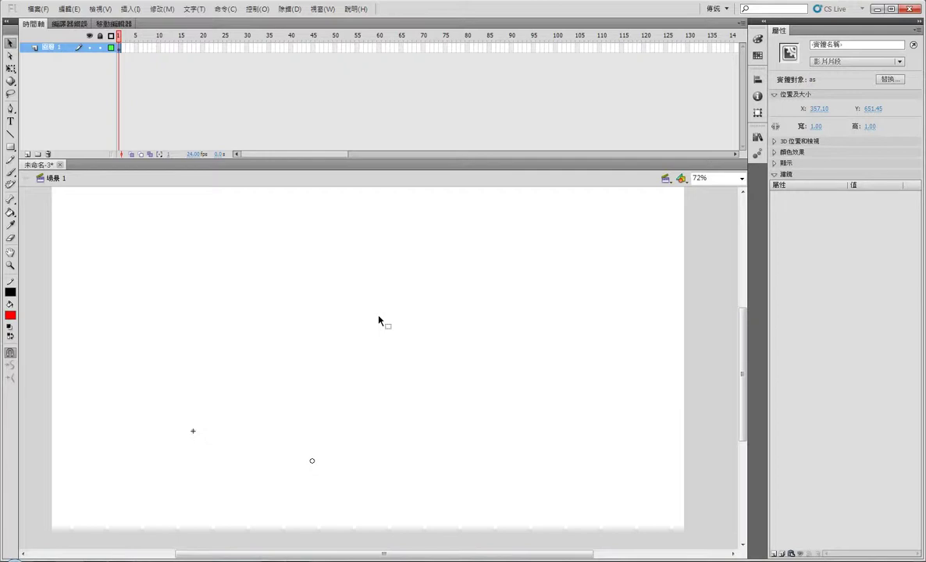
click(36, 8)
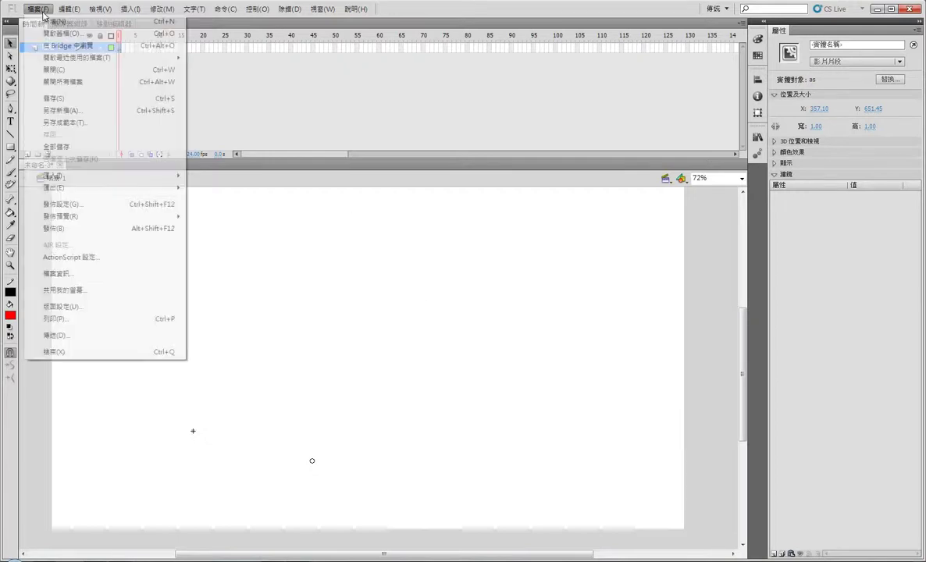
- In Publish Settings, turn off HTML output and target Flash Player 8
click(87, 205)
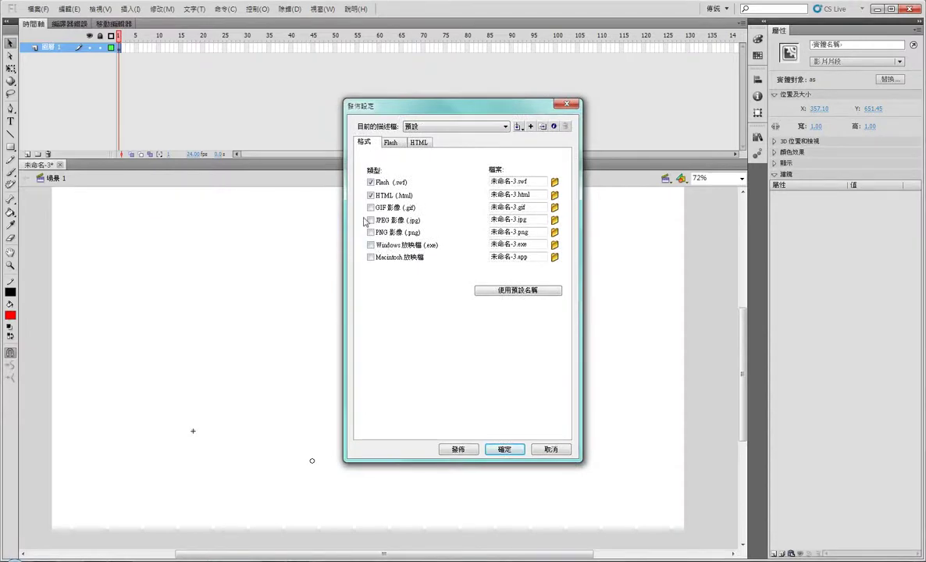
click(371, 195)
click(390, 142)
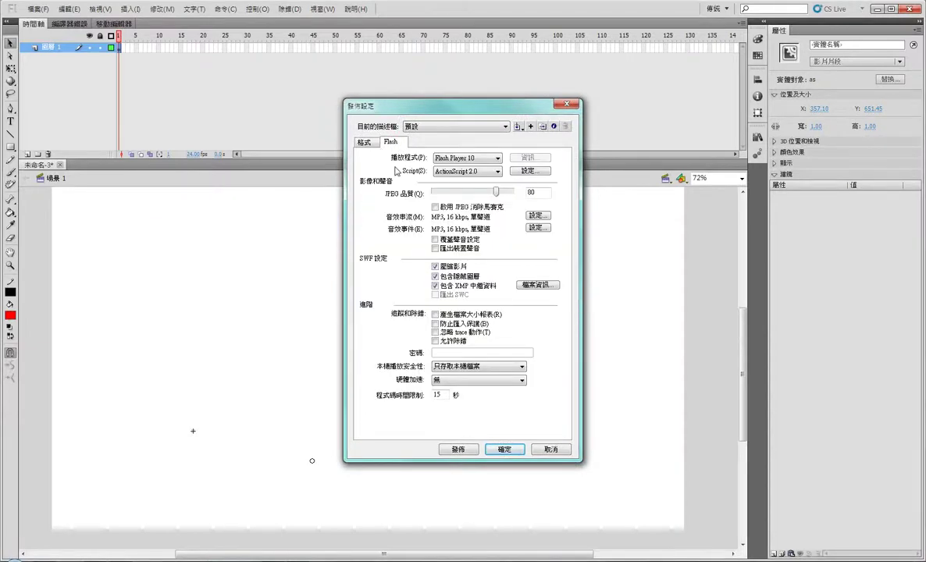
click(497, 159)
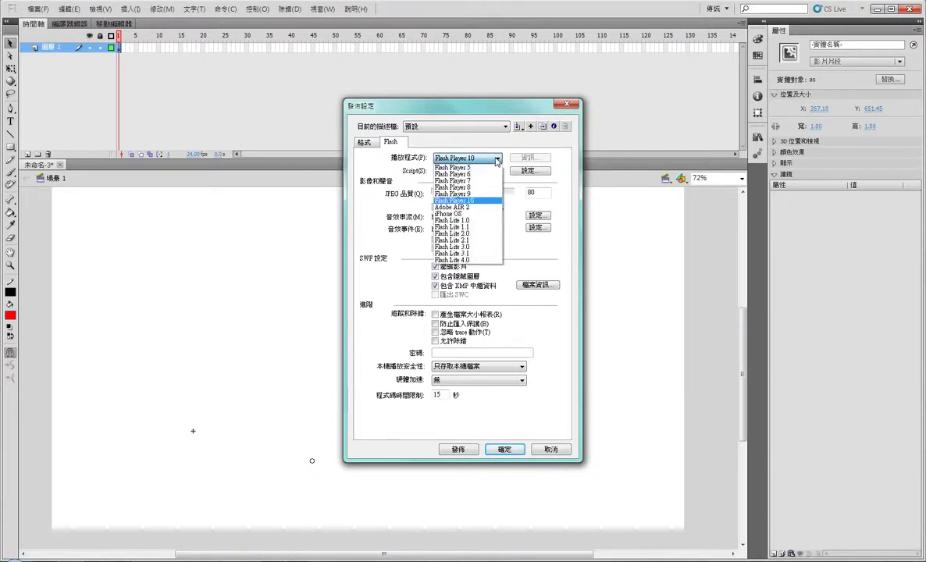
click(485, 188)
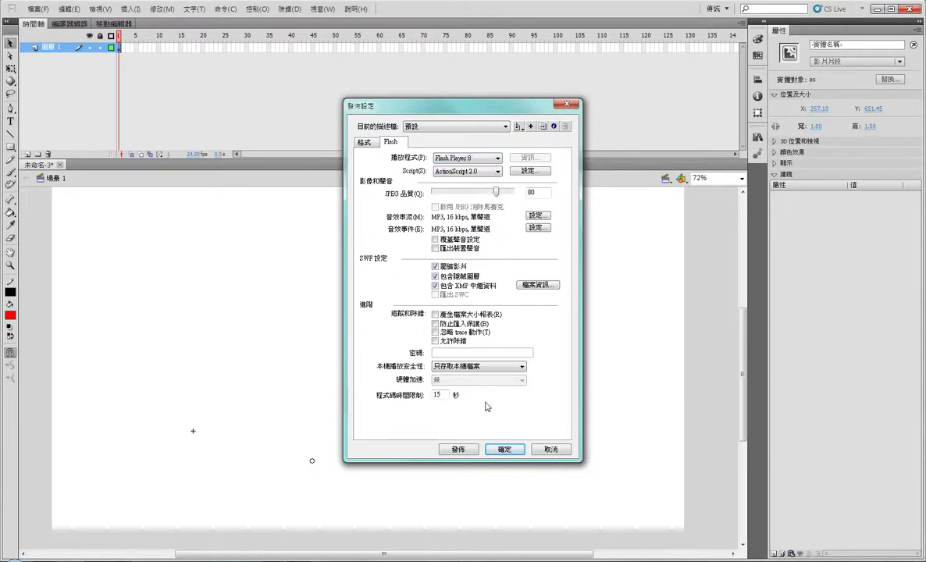
click(505, 449)
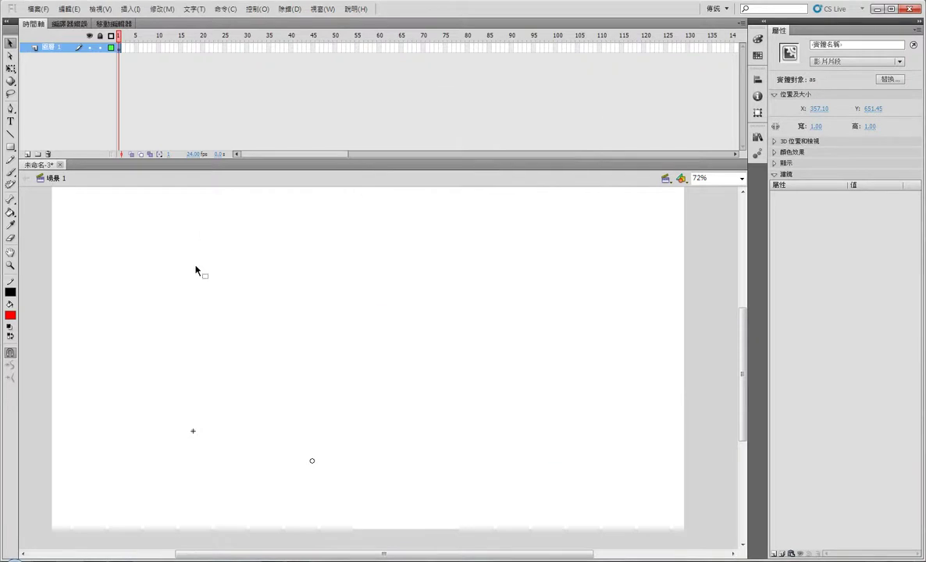
- Save the document as talk.fla, then test-run talk.swf and close the test player
click(37, 8)
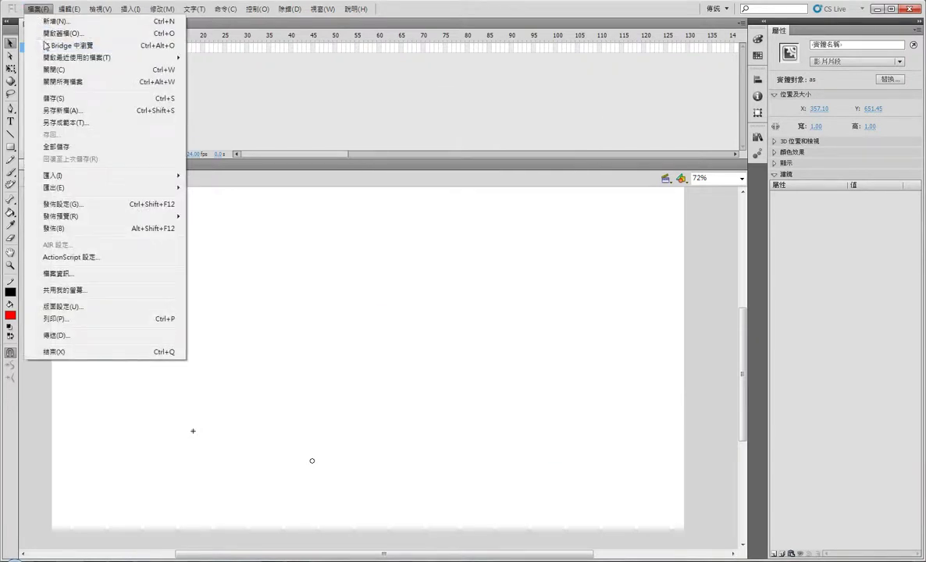
click(40, 103)
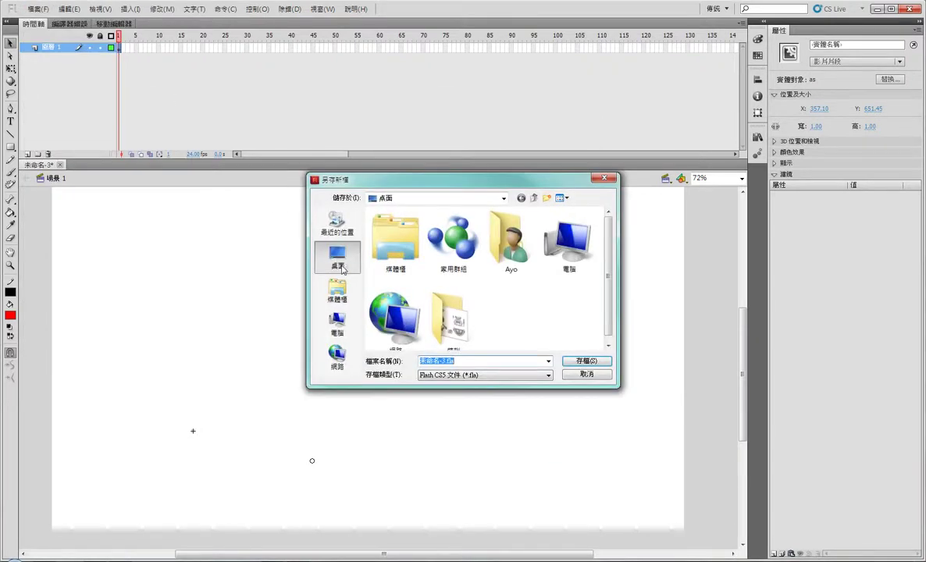
click(443, 361)
key(shift+Home)
text(t)
click(587, 361)
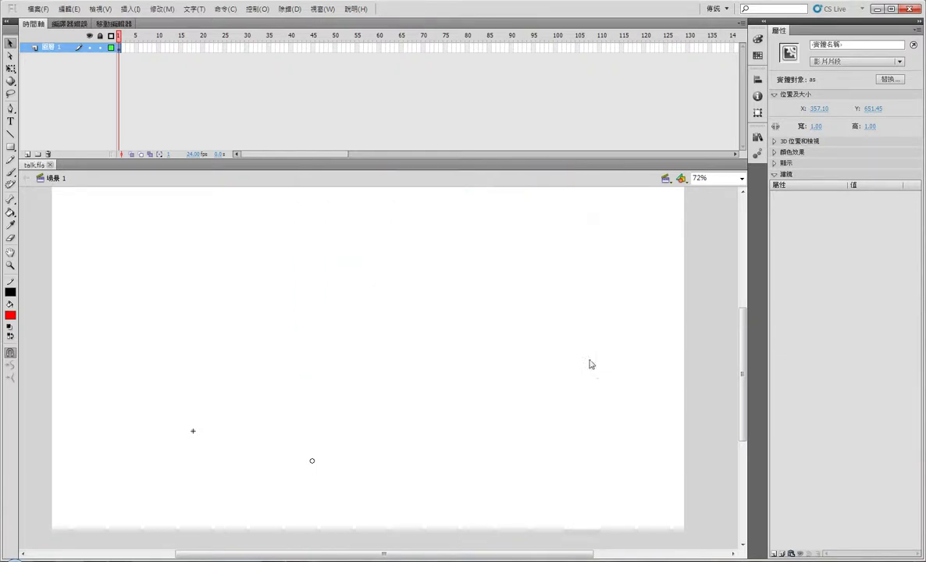
key(ctrl+Return)
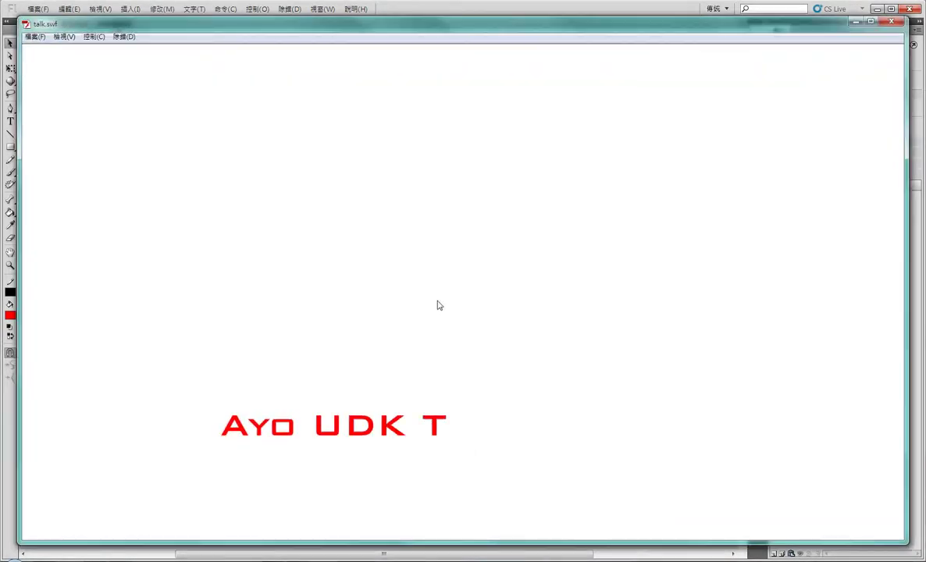
click(891, 20)
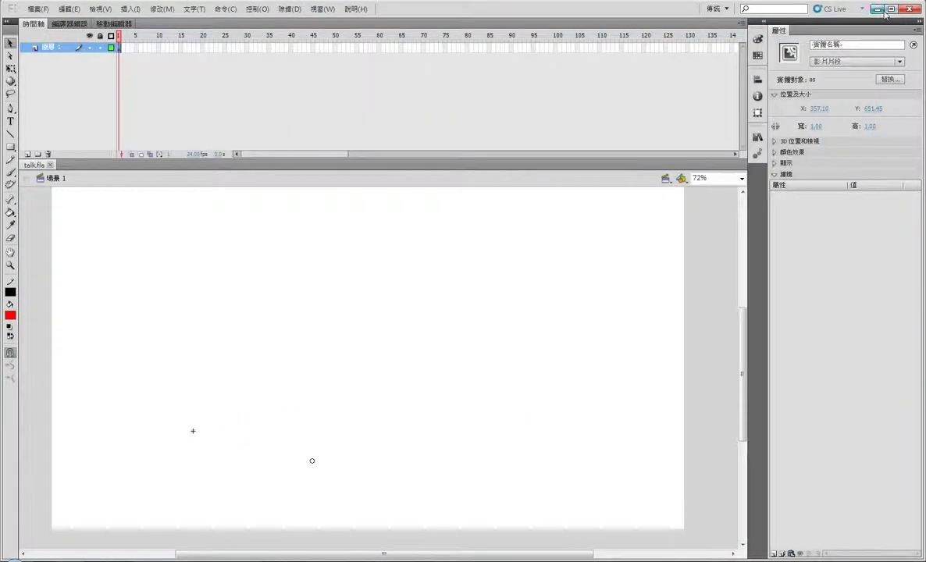
- Create a new desktop folder named 'talk'
click(878, 10)
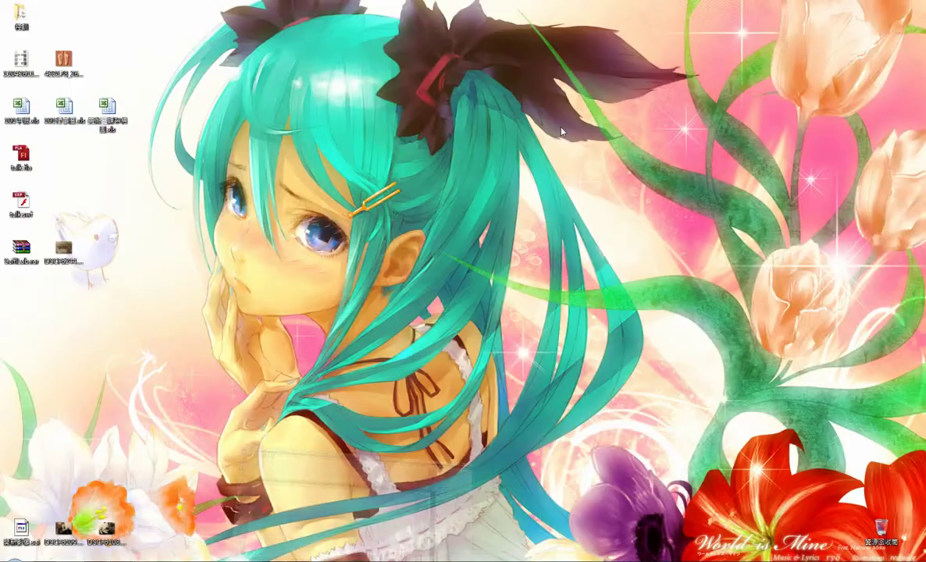
right_click(59, 160)
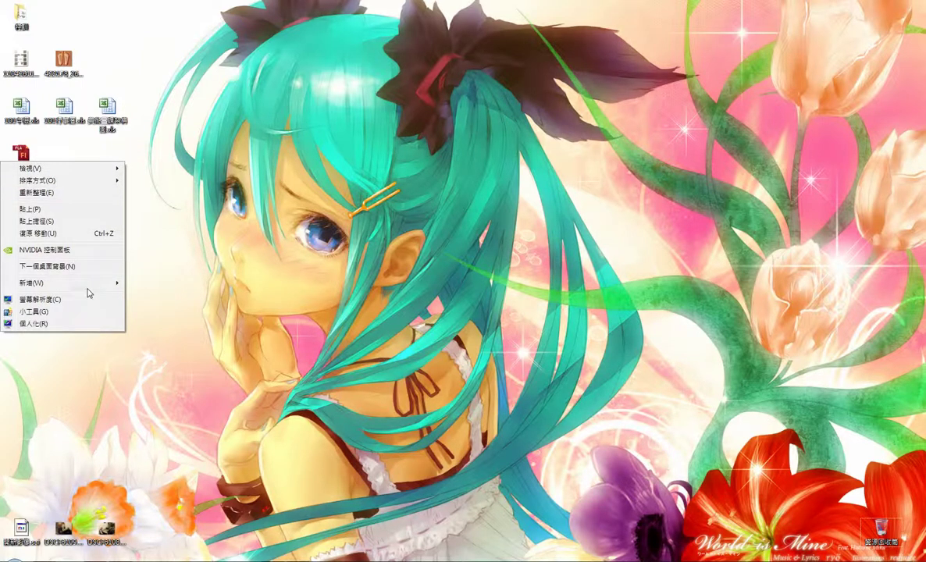
mouse_move(78, 283)
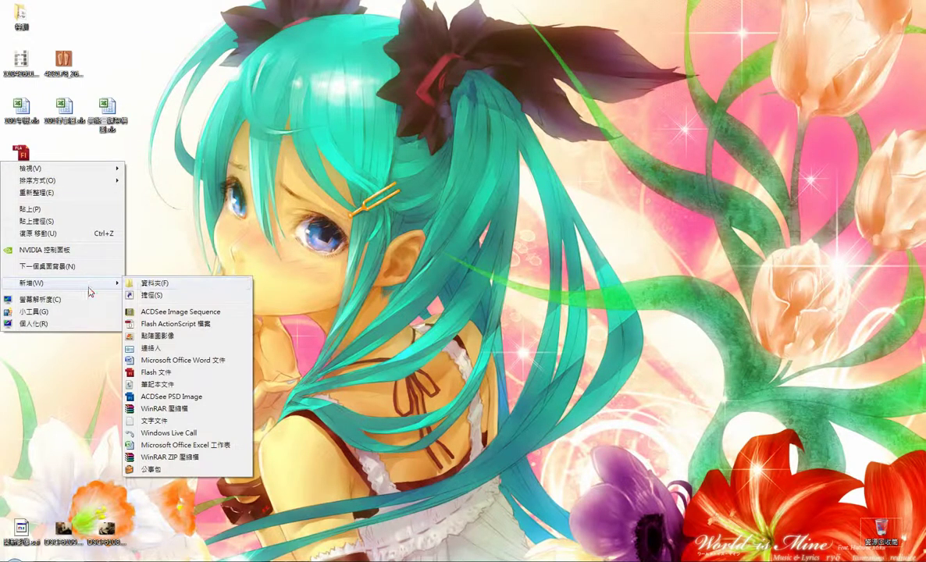
click(173, 283)
text(to)
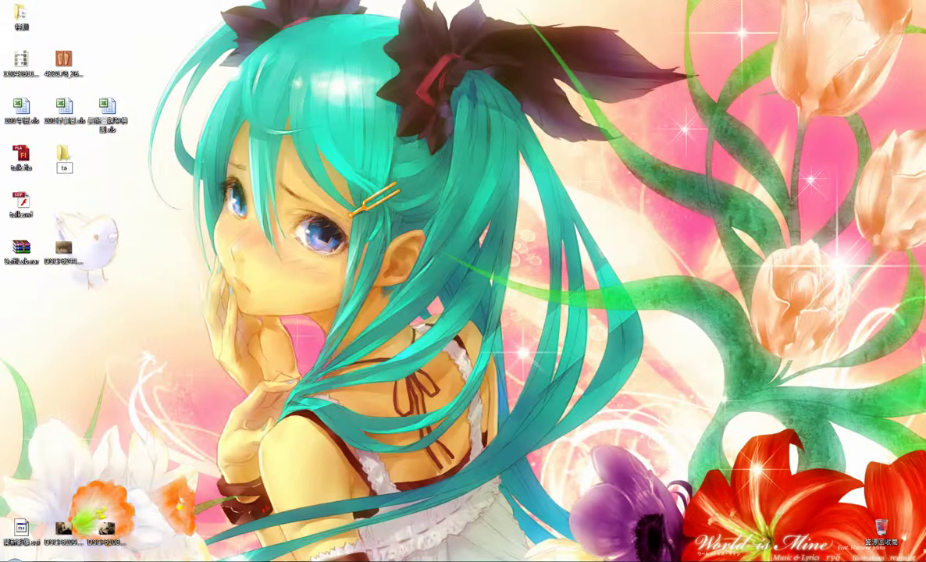
text(lk)
key(Return)
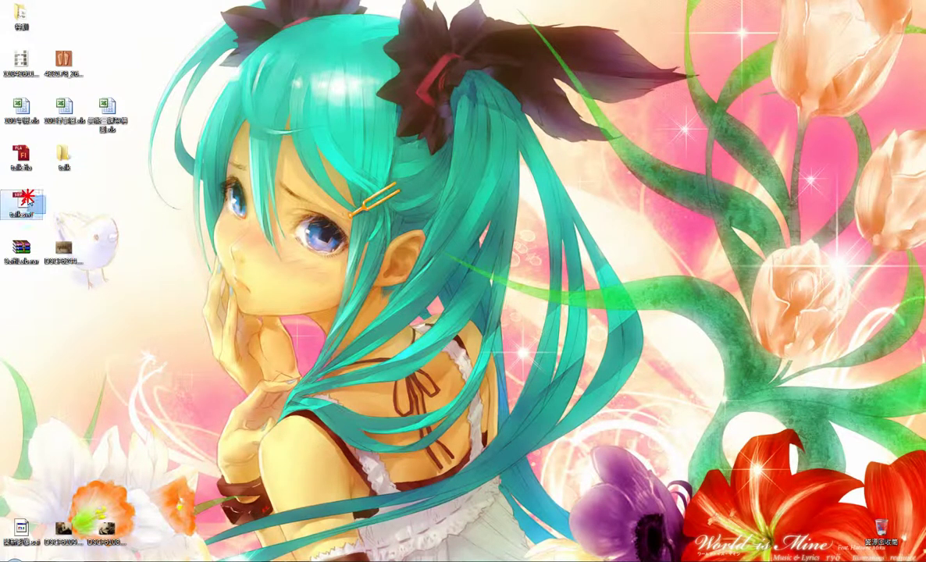
- Put talk.fla and talk.swf into the talk folder and close its window
drag(45, 210, 4, 139)
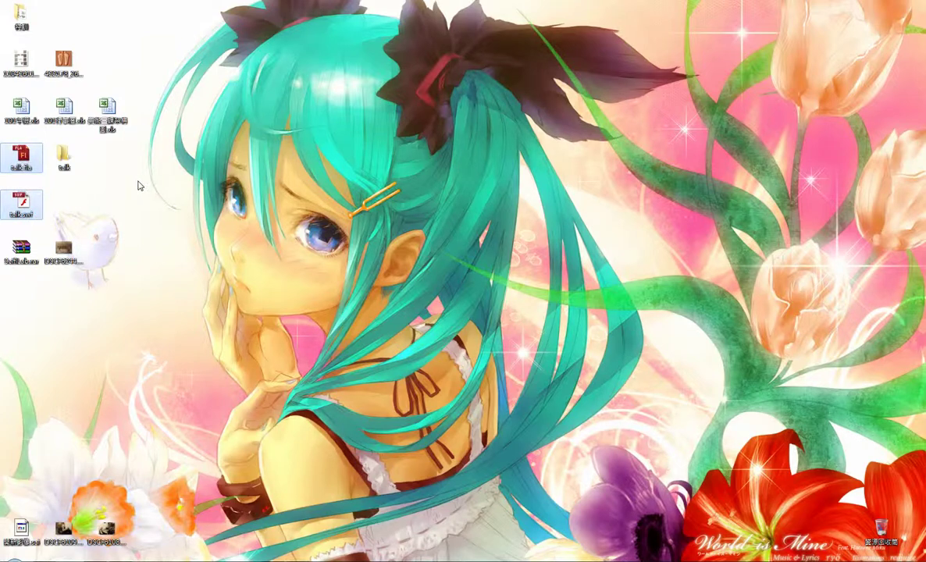
double_click(65, 156)
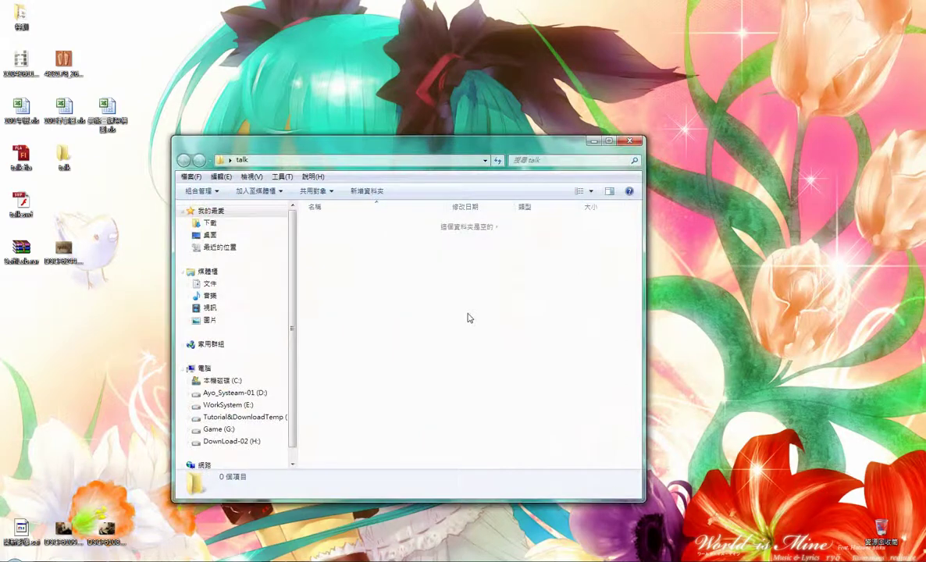
key(ctrl+v)
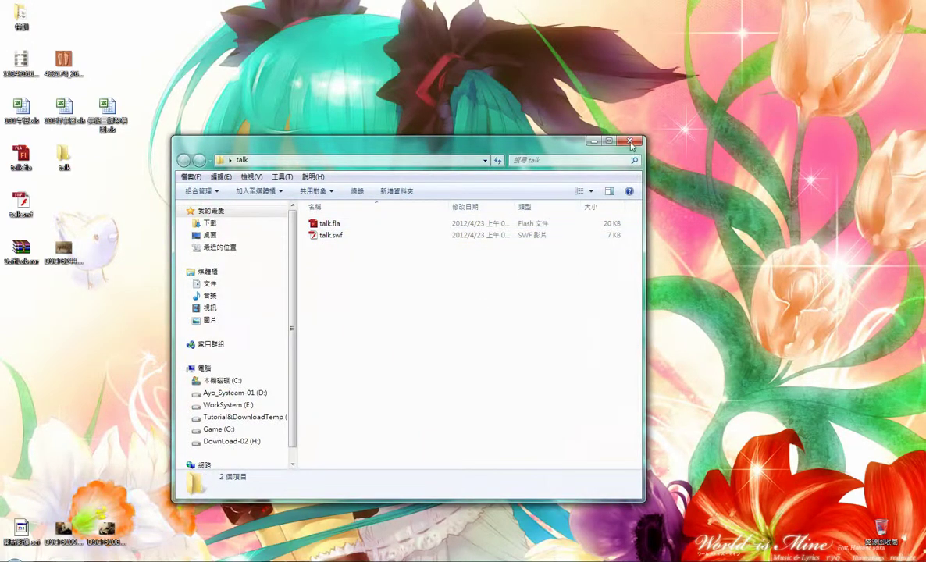
click(591, 142)
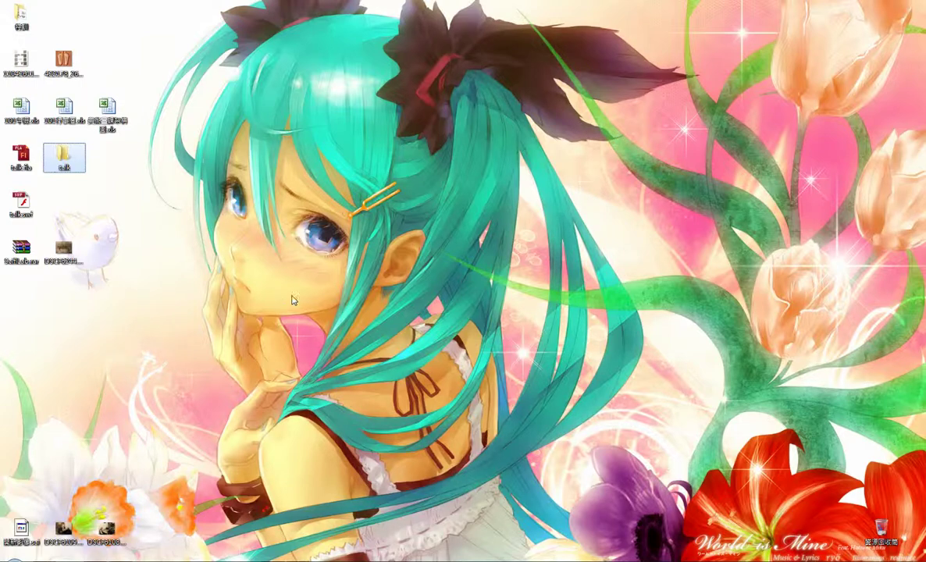
- Browse in Windows Explorer to E:\UDK\UDK-2012-02\UDKGame\Flash on the WorkSystem drive
key(super)
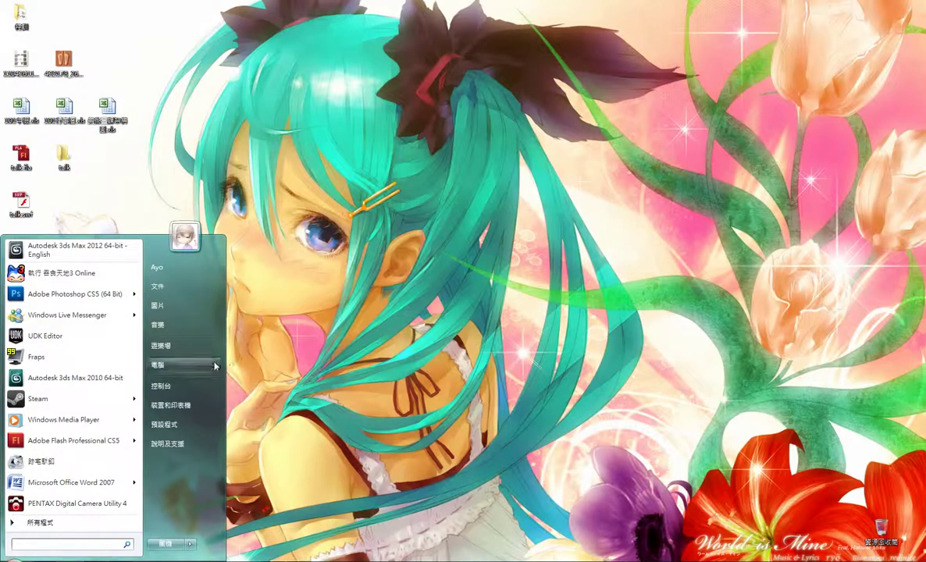
click(158, 365)
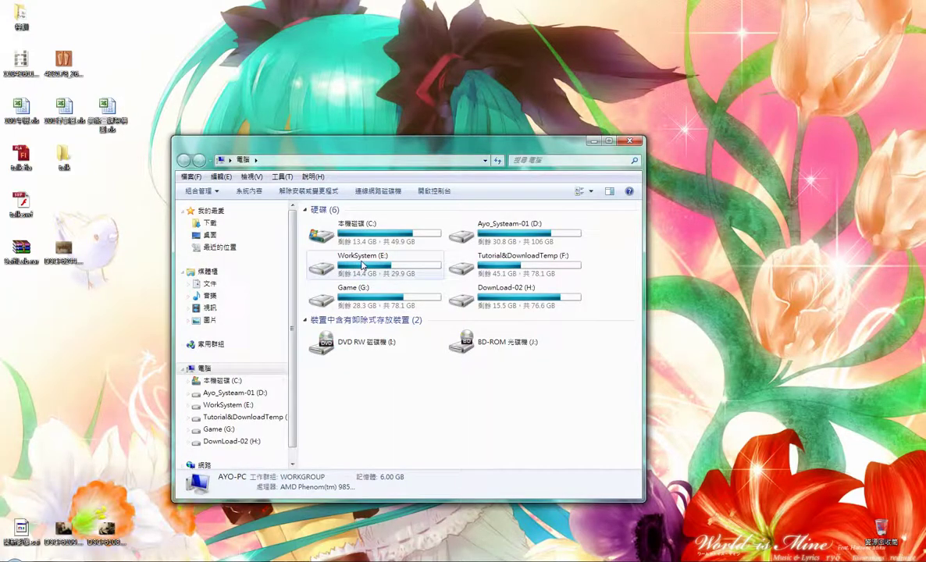
double_click(336, 262)
double_click(372, 149)
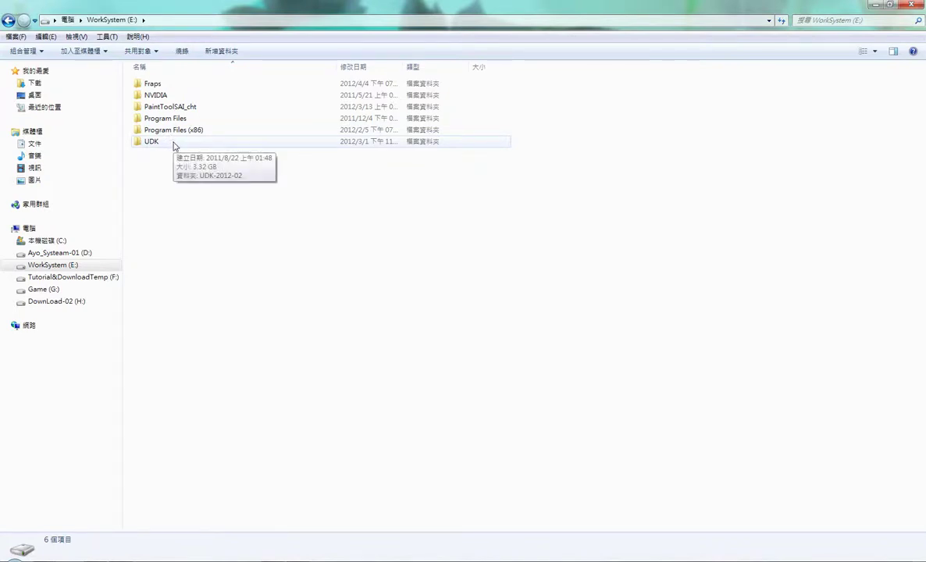
double_click(171, 142)
double_click(167, 84)
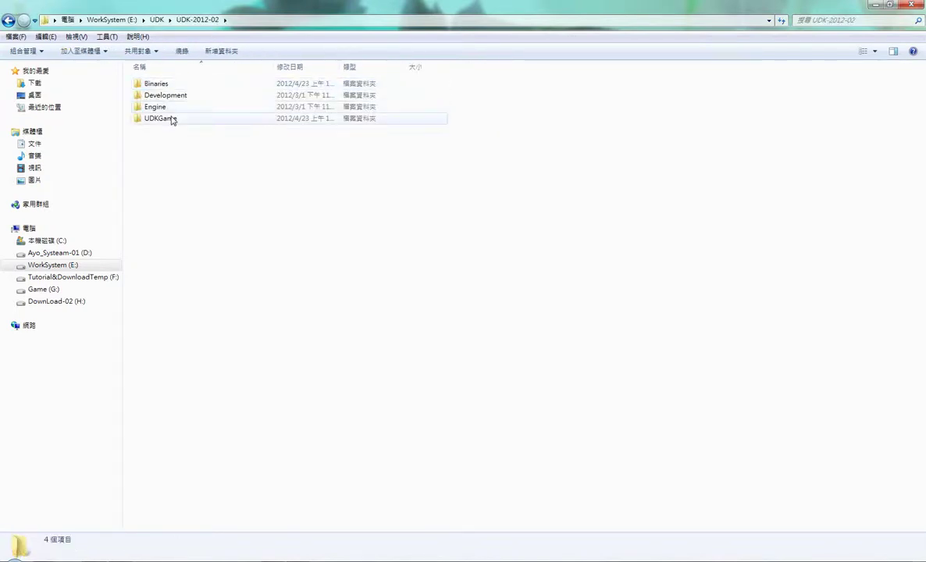
double_click(167, 118)
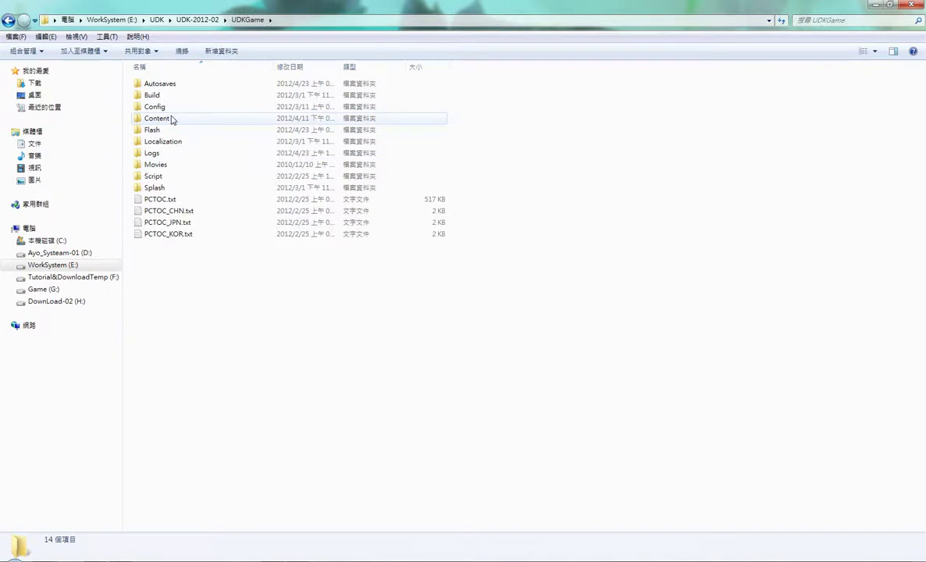
double_click(167, 130)
- Paste the copied talk folder into the Flash folder and minimize the window
drag(341, 29, 387, 64)
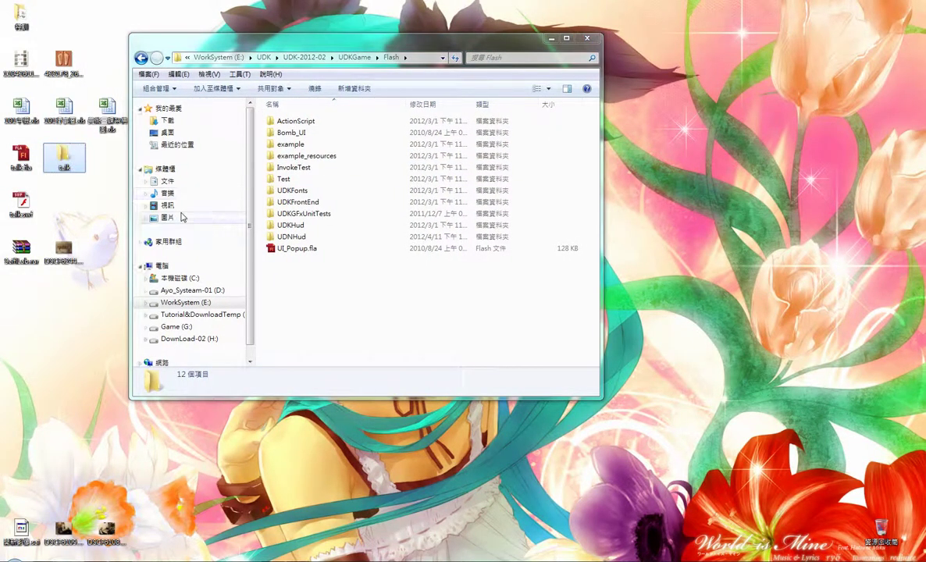
click(414, 312)
key(ctrl+v)
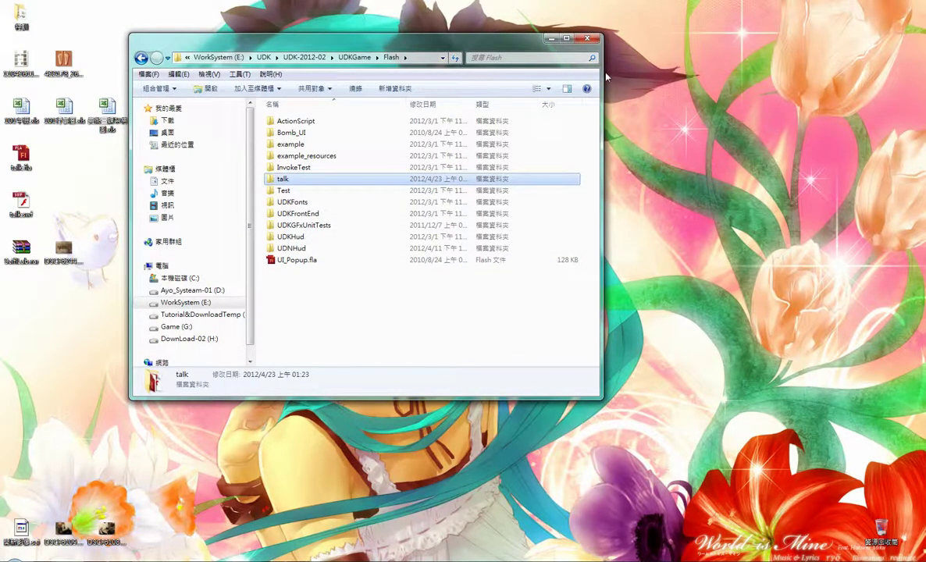
click(551, 38)
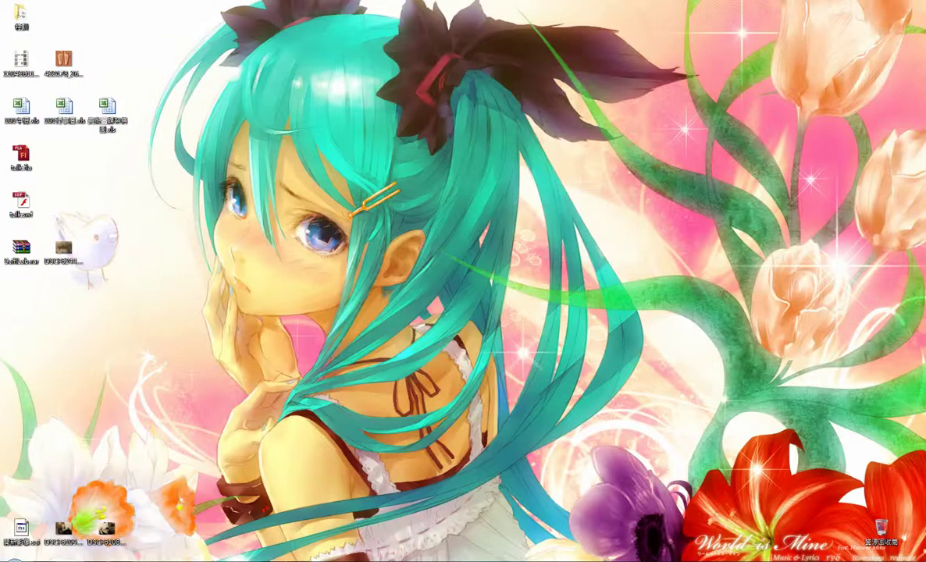
- Launch UDK Editor, postpone asset database maintenance, and close the Welcome to UDK dialog
click(16, 556)
click(53, 337)
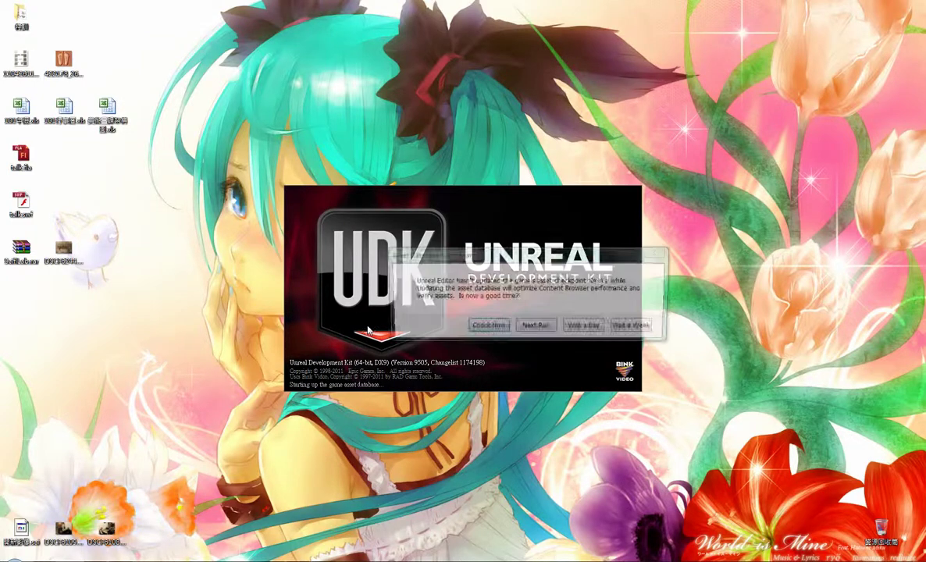
click(538, 330)
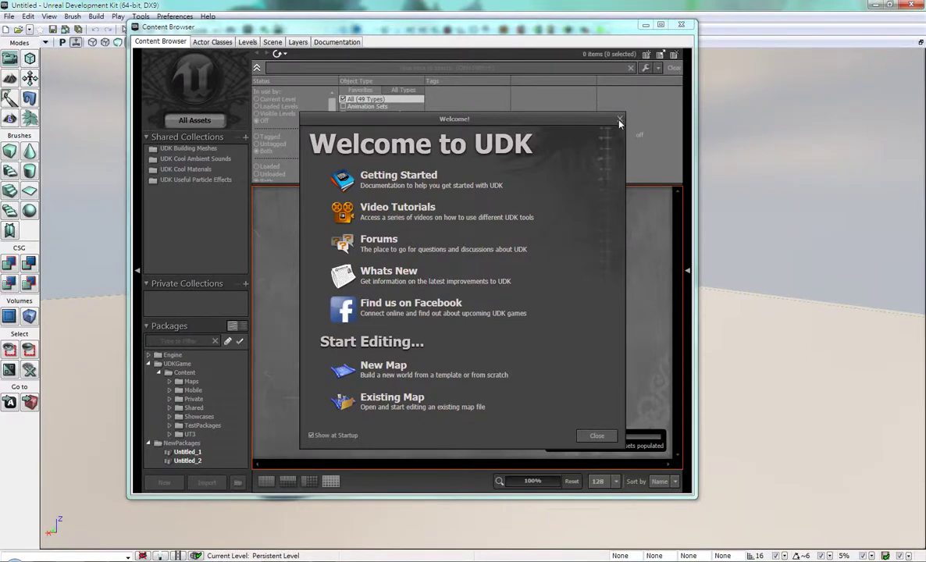
click(619, 121)
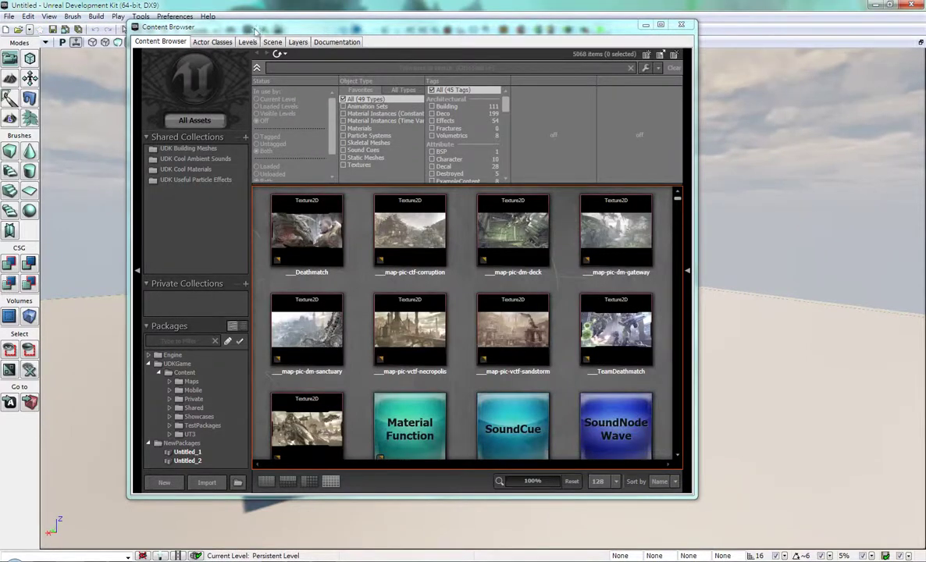
- Start a Content Browser import and browse to E:\UDK\UDK-2012-02\UDKGame\Flash
drag(253, 30, 229, 23)
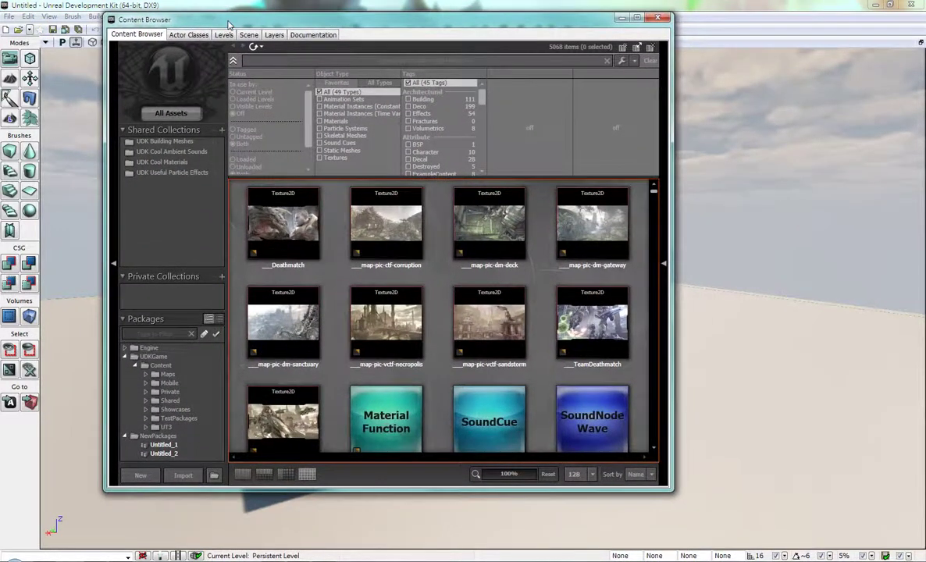
click(183, 476)
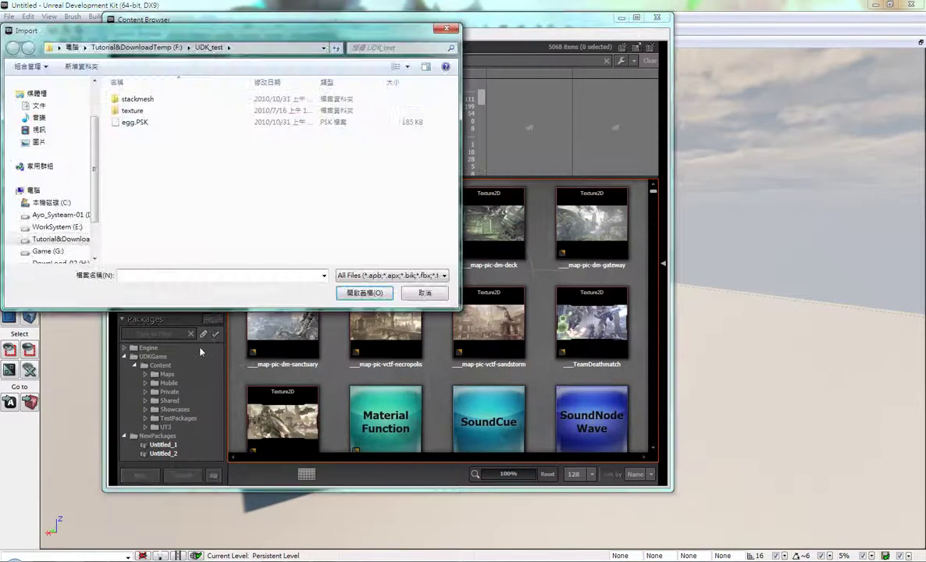
click(269, 50)
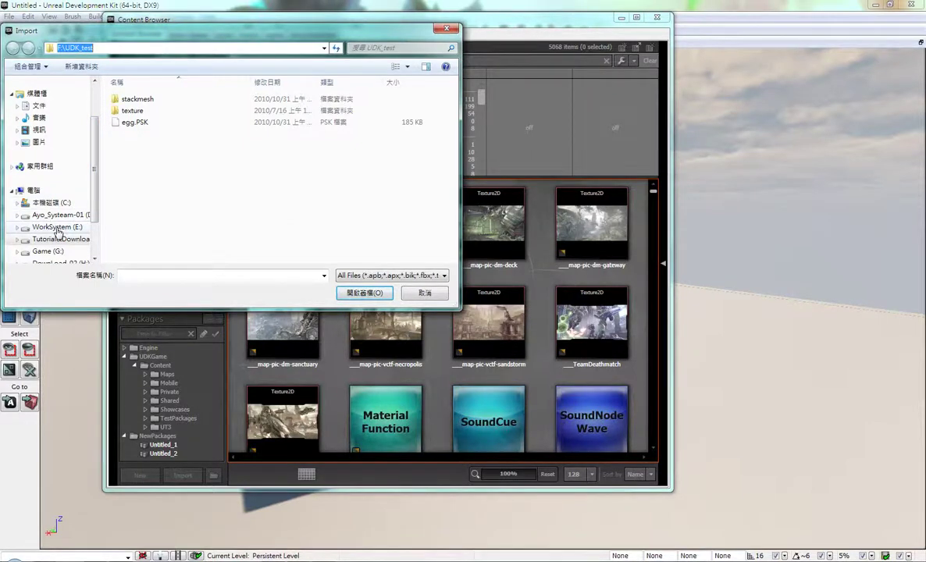
click(57, 230)
double_click(122, 148)
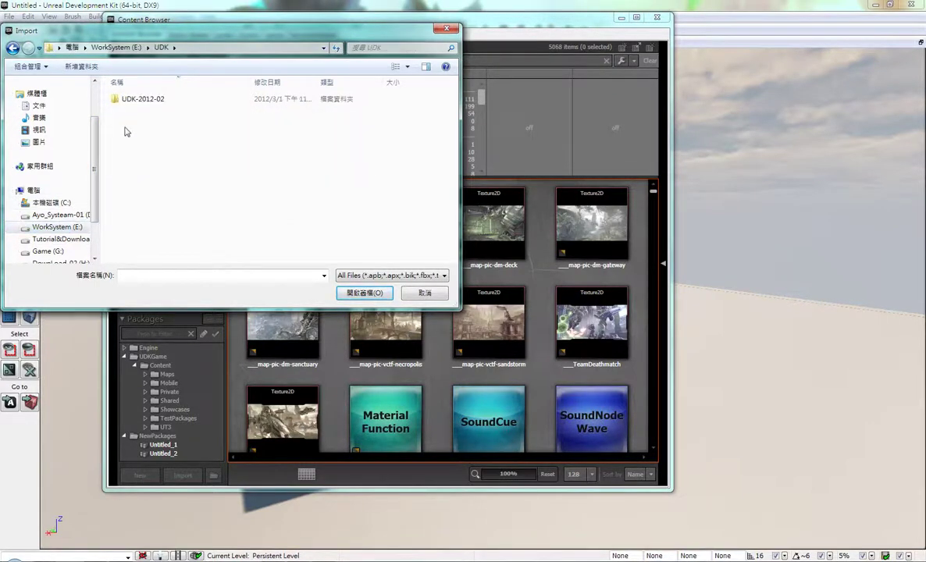
double_click(133, 100)
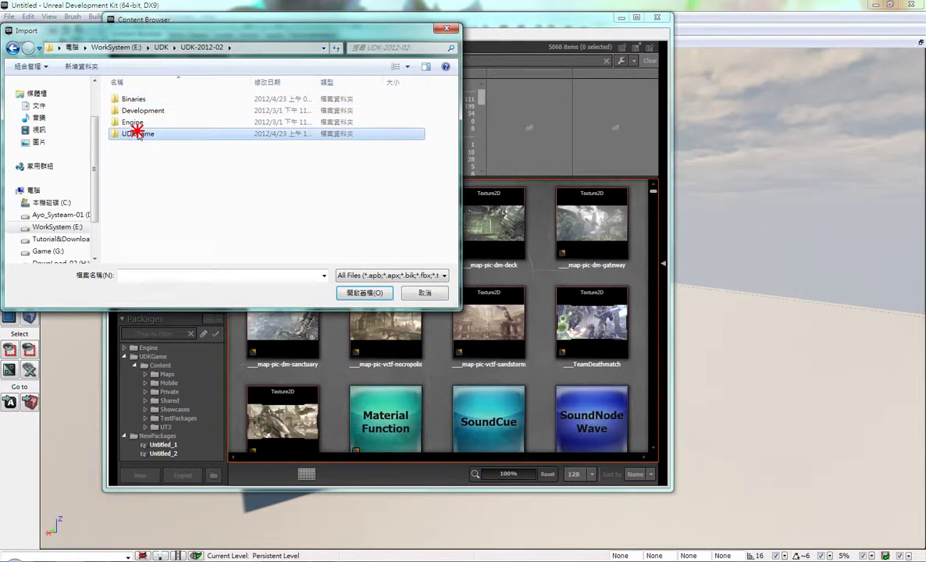
double_click(135, 134)
double_click(143, 146)
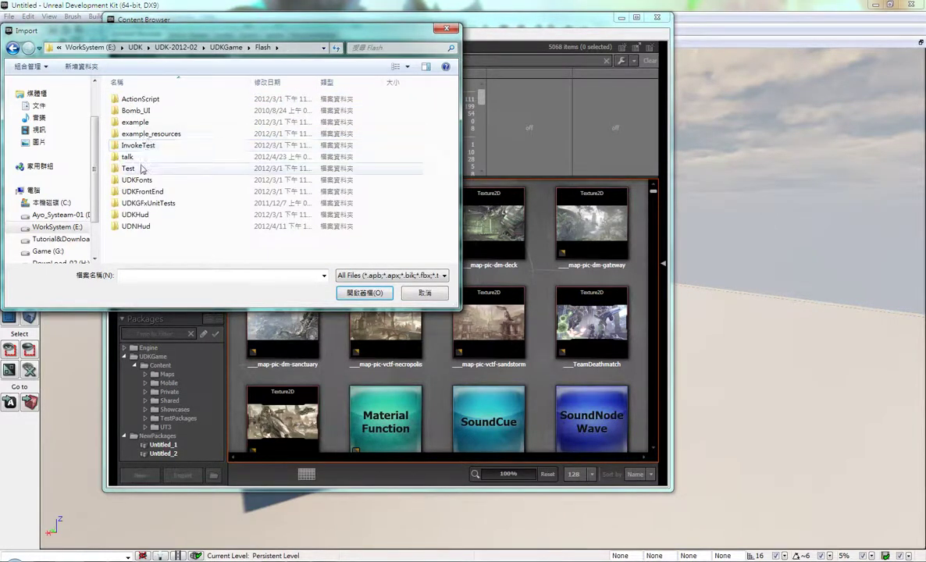
- Import talk.swf from the talk folder, accepting the default import settings
click(142, 159)
double_click(142, 161)
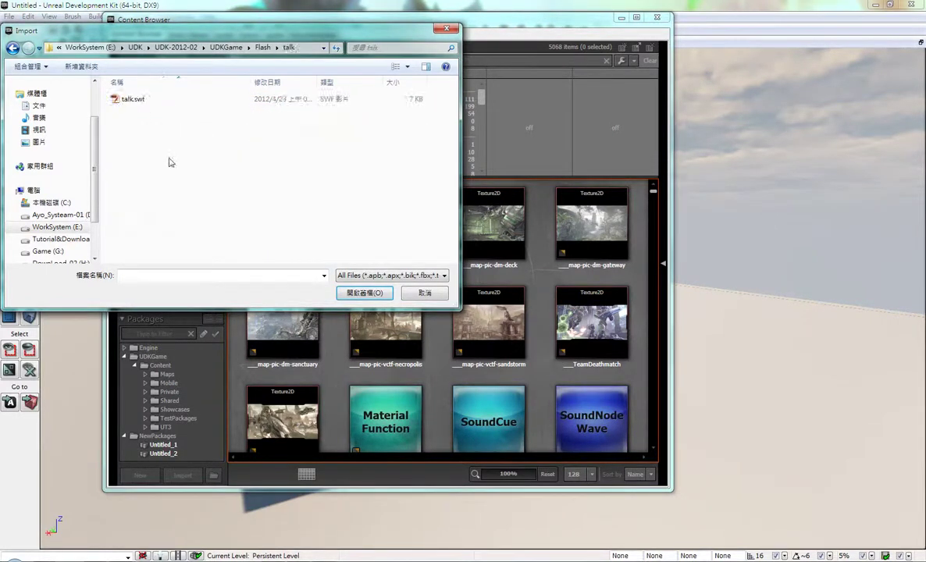
click(136, 99)
click(362, 294)
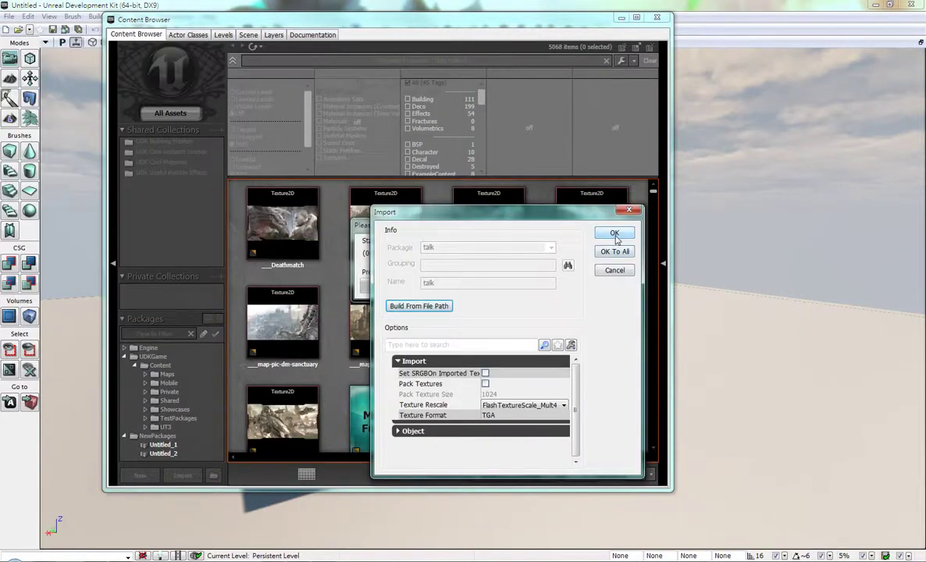
click(615, 235)
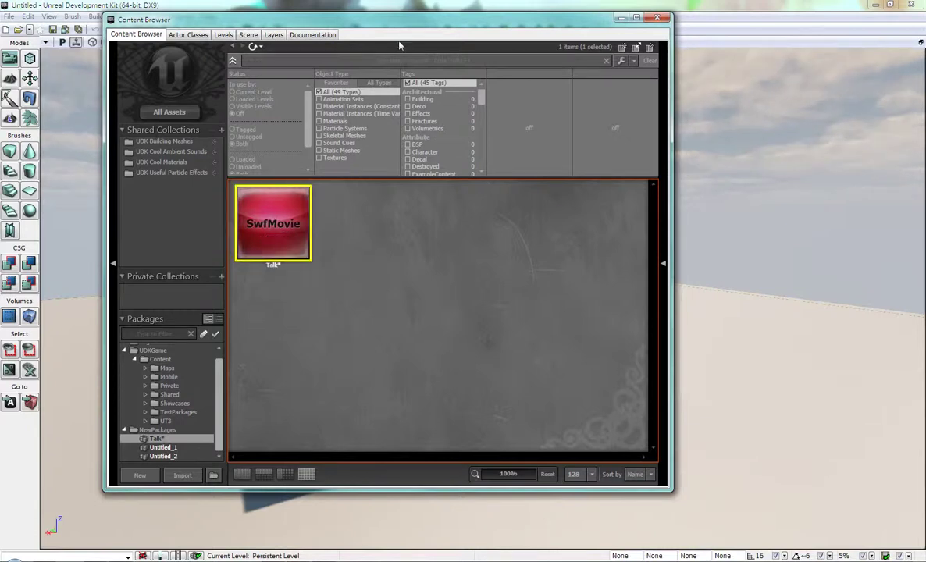
- Place a Trigger actor on the floor before the grey cube and review its properties
key(ctrl+shift+f)
right_drag(437, 253, 438, 367)
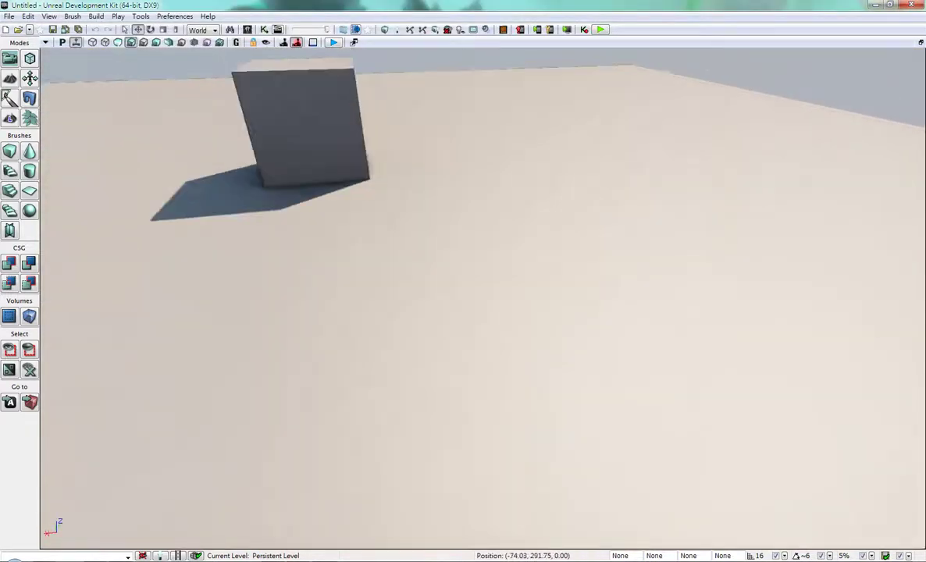
mouse_move(437, 367)
mouse_down()
mouse_move(437, 336)
mouse_move(438, 359)
mouse_up()
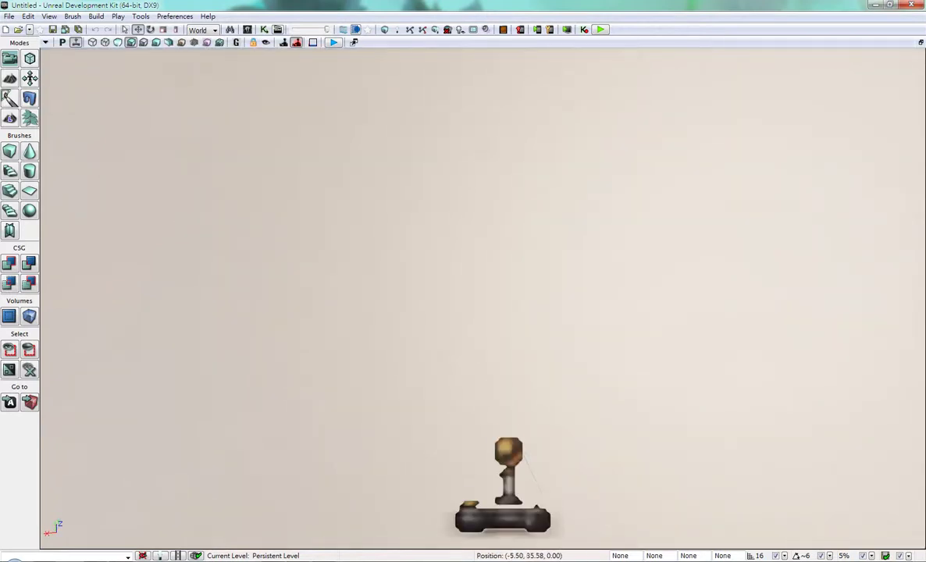
right_click(428, 250)
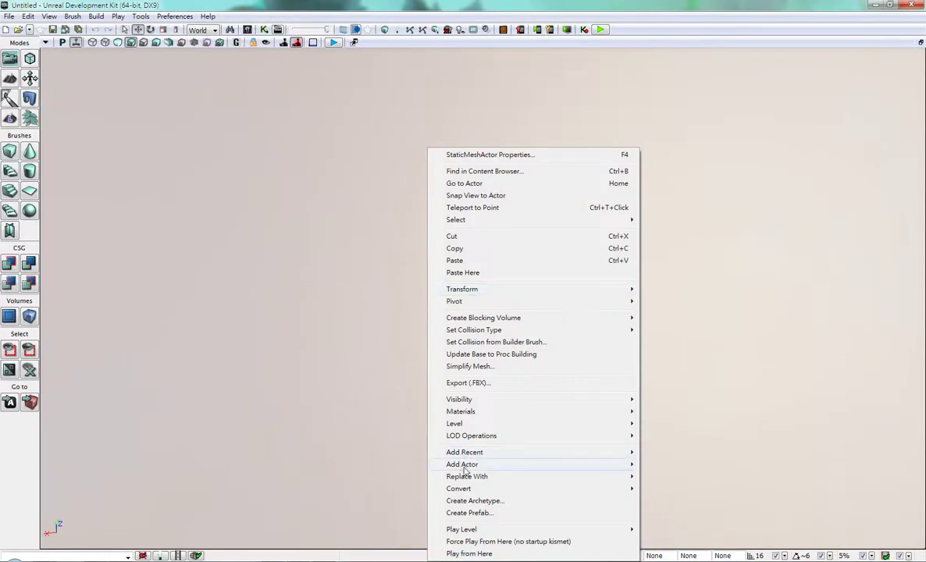
mouse_move(465, 466)
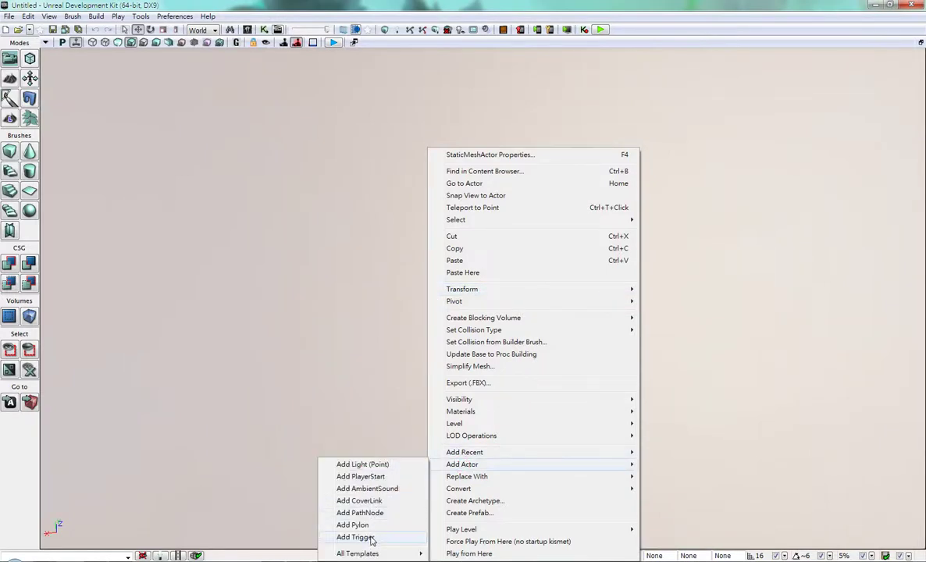
click(371, 538)
right_drag(372, 538, 372, 438)
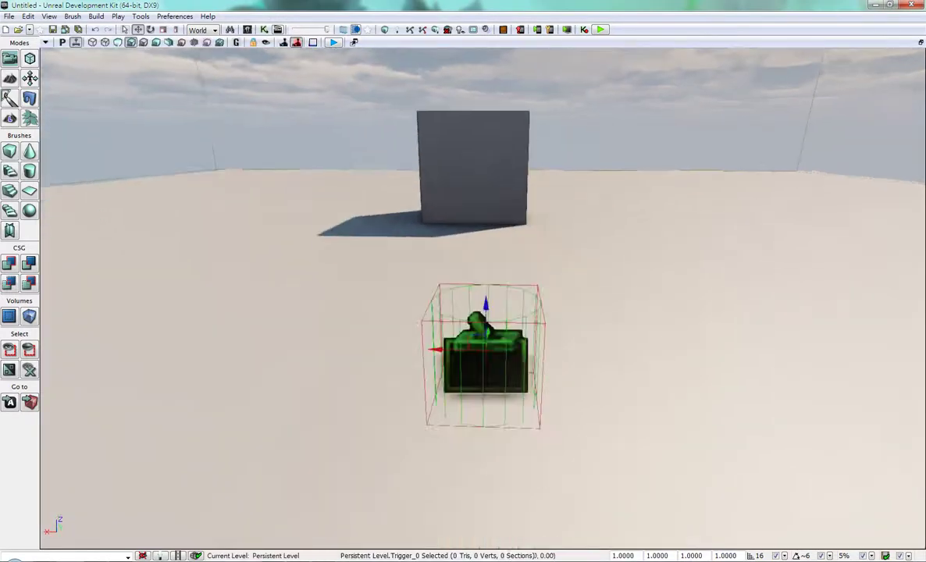
scroll(471, 397, up, 2)
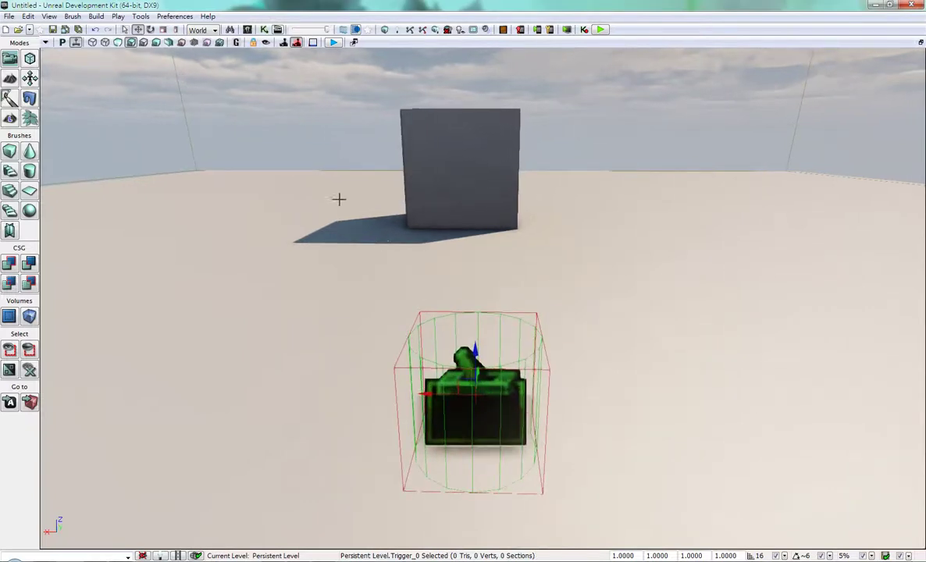
key(F4)
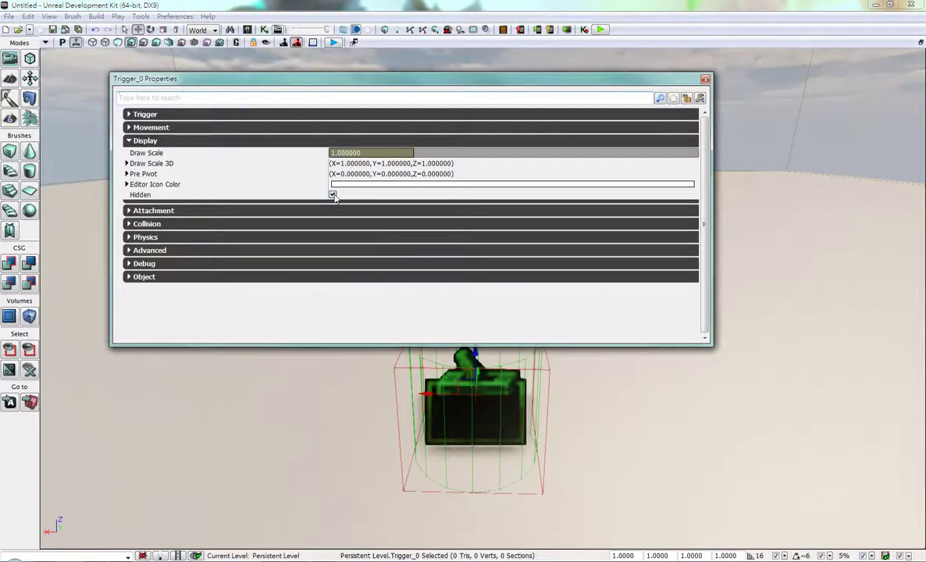
click(705, 79)
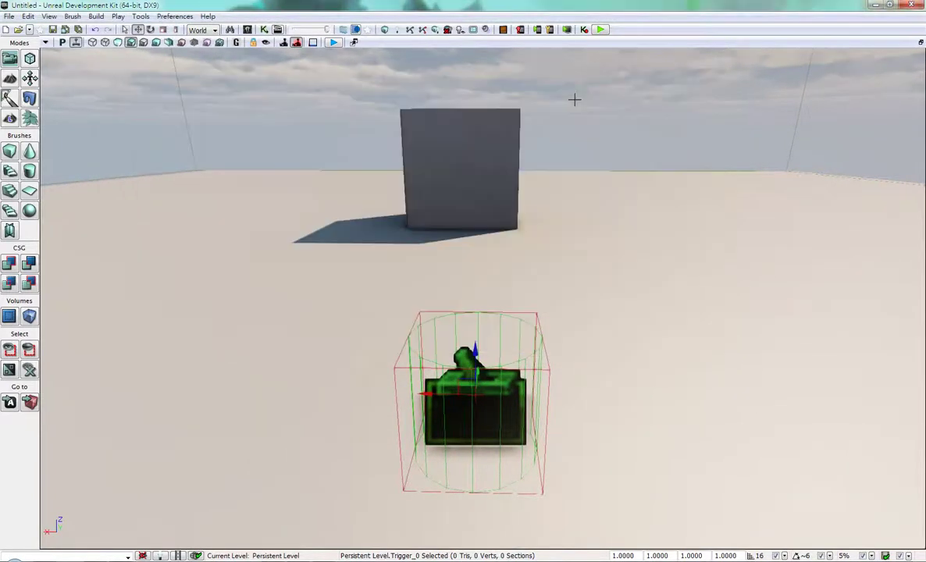
click(264, 31)
- Add a Trigger_0 Touch event node to the Kismet graph and nudge it into place
right_click(280, 169)
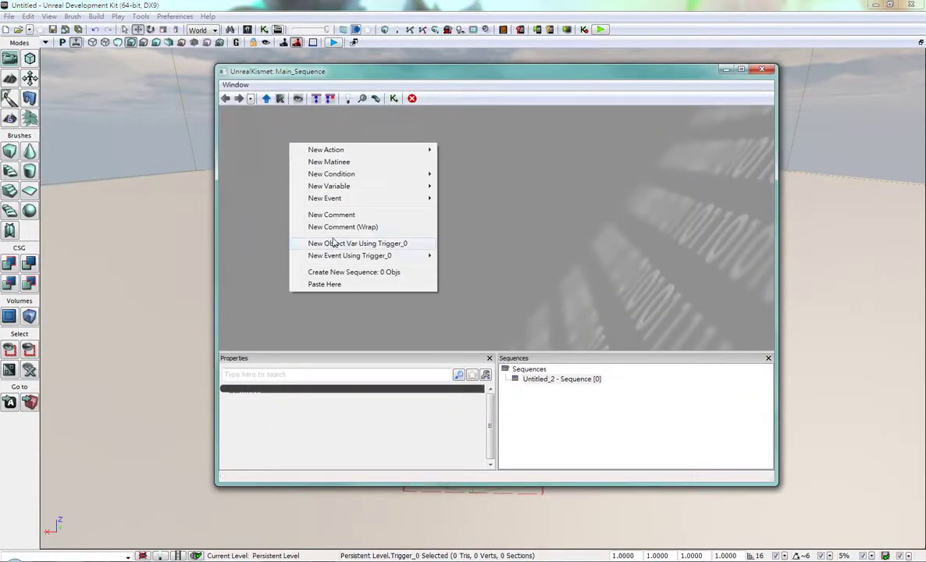
mouse_move(320, 255)
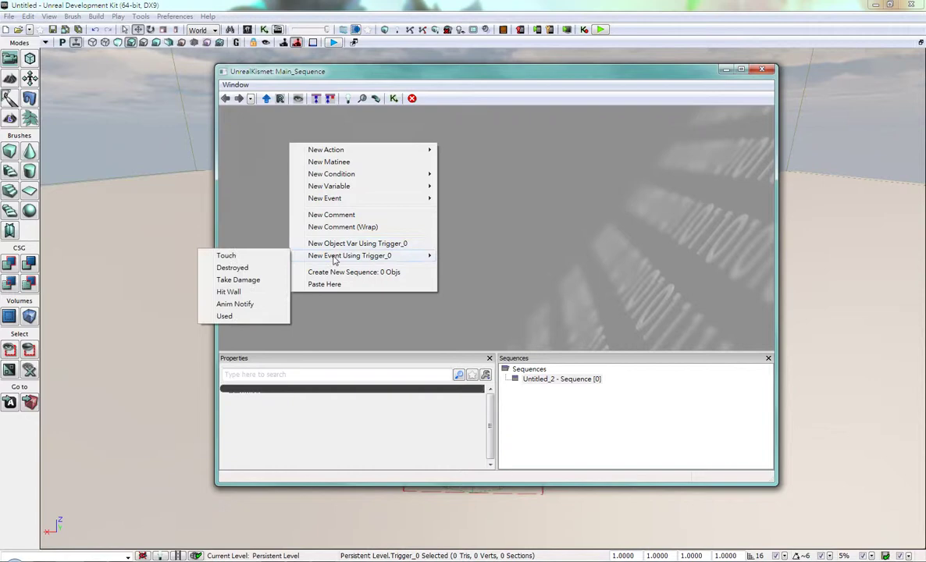
click(271, 256)
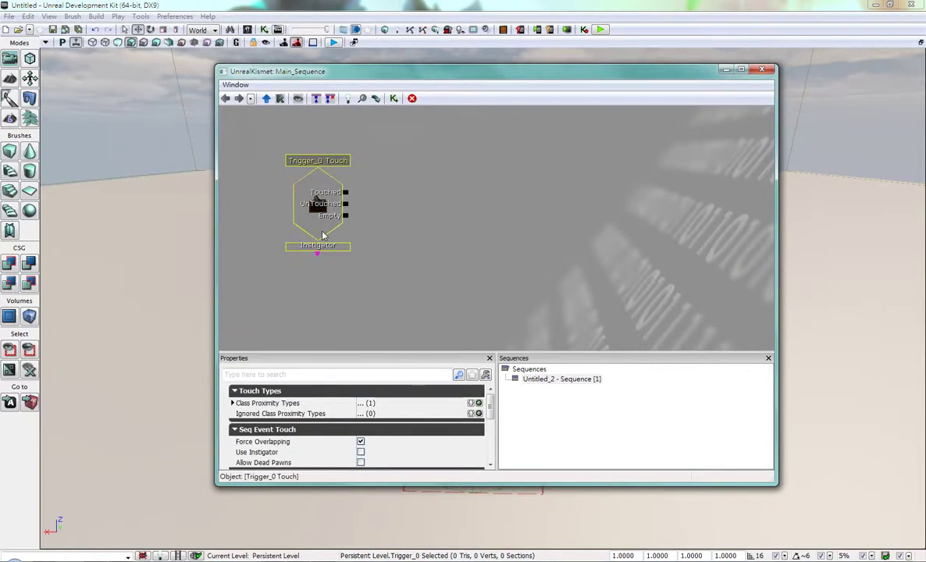
drag(411, 228, 425, 220)
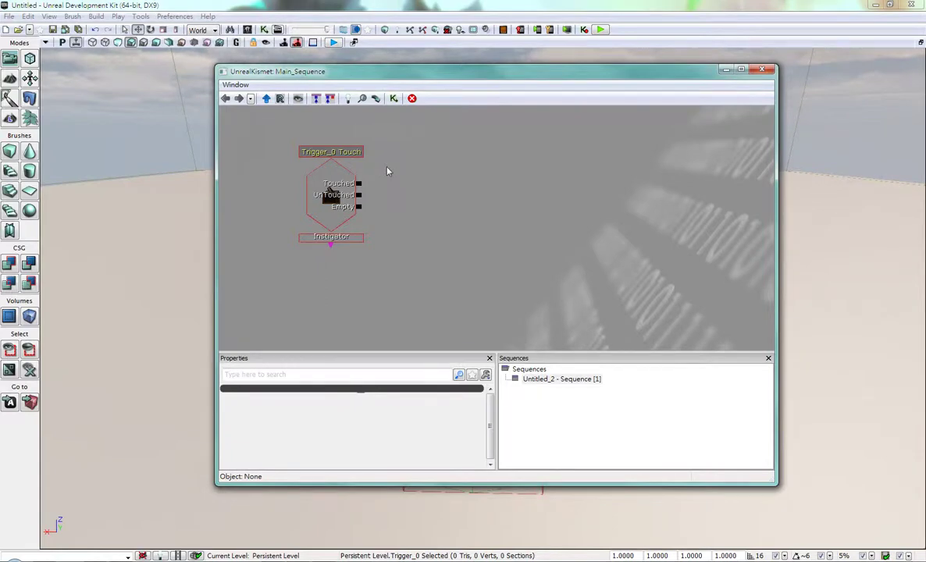
key(ctrl+n)
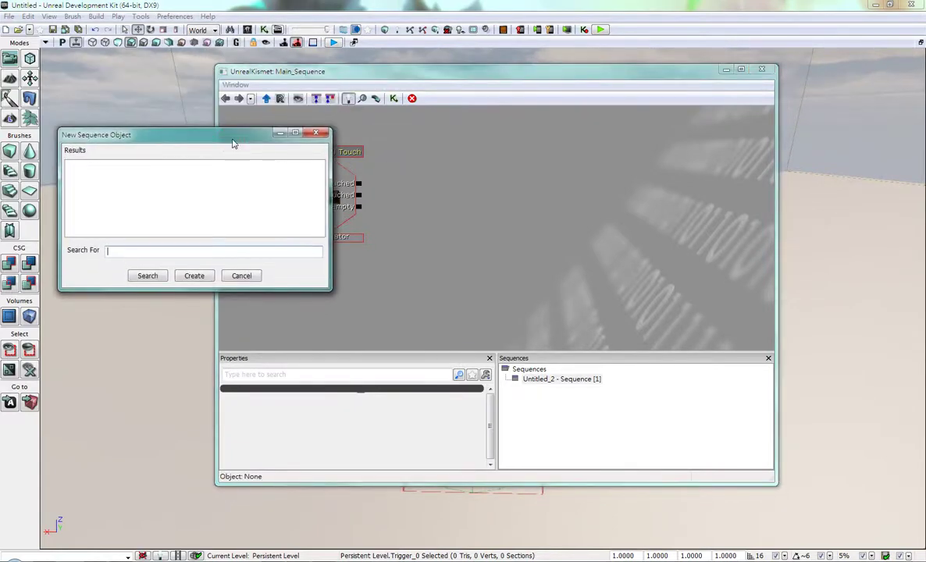
- Create an Open GFx Movie action via search 'open gfx movie' and wire Touched into its In
drag(233, 143, 234, 145)
text(ope)
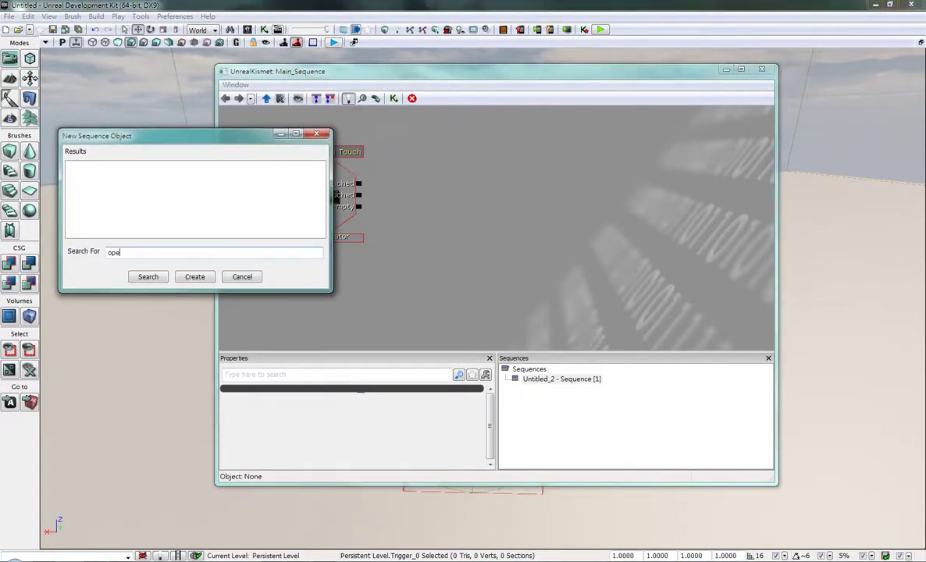
text(n)
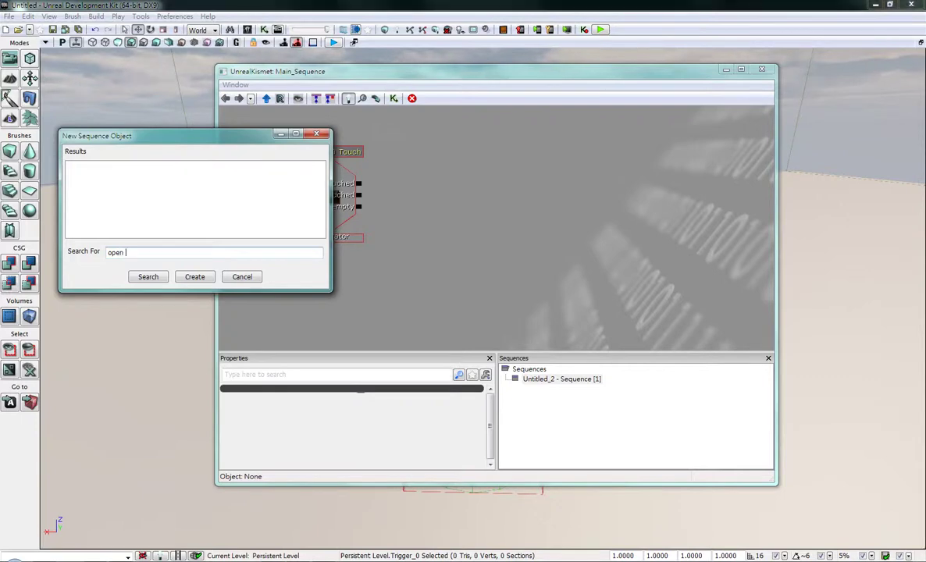
text( gfx )
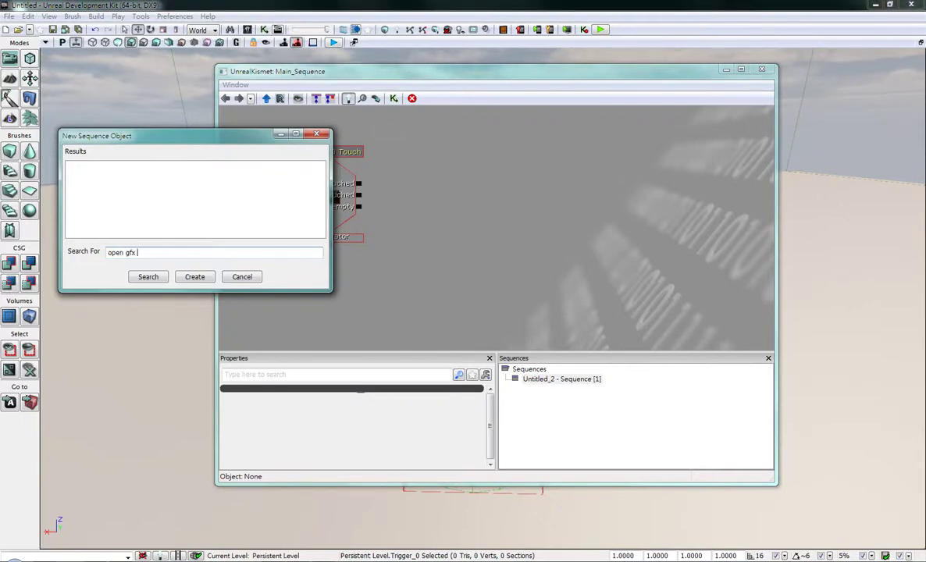
text(movie)
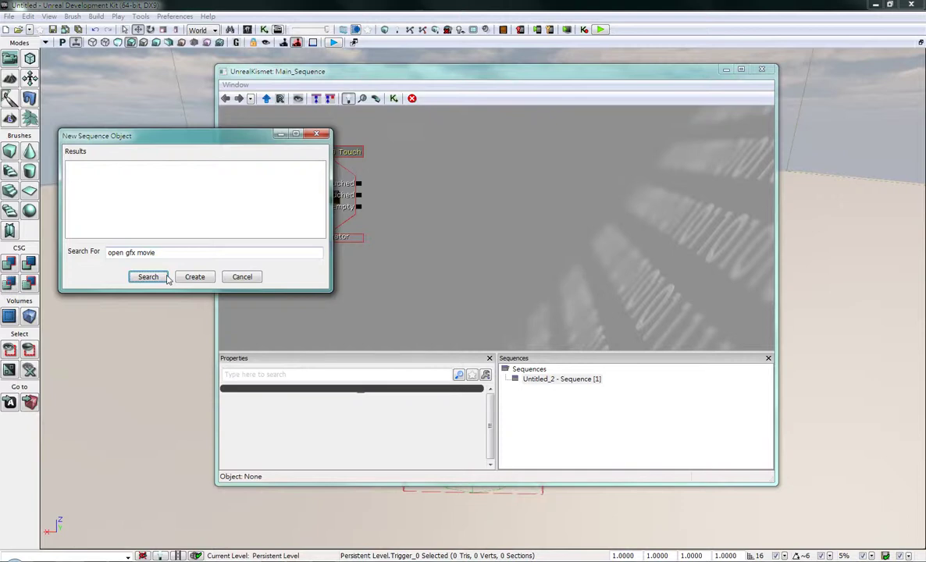
click(166, 278)
double_click(110, 167)
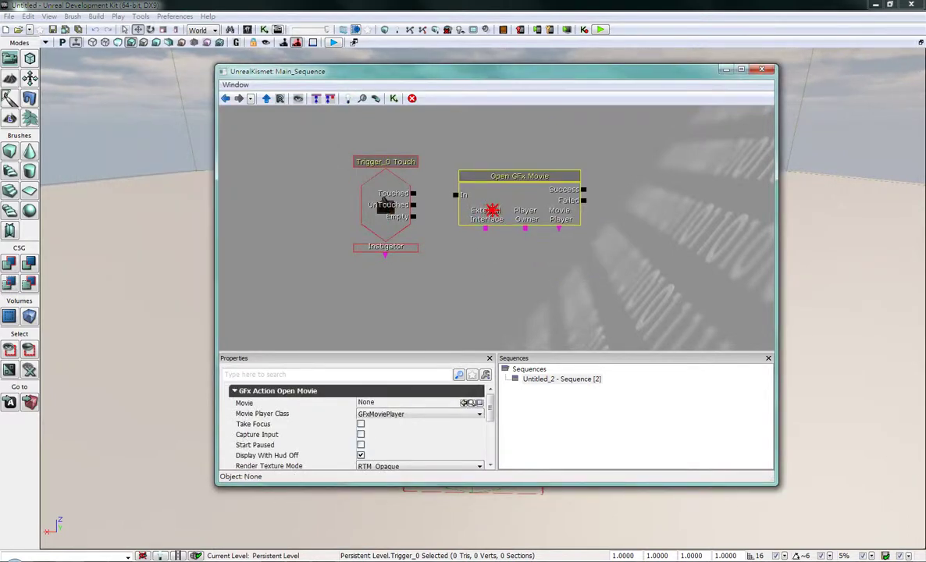
drag(413, 193, 451, 194)
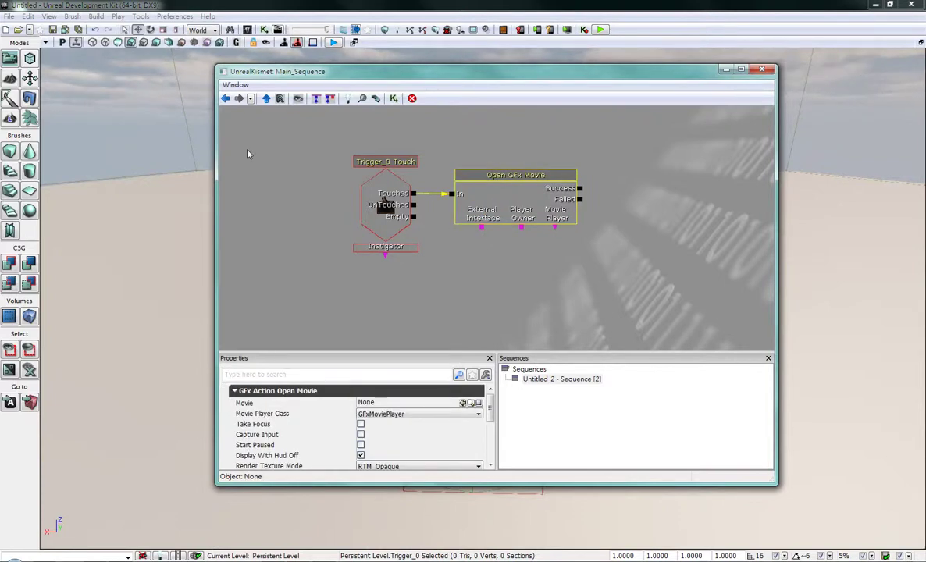
key(ctrl+shift+f)
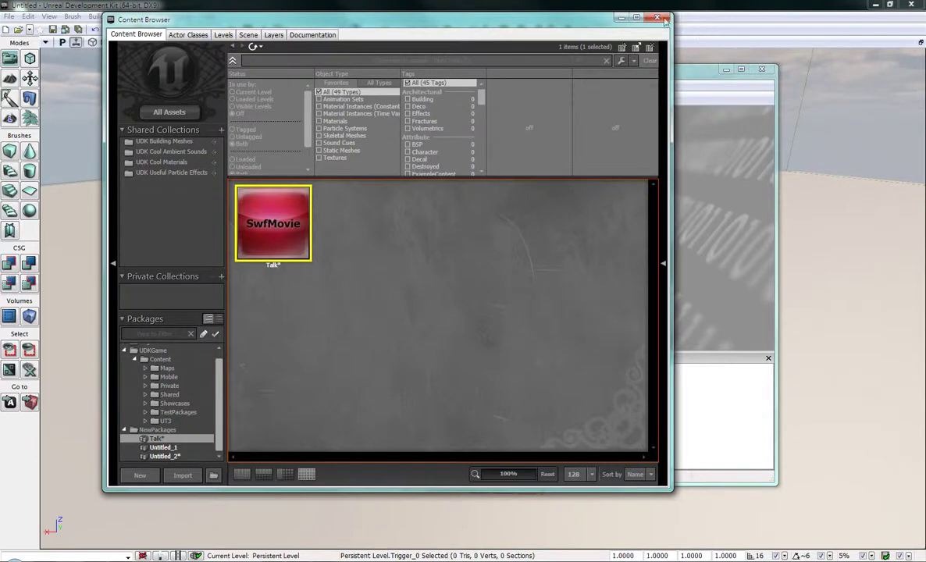
- Set the Open GFx Movie action's Movie property to SwfMovie'Talk.Talk'
click(620, 17)
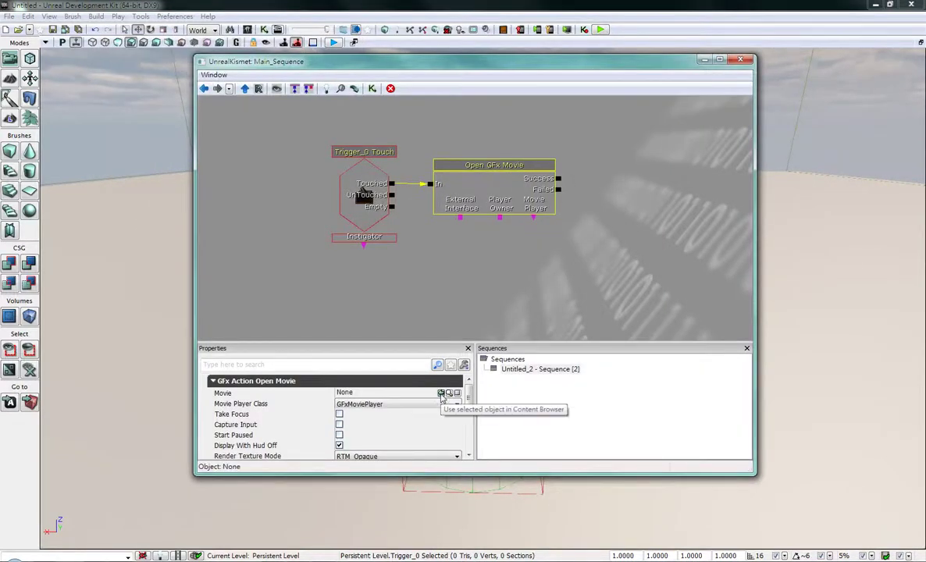
click(441, 394)
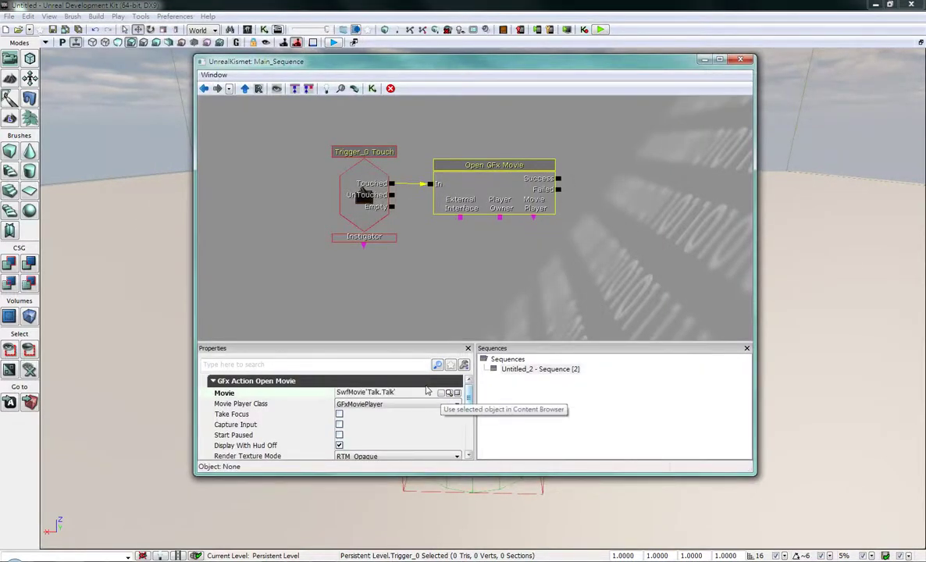
drag(506, 274, 488, 278)
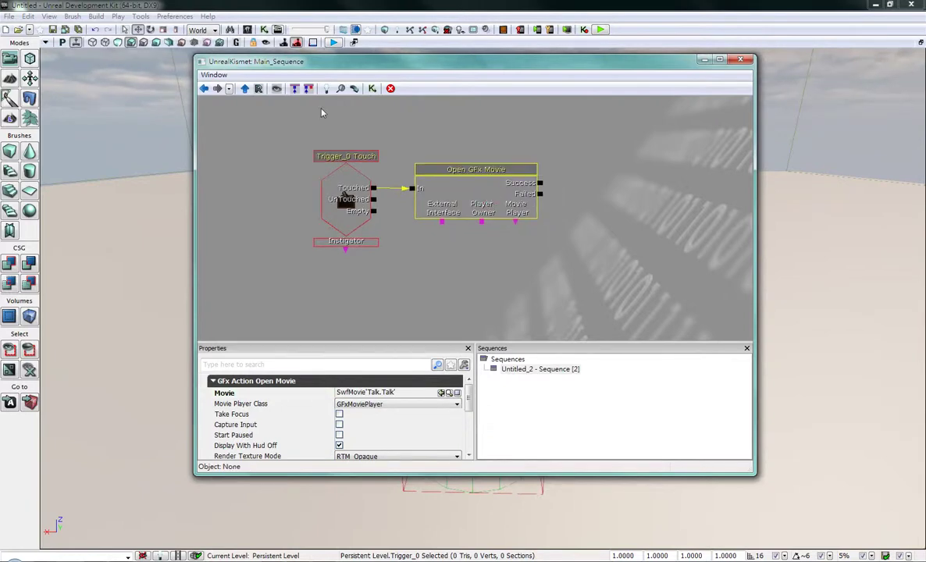
- Add a Player variable linked to Player Owner, limited to Player 0 by unchecking All Players
click(326, 88)
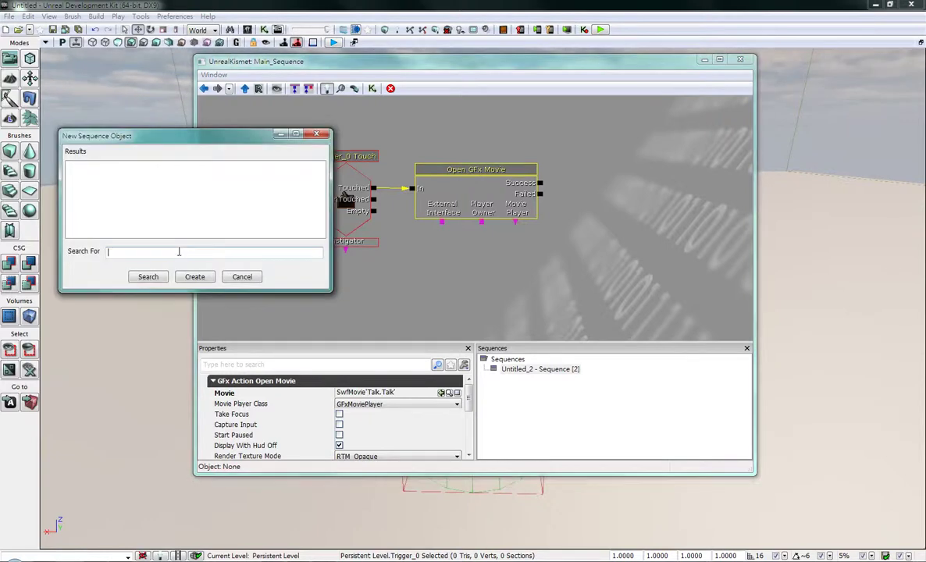
text(pla)
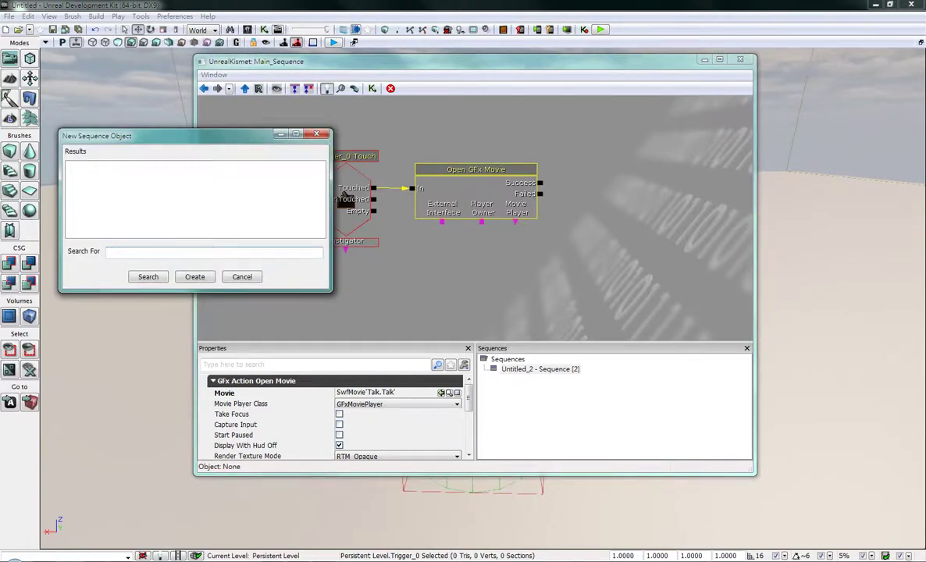
key(Return)
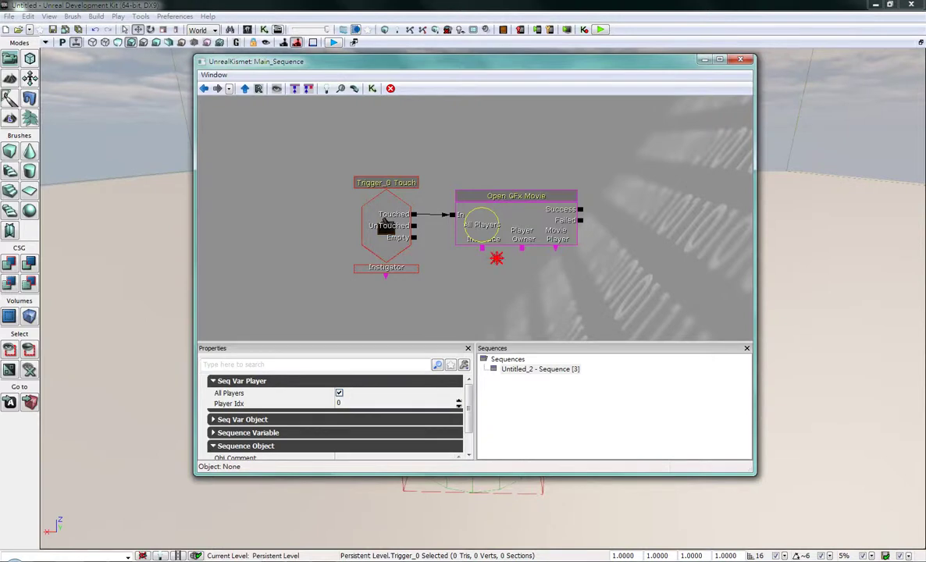
drag(481, 224, 530, 271)
click(523, 256)
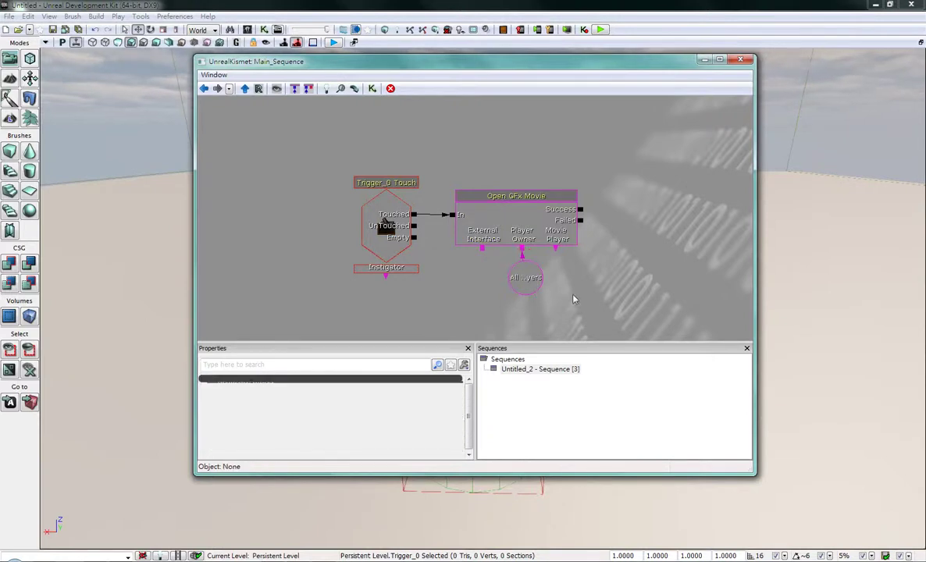
click(534, 283)
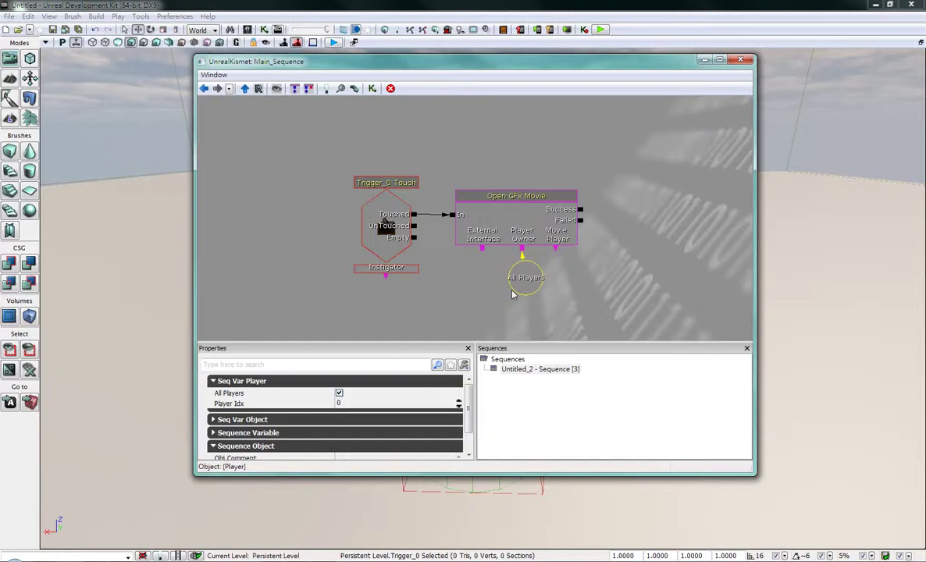
click(339, 392)
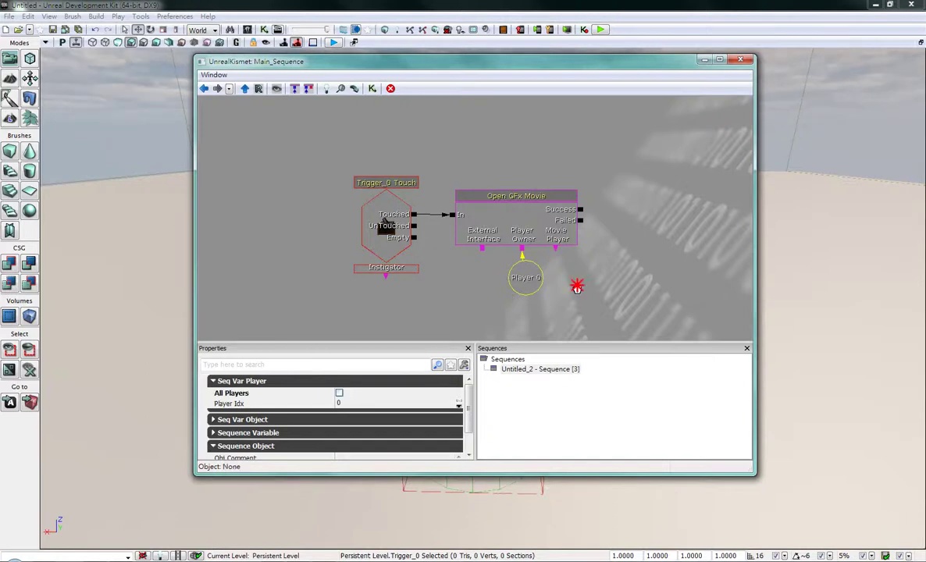
drag(576, 287, 551, 270)
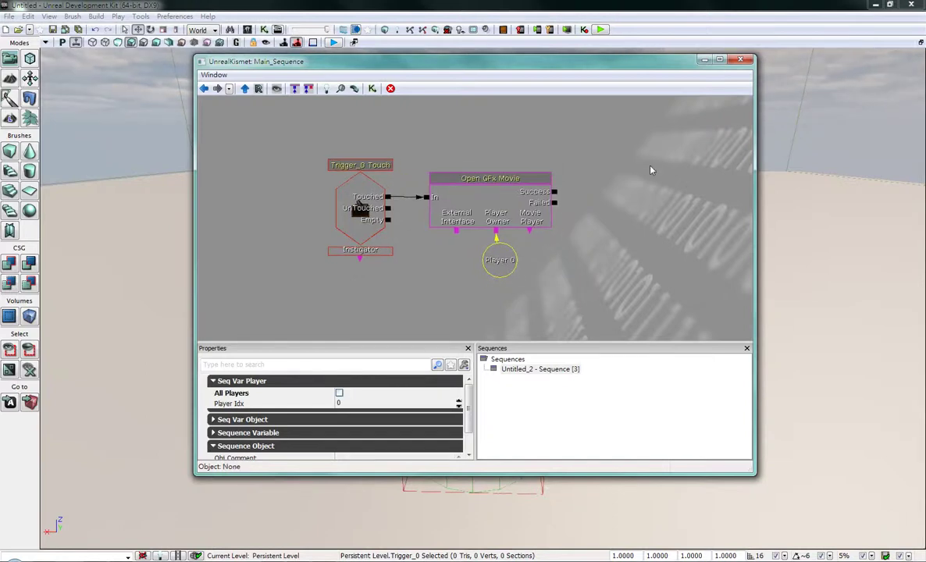
click(740, 59)
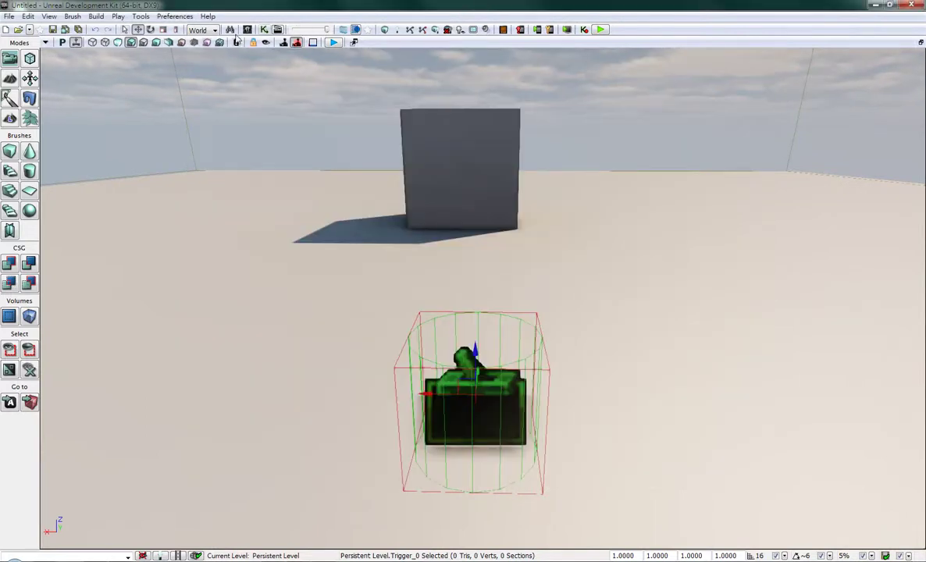
- Save the level over Untitled.udk and save the Talk package as Talk.upk
click(95, 16)
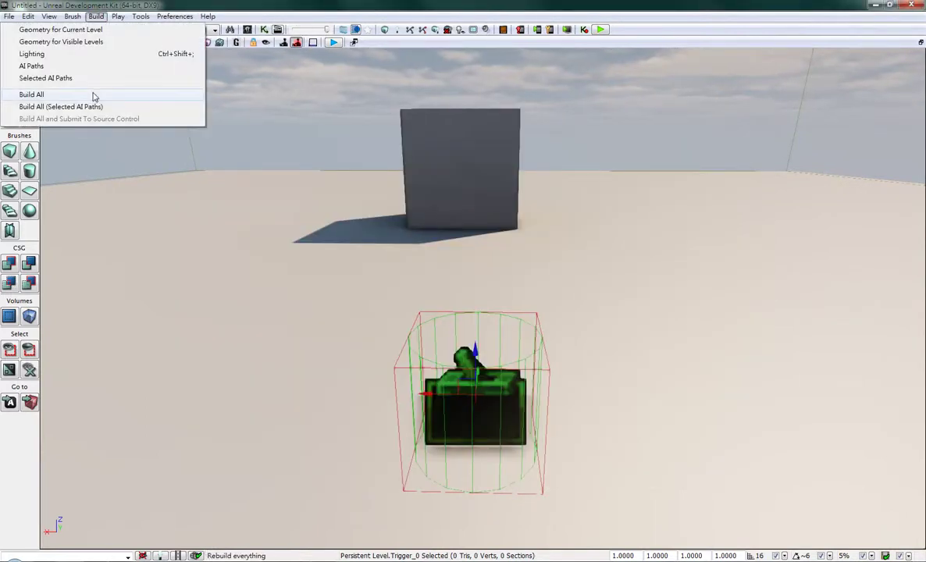
mouse_move(117, 16)
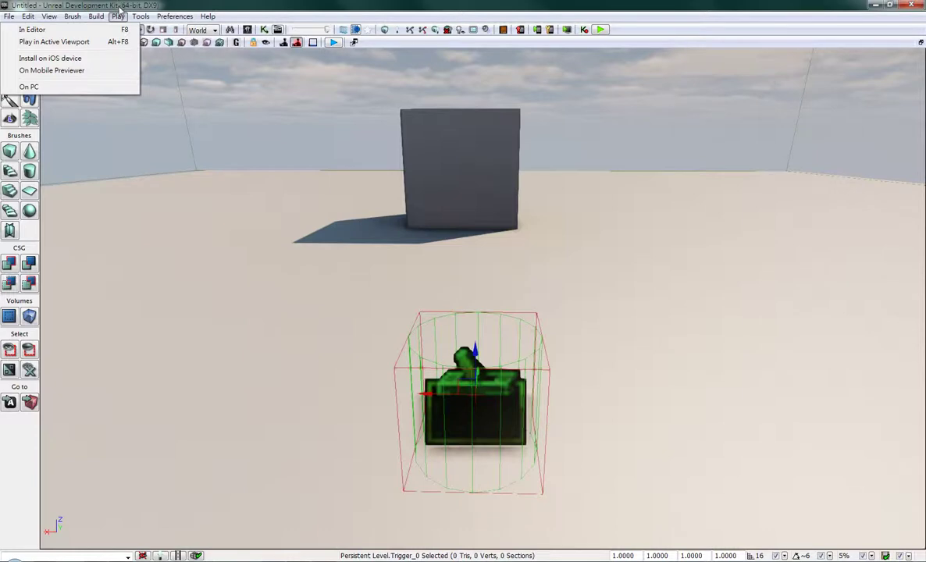
mouse_move(11, 17)
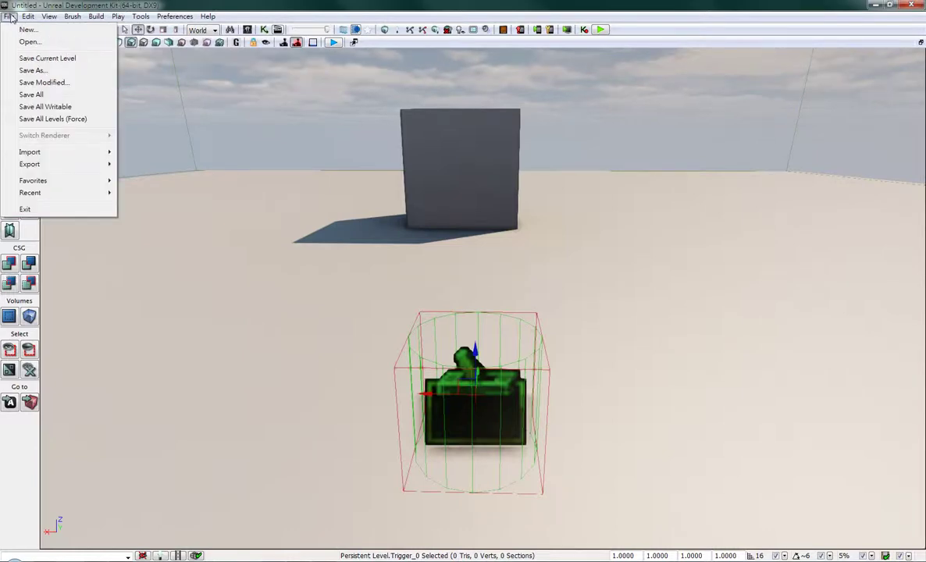
click(47, 57)
click(364, 295)
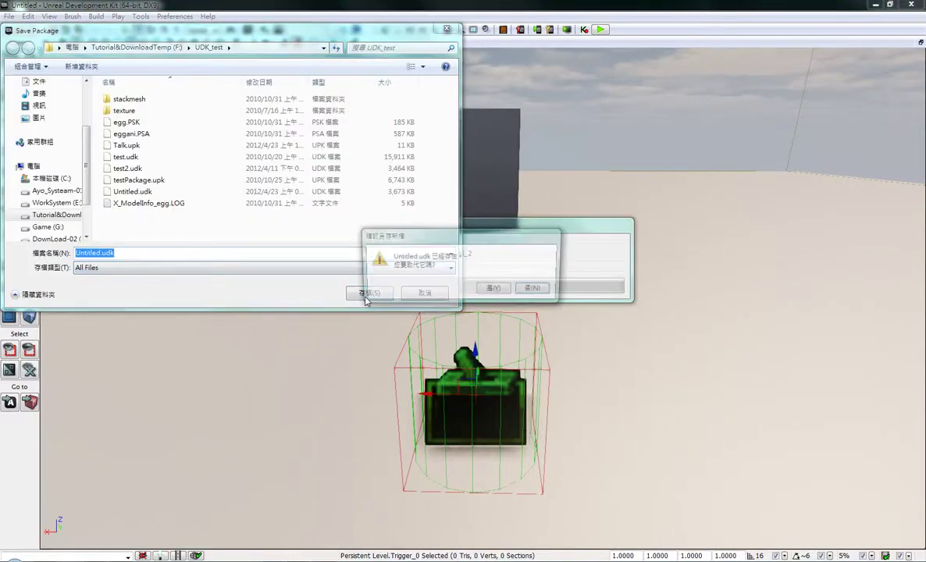
click(493, 293)
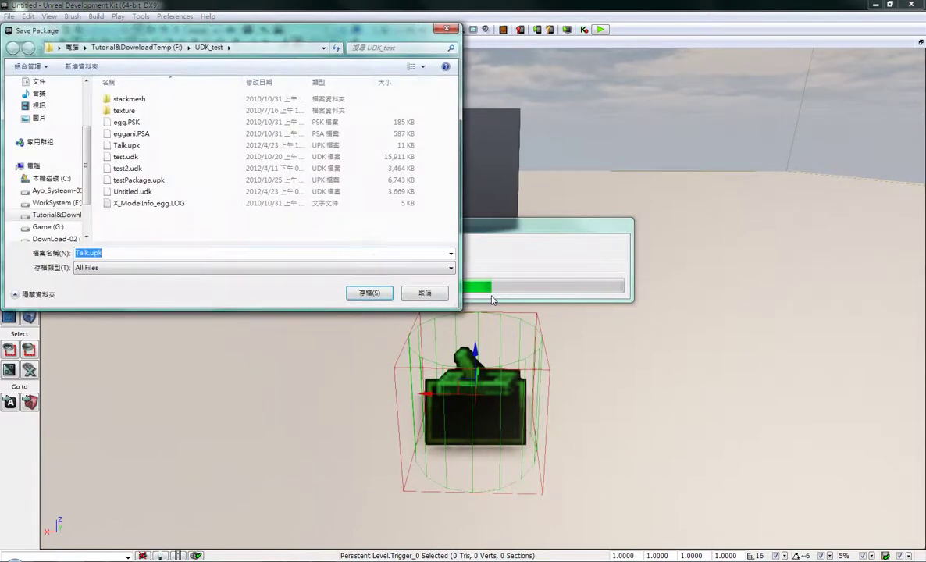
key(Return)
click(492, 291)
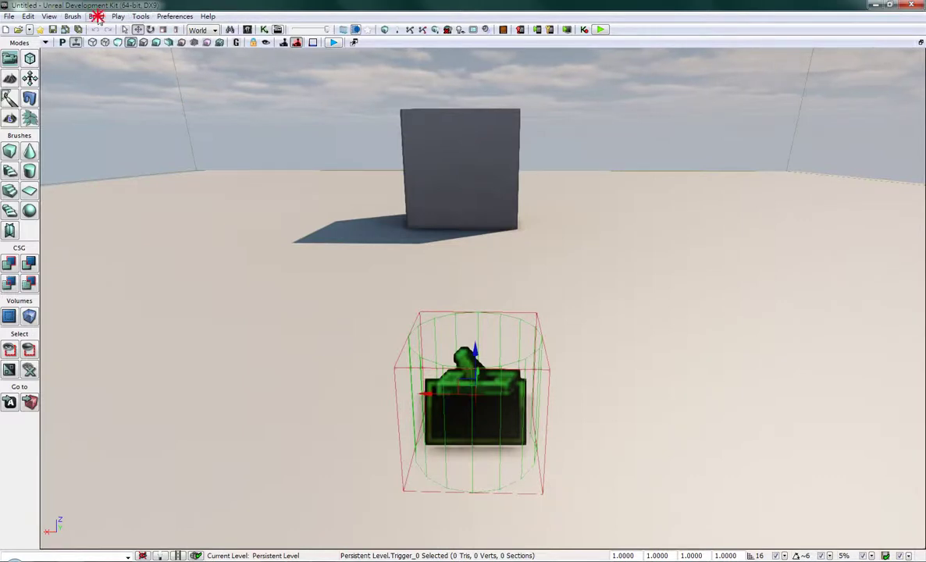
click(94, 16)
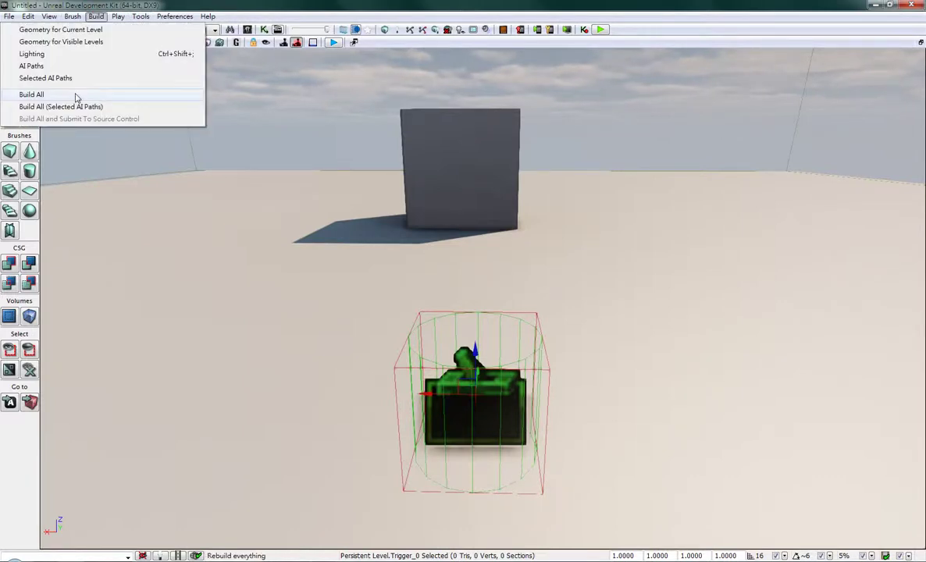
- Run Build All, close Map Check, and re-save the level accepting the external-package warning
click(31, 94)
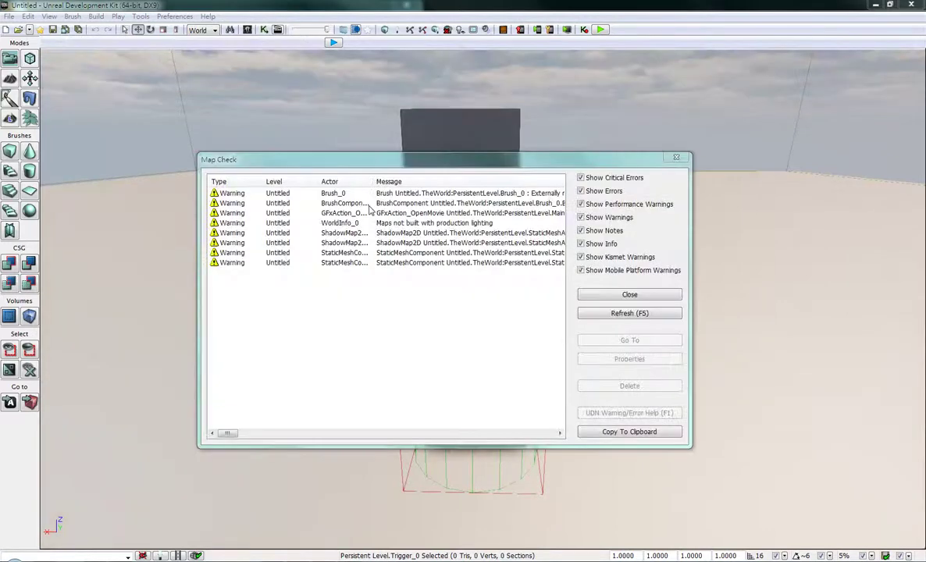
click(654, 296)
click(11, 16)
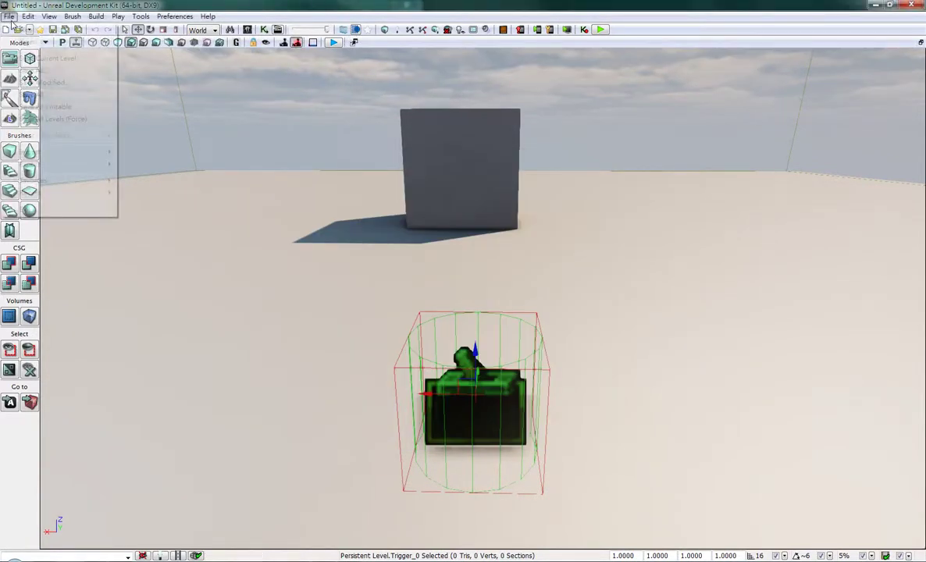
click(47, 57)
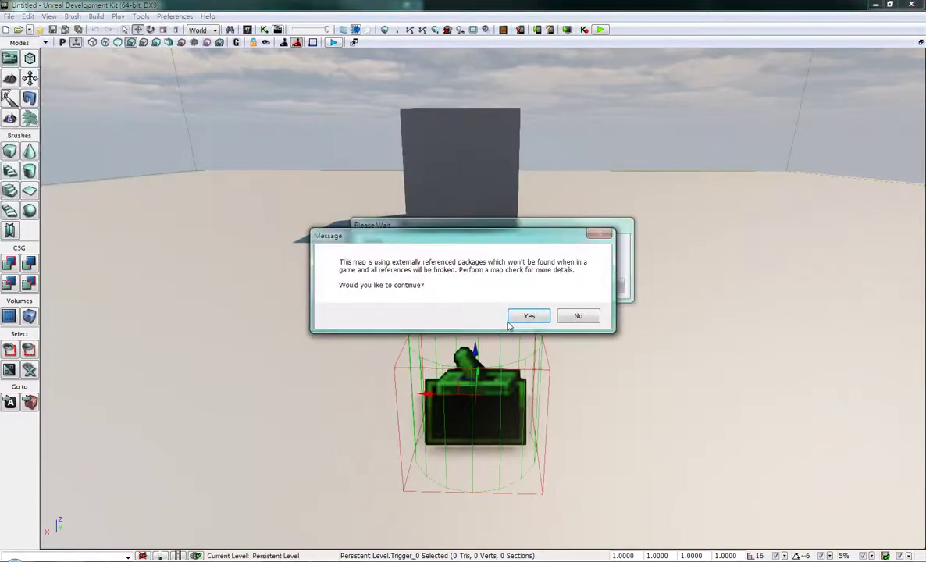
click(528, 318)
click(528, 320)
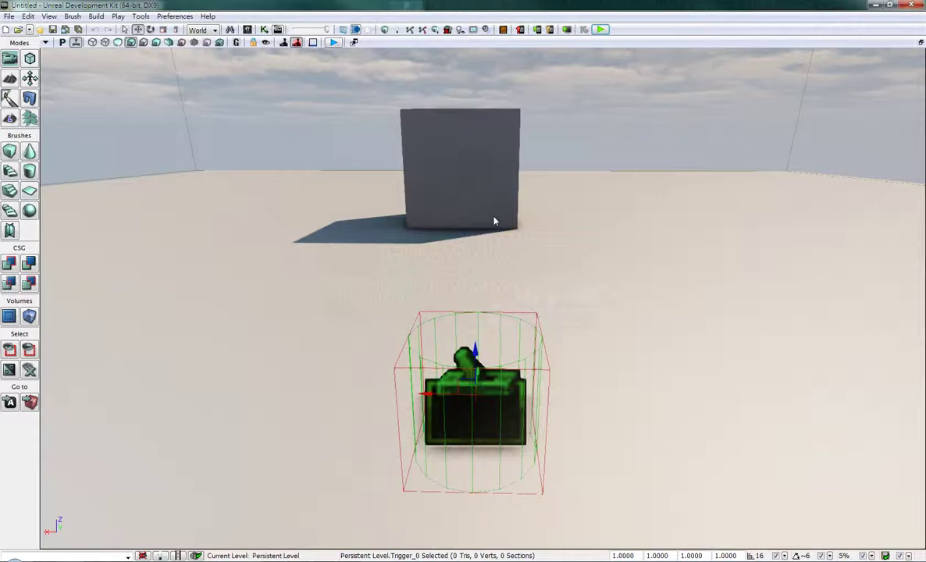
key(F8)
key(w)
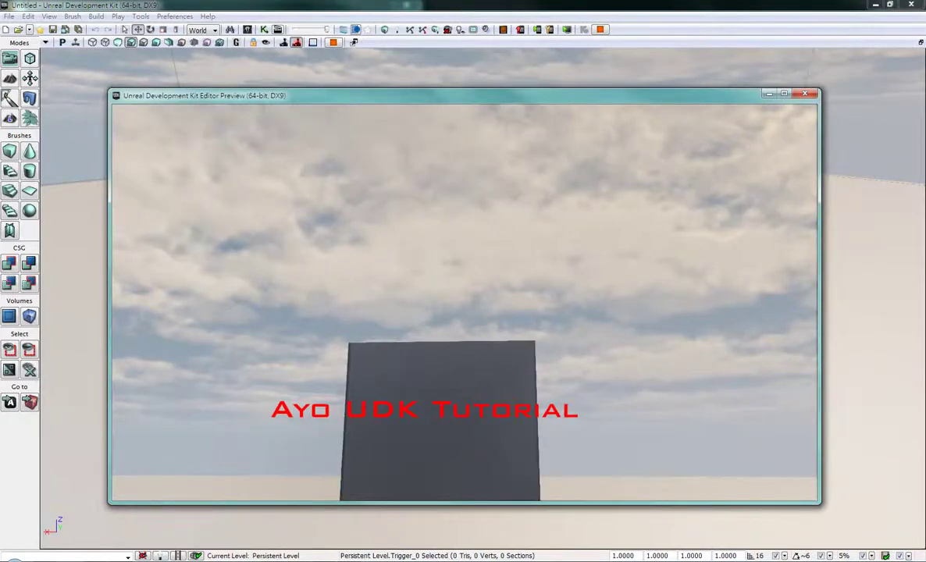
key(w)
key(w)
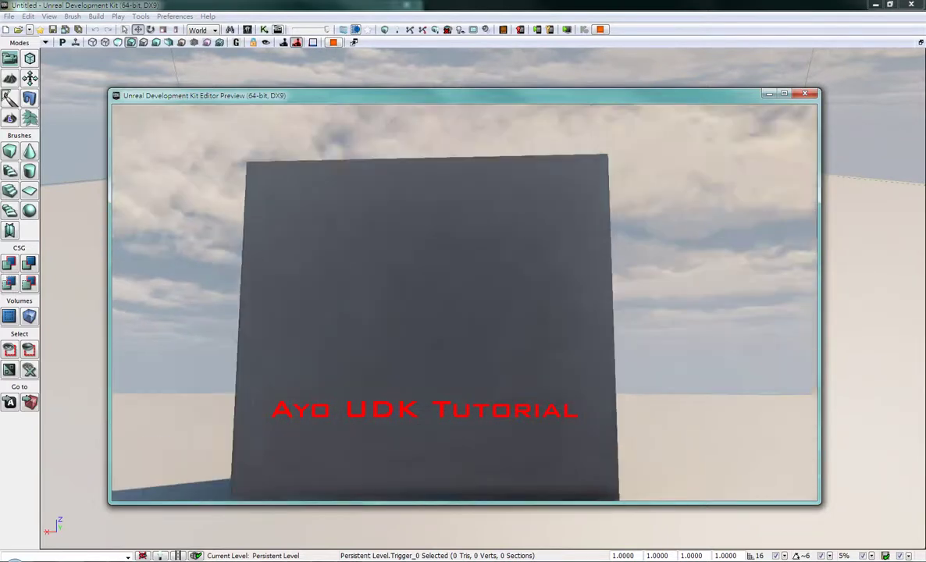
key(Escape)
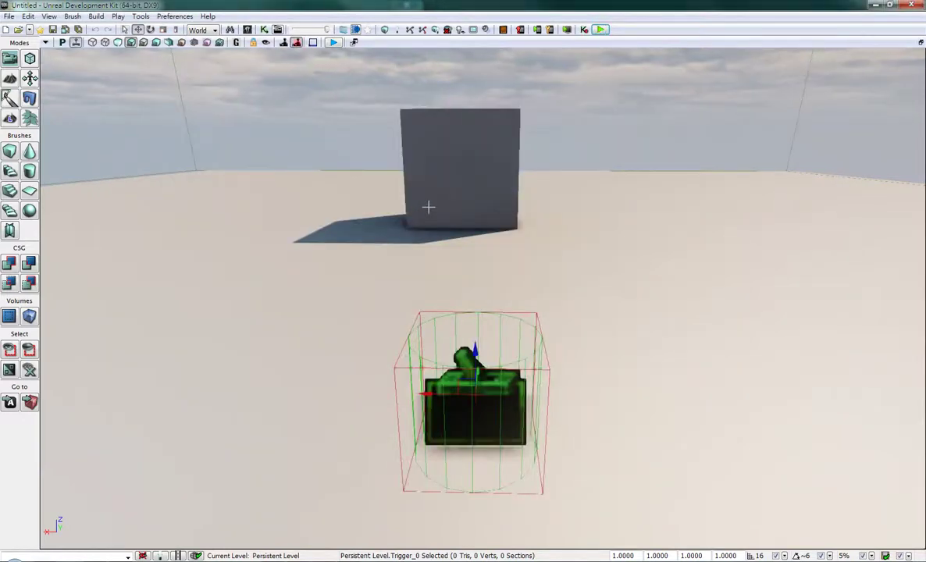
- Add Trigger_1 on the floor in front of the cube, check its properties, and reopen Kismet
mouse_move(428, 207)
right_down()
mouse_move(428, 250)
mouse_move(421, 226)
right_up()
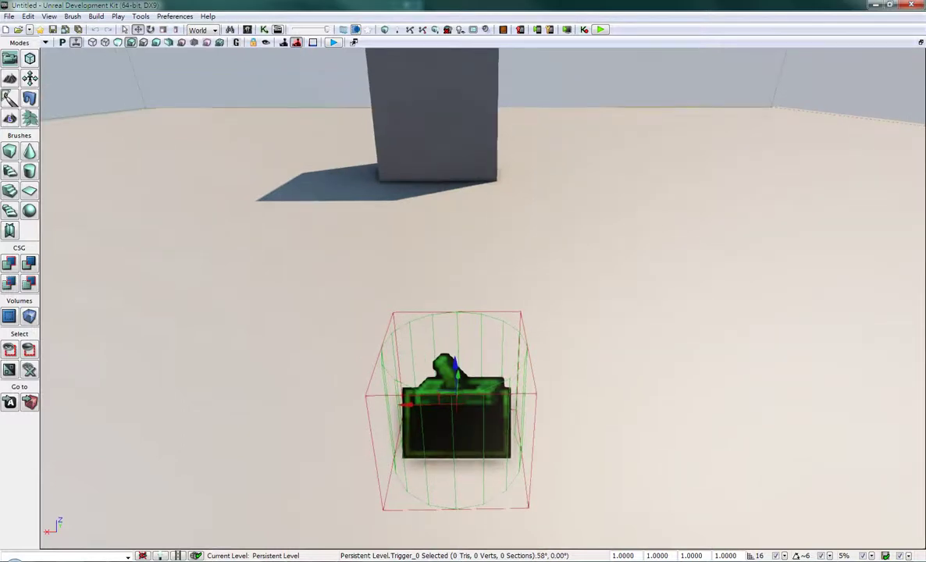
right_drag(343, 239, 343, 219)
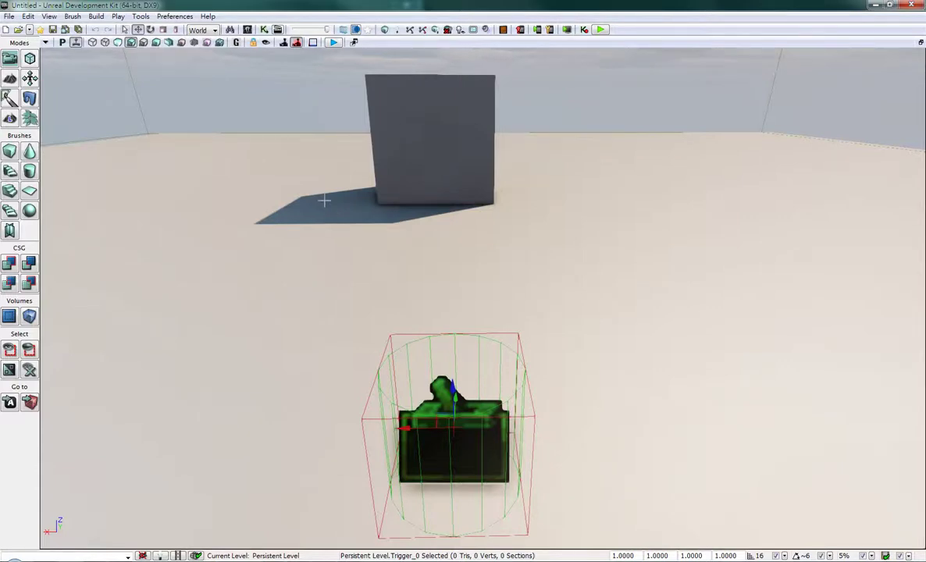
scroll(324, 205, up, 3)
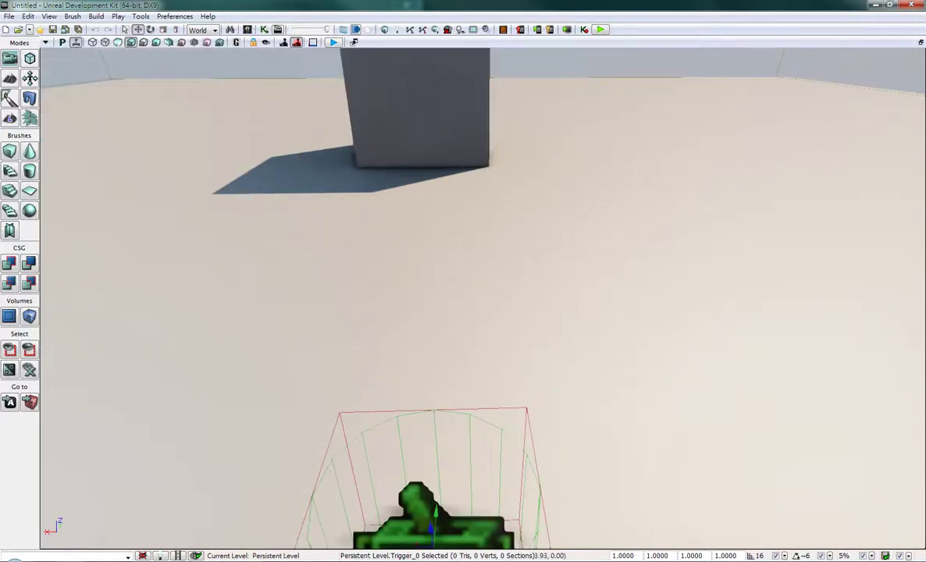
scroll(483, 297, up, 2)
right_click(403, 149)
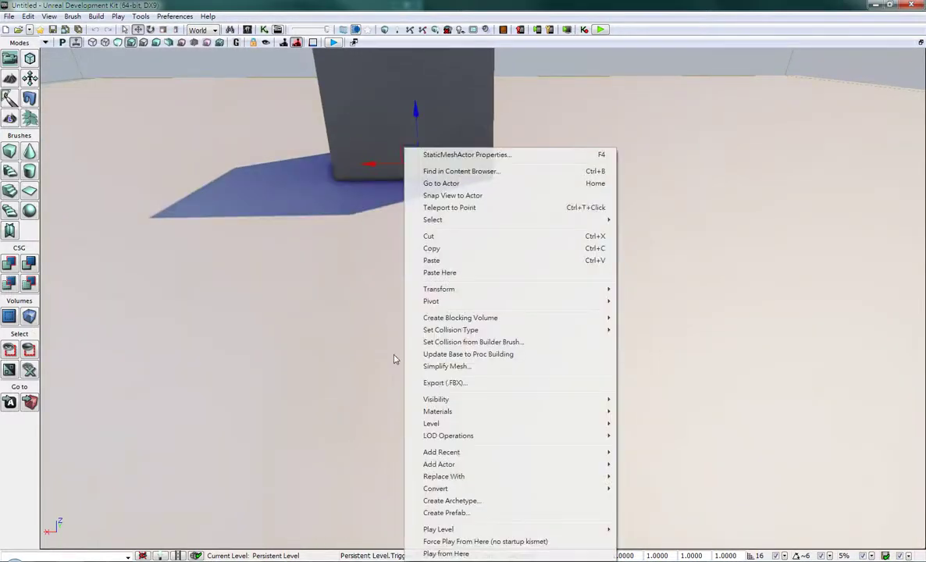
mouse_move(421, 465)
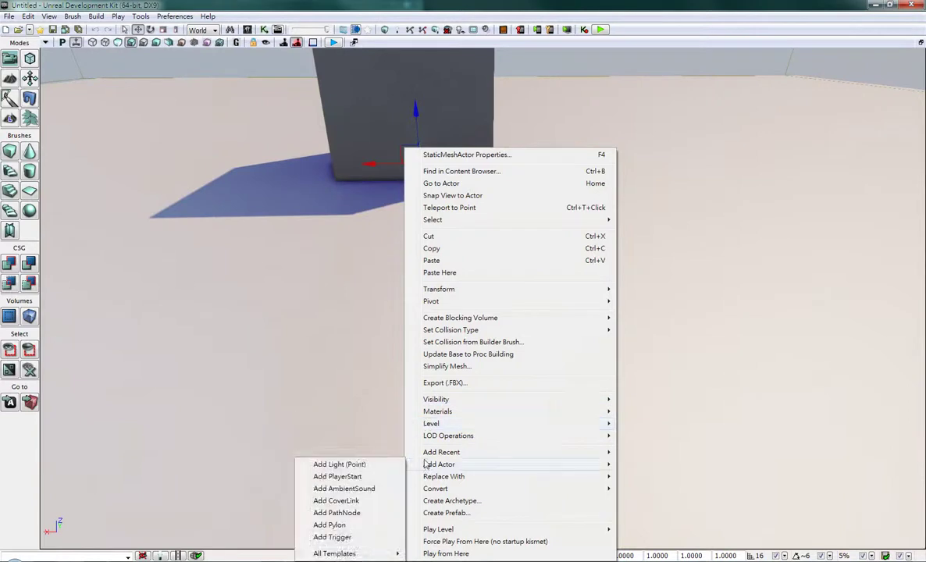
click(352, 538)
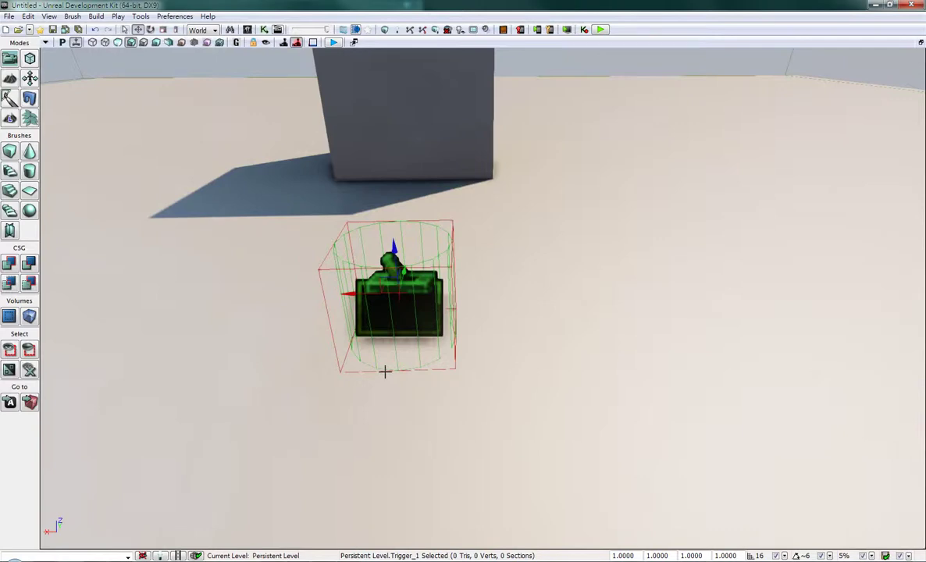
double_click(404, 306)
key(Escape)
key(ctrl+k)
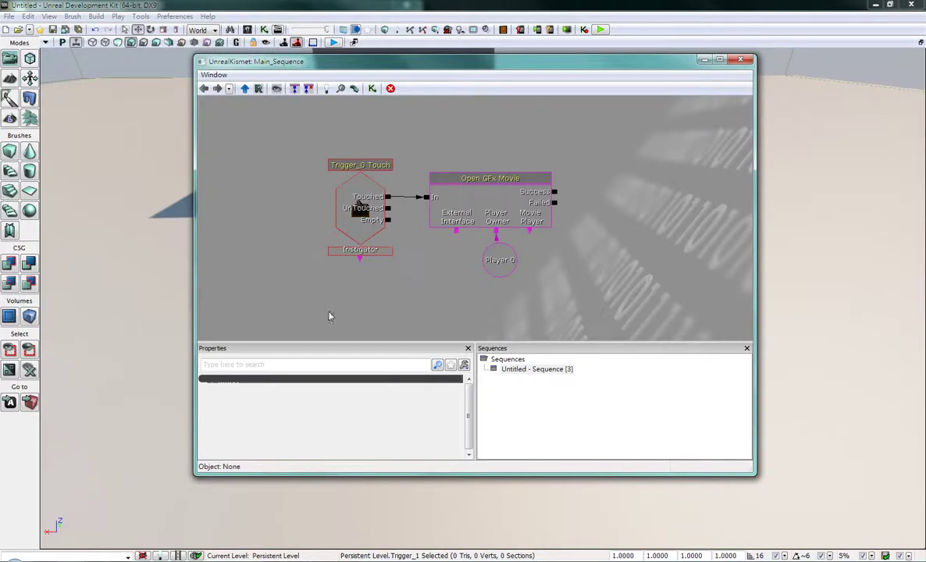
- Add a Trigger_1 Touch event to the Kismet sequence
right_drag(350, 302, 352, 264)
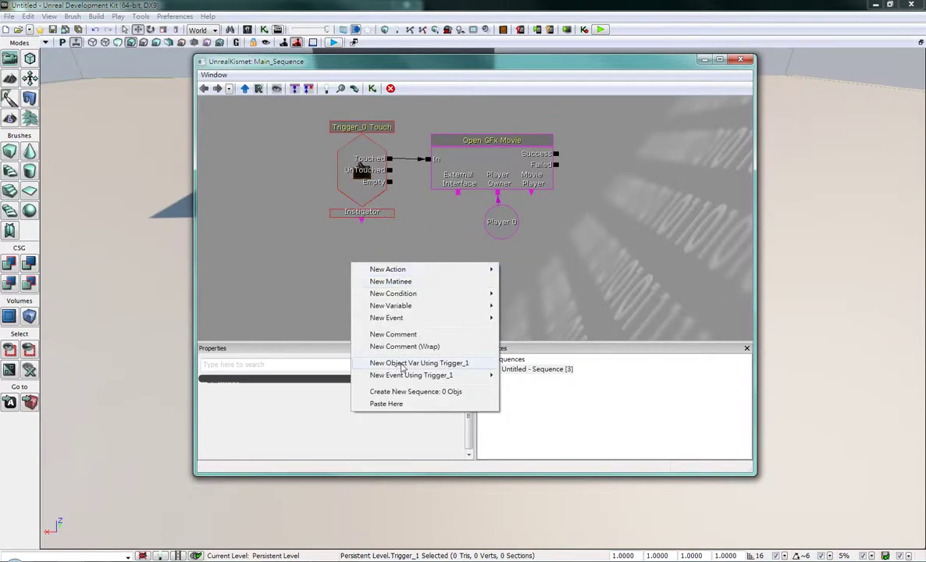
mouse_move(406, 376)
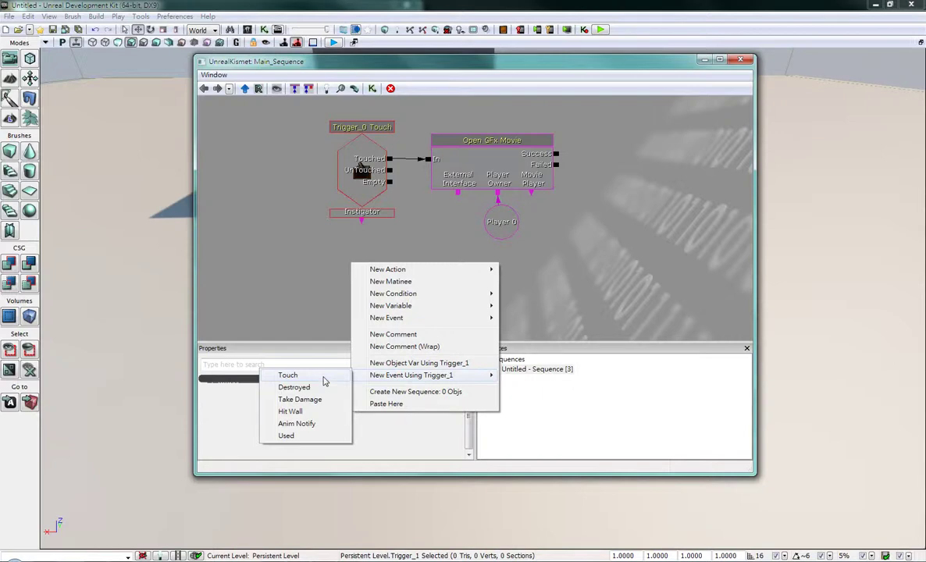
click(324, 377)
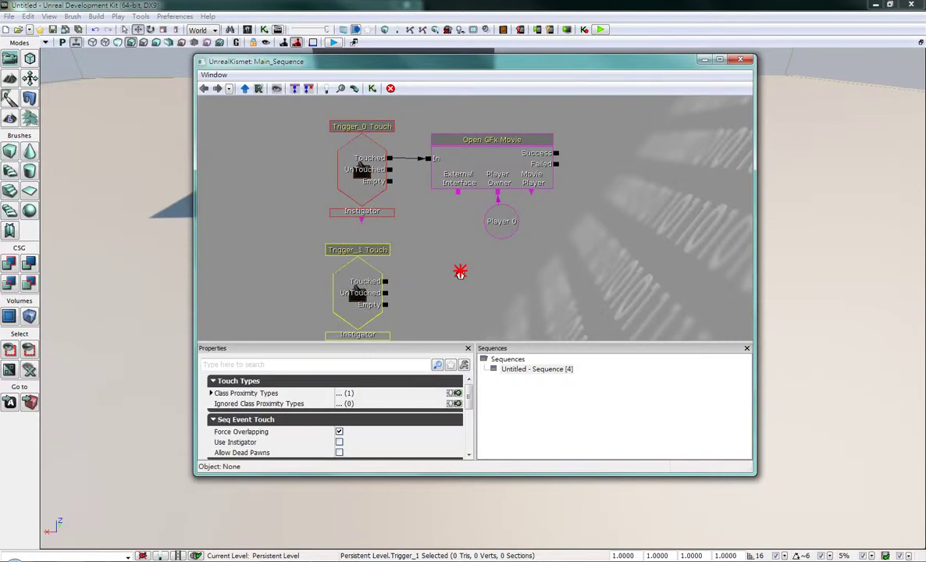
drag(460, 273, 458, 260)
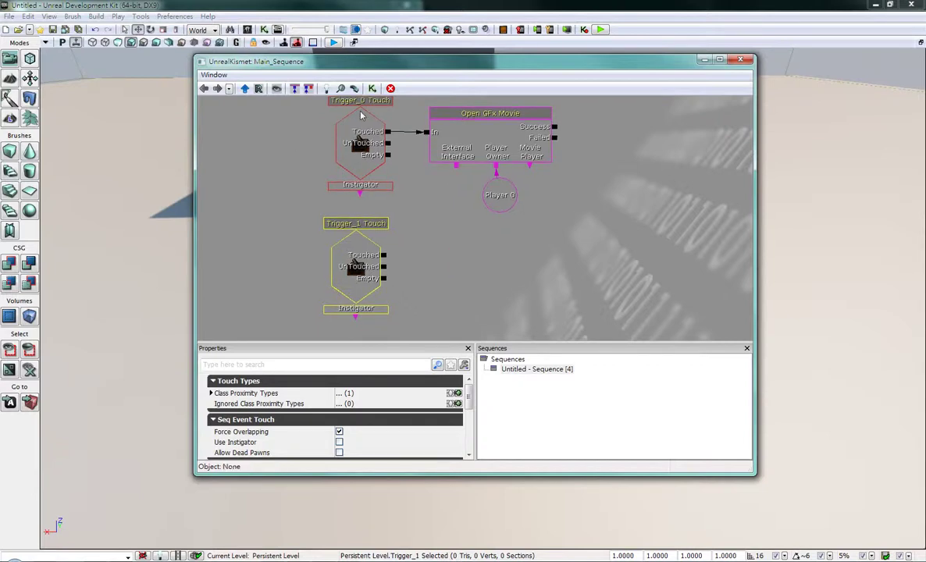
- Search the new sequence objects for 'close gfx movie'
click(326, 89)
text(close)
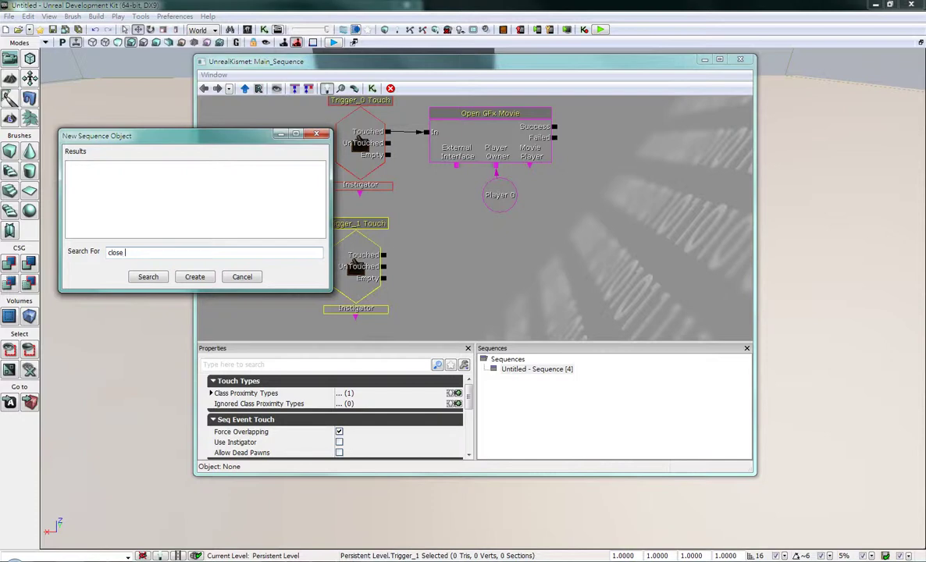
text( gfx movie)
key(Return)
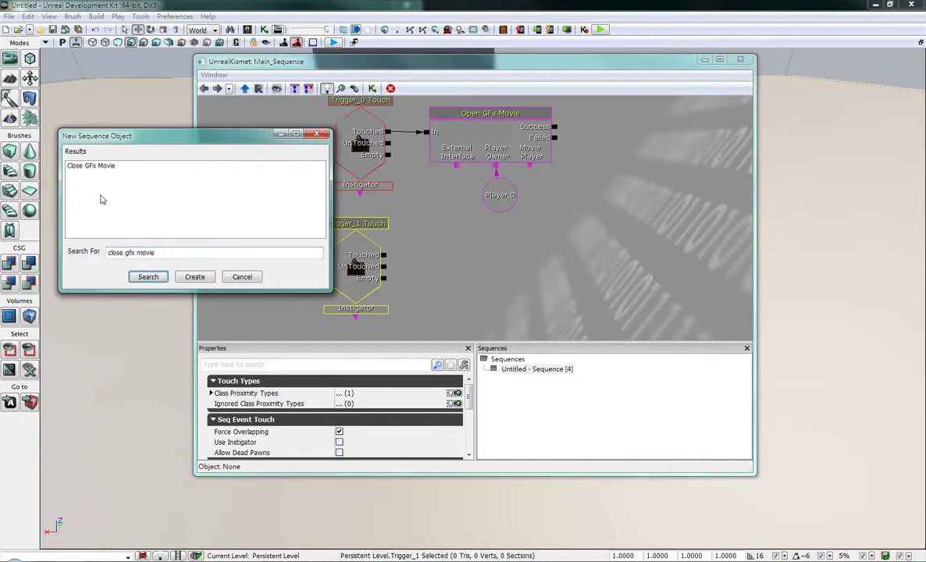
- Add a Close GFx Movie action and wire Trigger_1 Touched to its In input
click(195, 277)
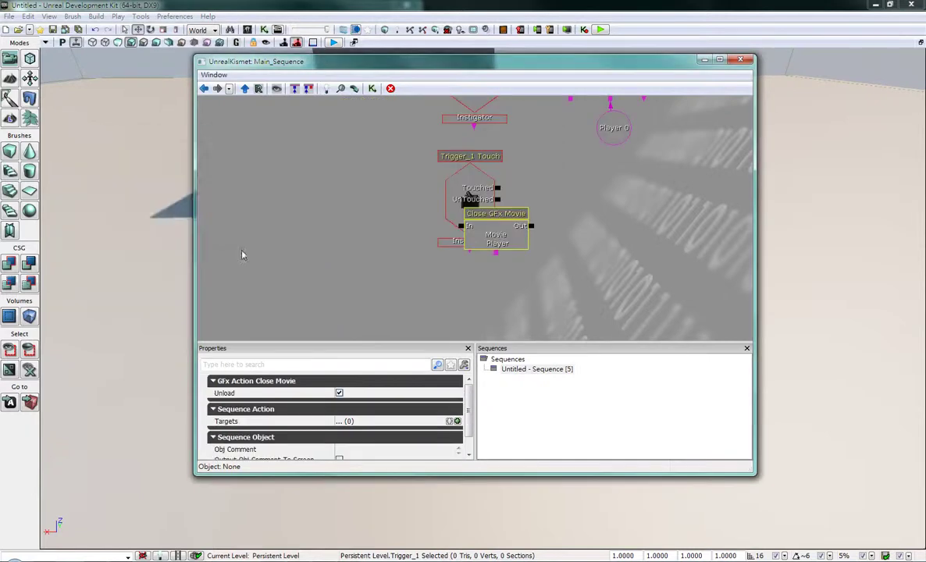
drag(242, 255, 127, 300)
drag(388, 271, 473, 236)
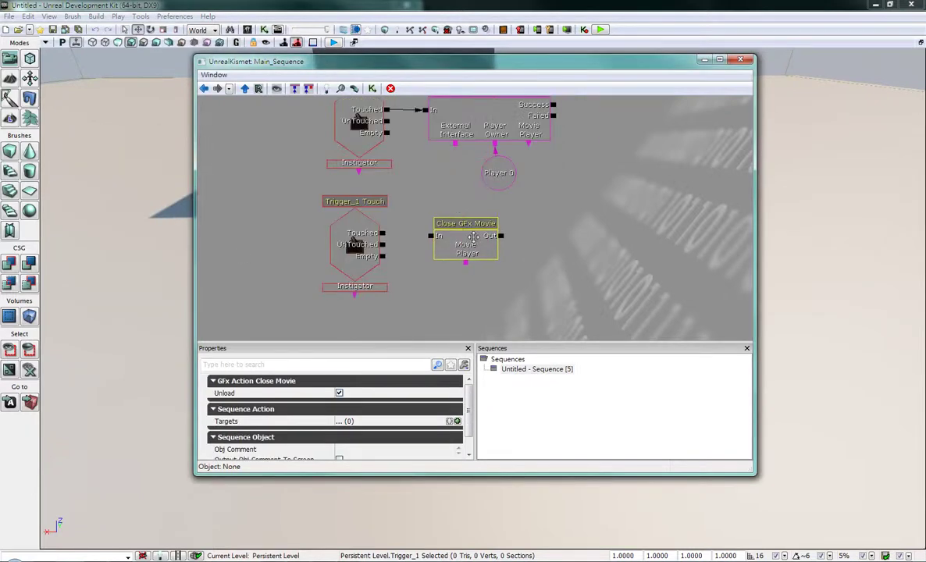
click(399, 236)
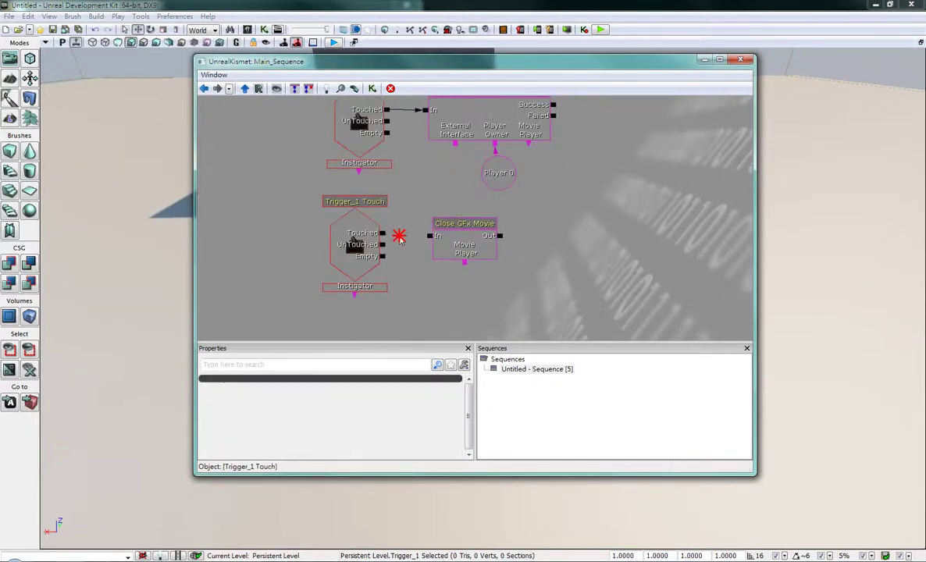
drag(399, 237, 429, 236)
click(542, 235)
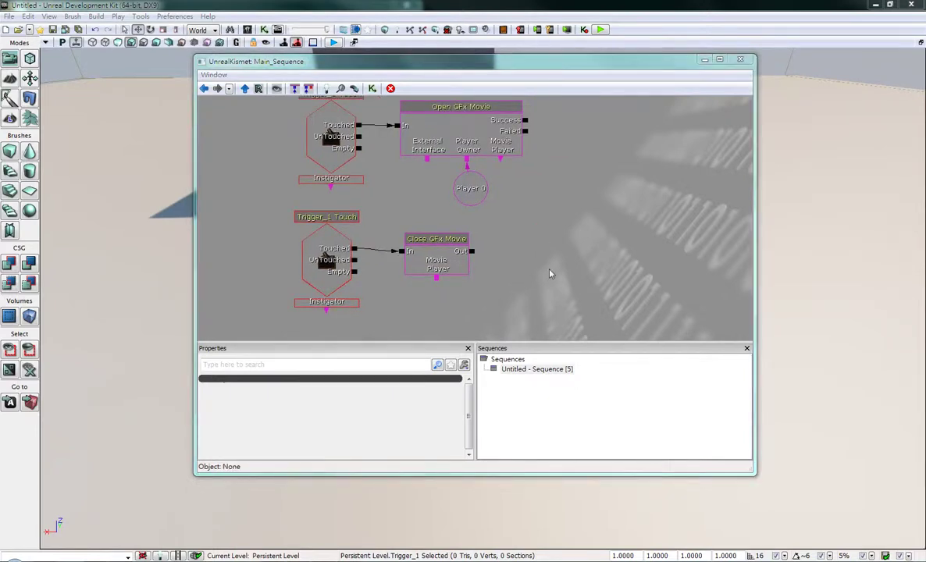
- Create a new object variable for the Movie Player connectors, then close Kismet
drag(506, 253, 483, 257)
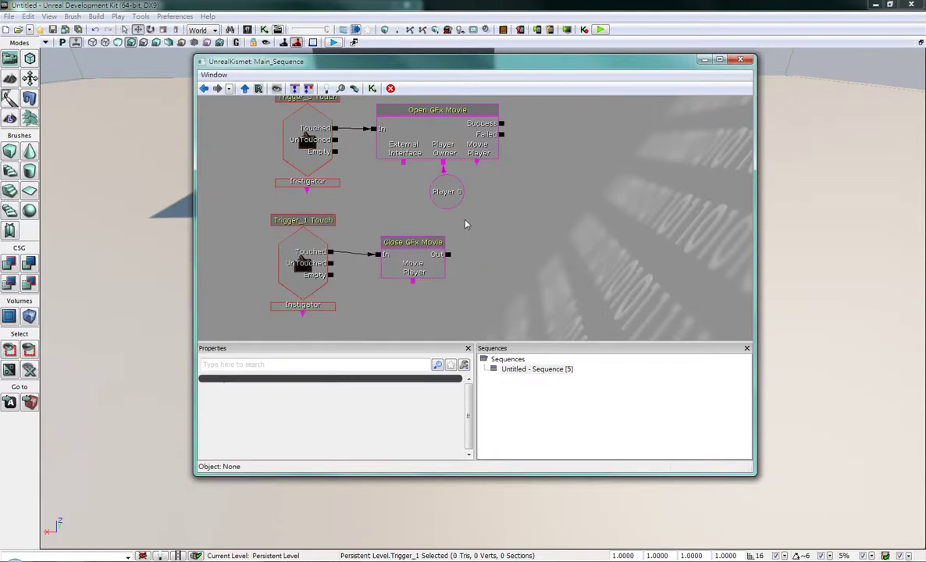
right_click(477, 160)
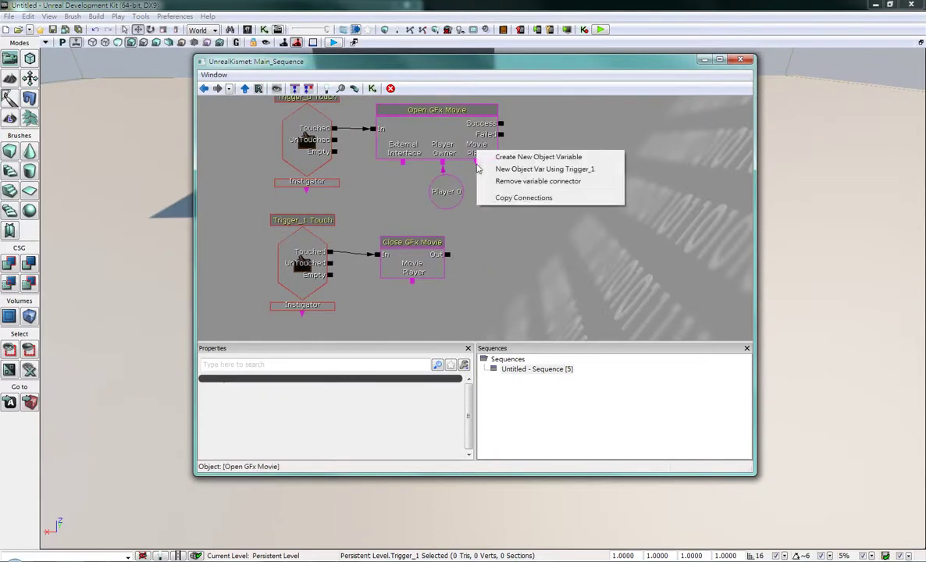
click(491, 159)
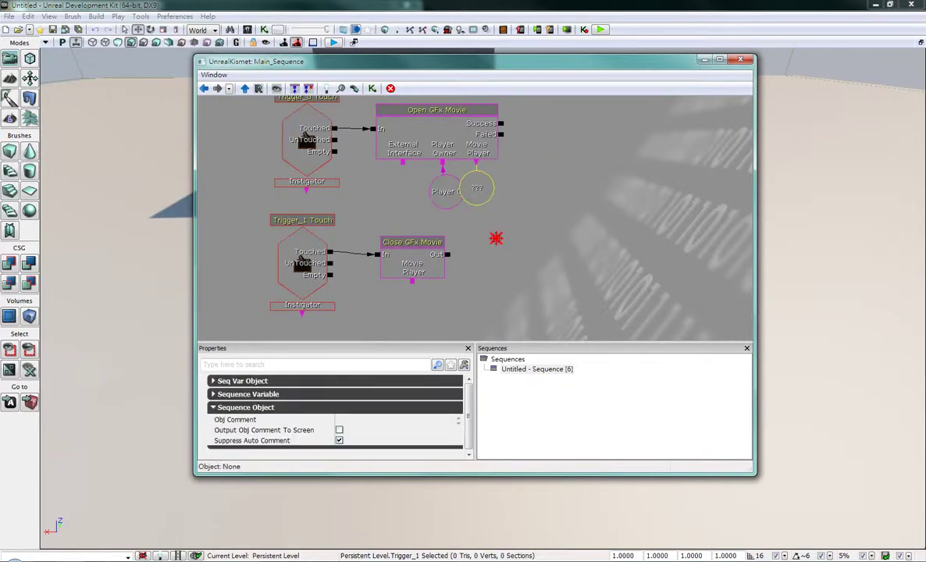
mouse_move(476, 188)
ctrl+mouse_down()
mouse_move(485, 307)
mouse_move(476, 311)
ctrl+mouse_up()
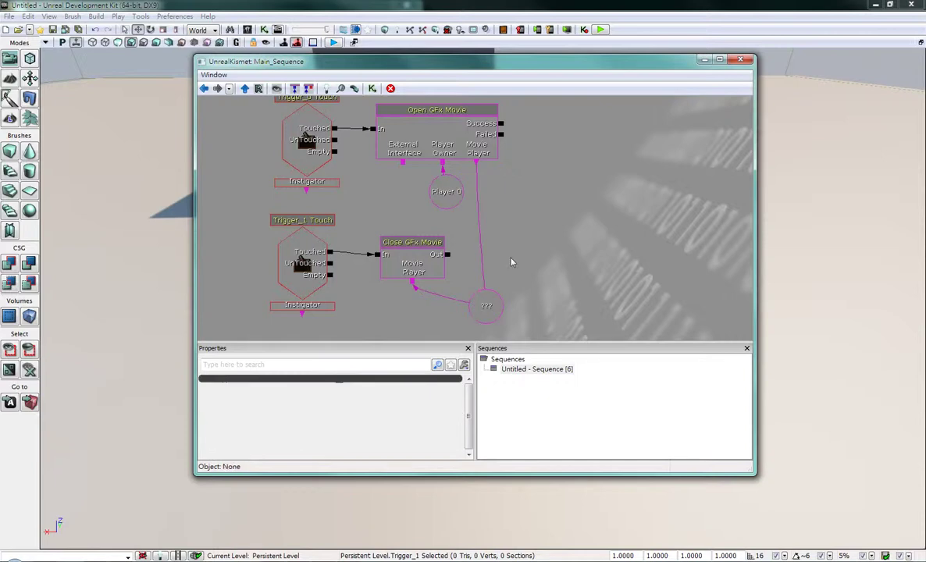
key(alt+F4)
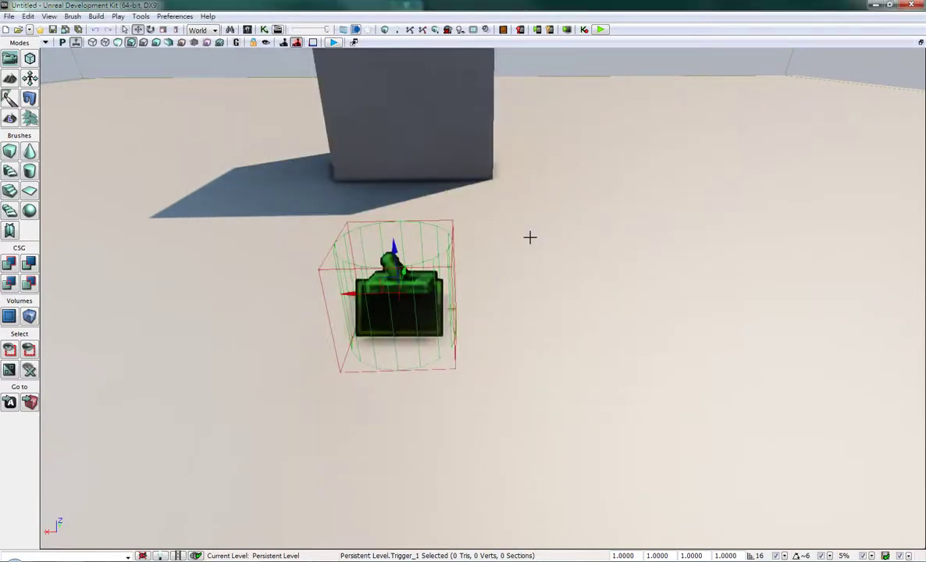
scroll(468, 296, down, 2)
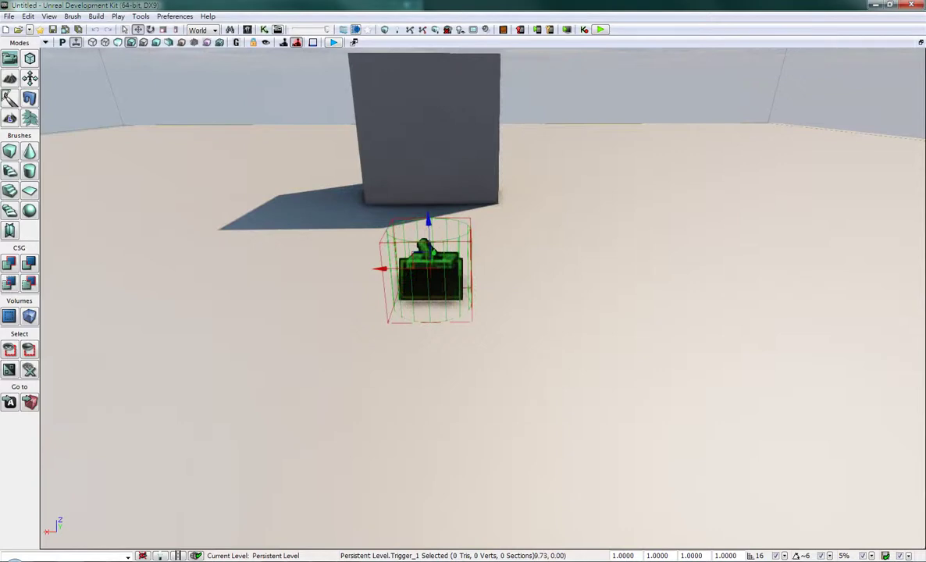
key(alt+F8)
key(ctrl+s)
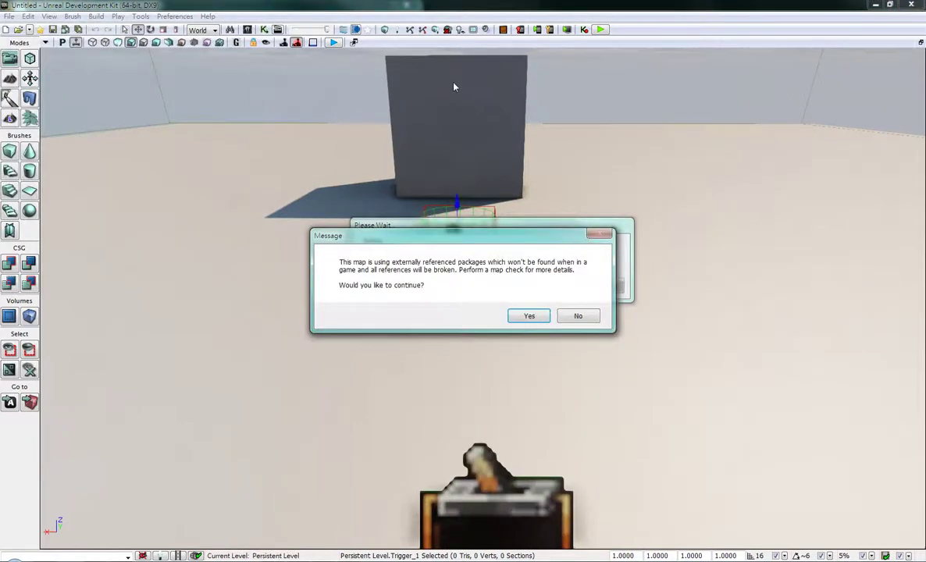
click(530, 314)
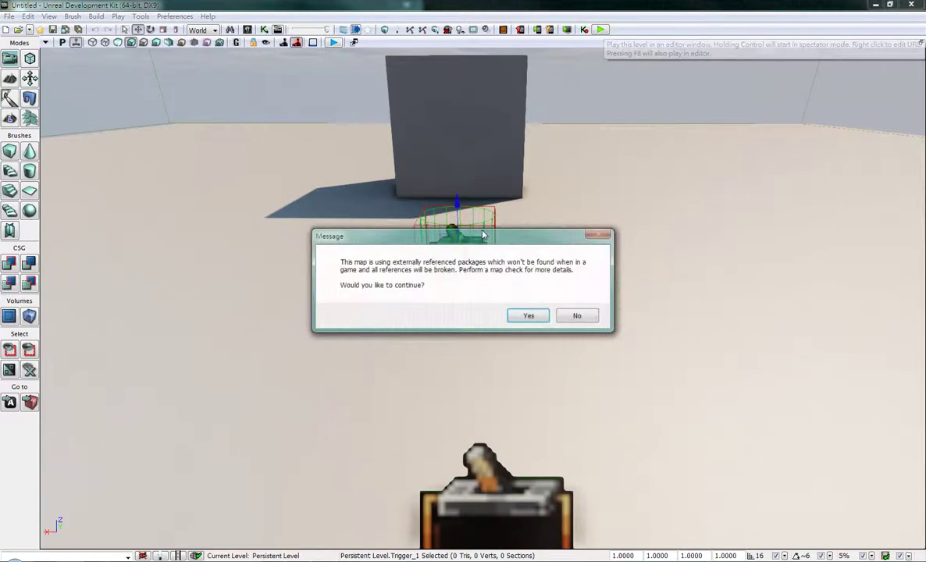
key(Return)
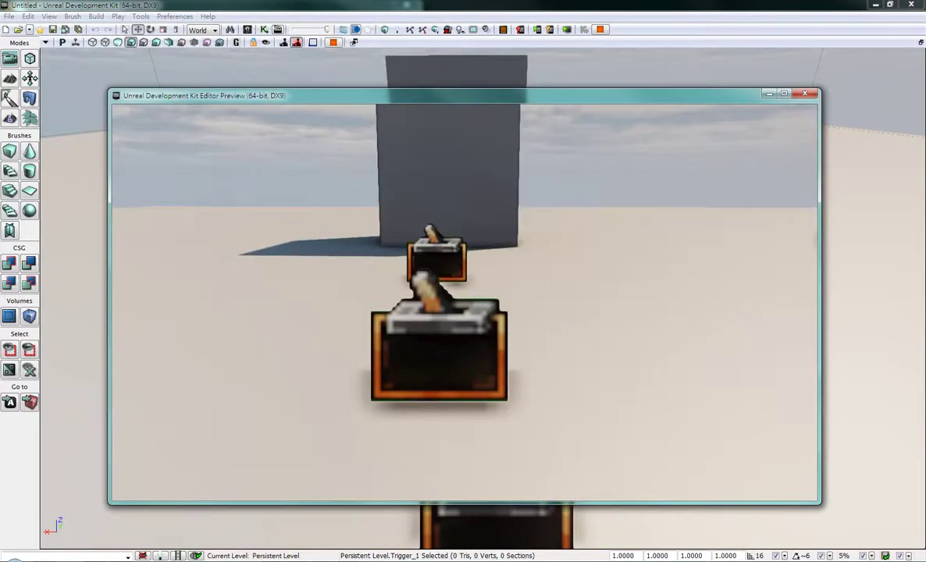
key(w)
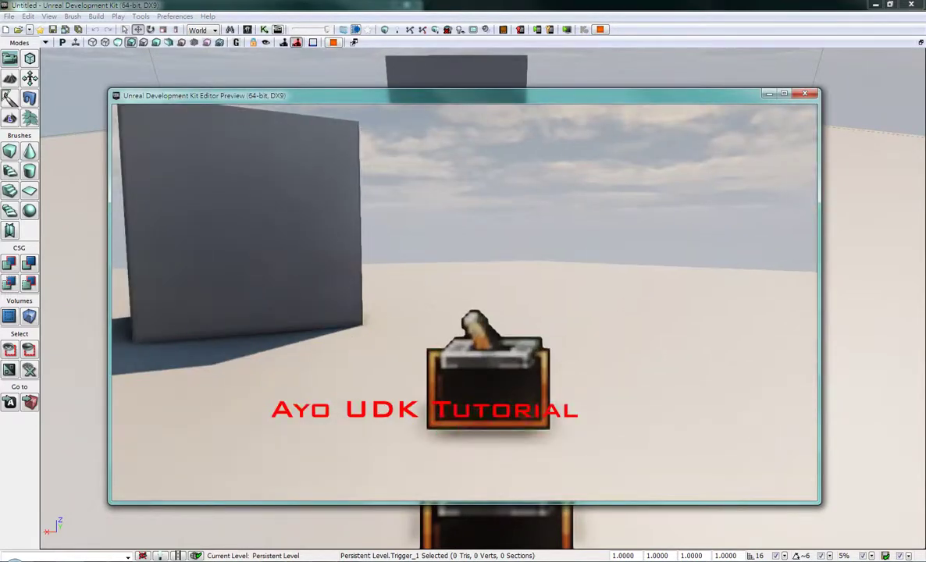
key(w)
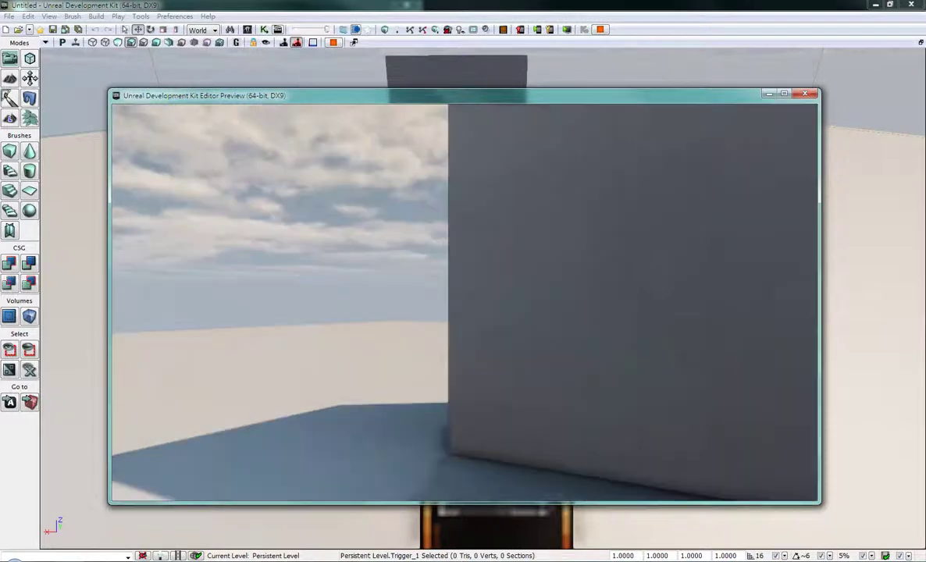
key(w)
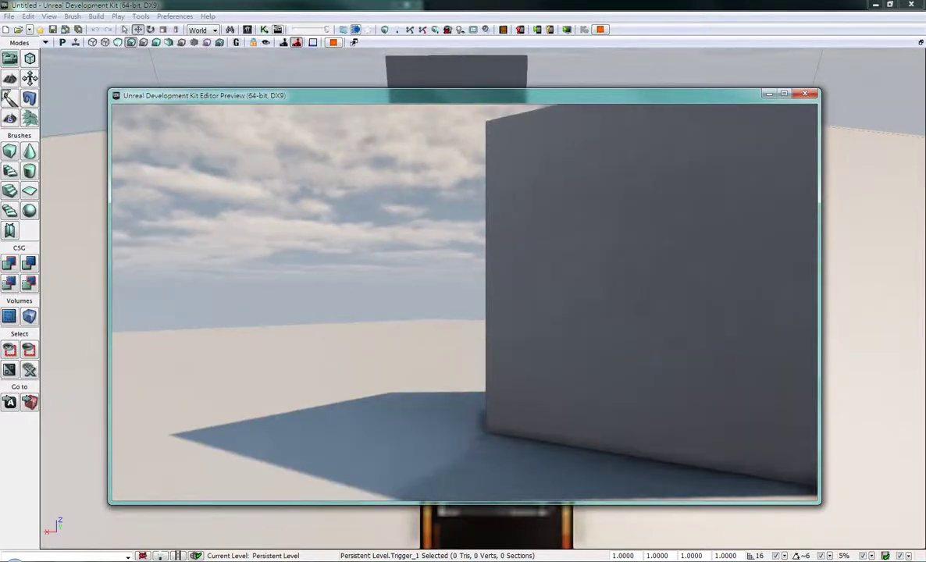
key(Escape)
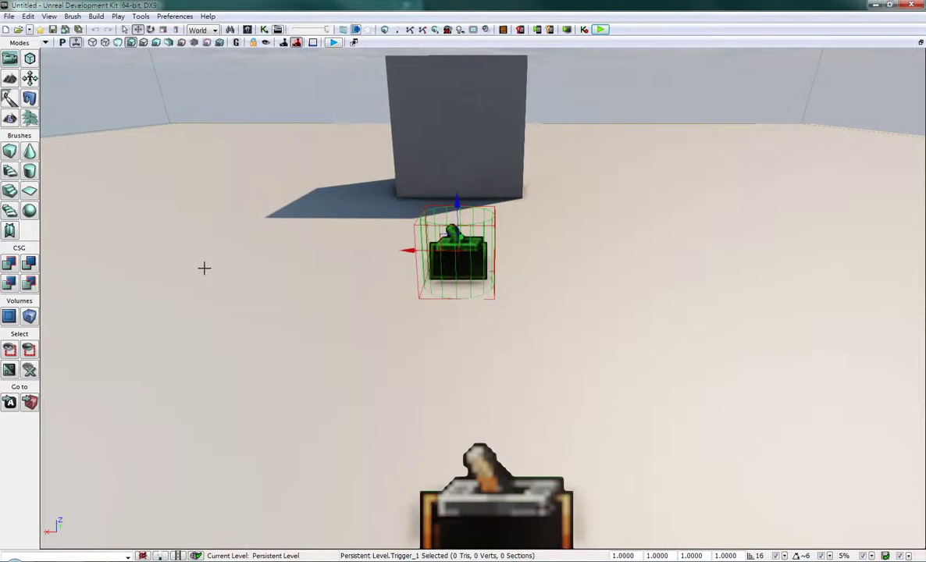
- In Kismet, break the Trigger_1 Touched link and move Close GFx Movie beside Open GFx Movie
click(263, 30)
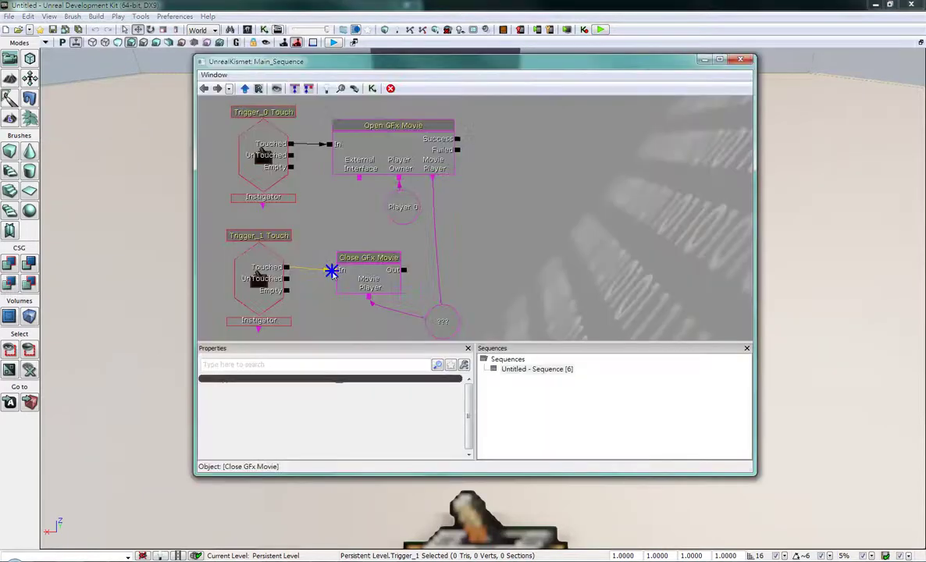
right_click(334, 260)
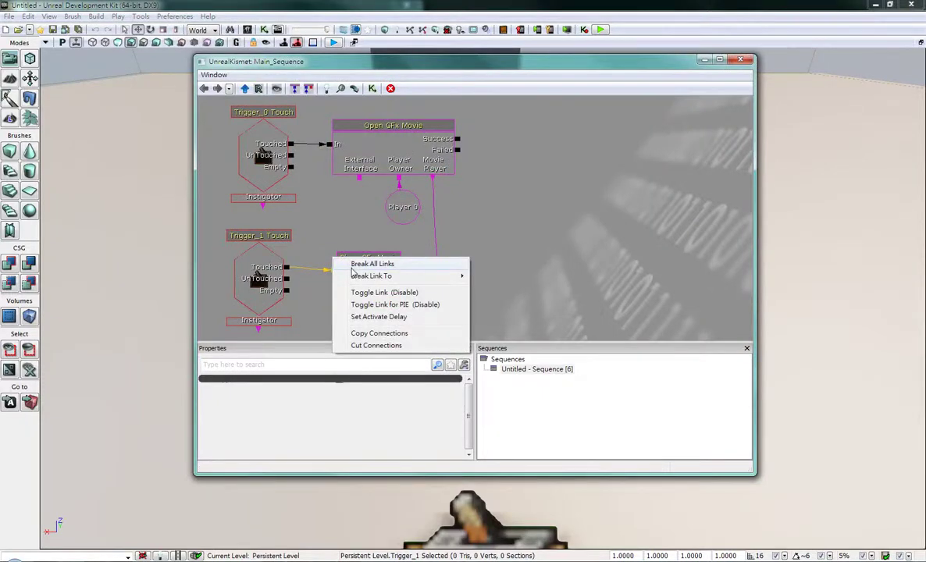
click(352, 264)
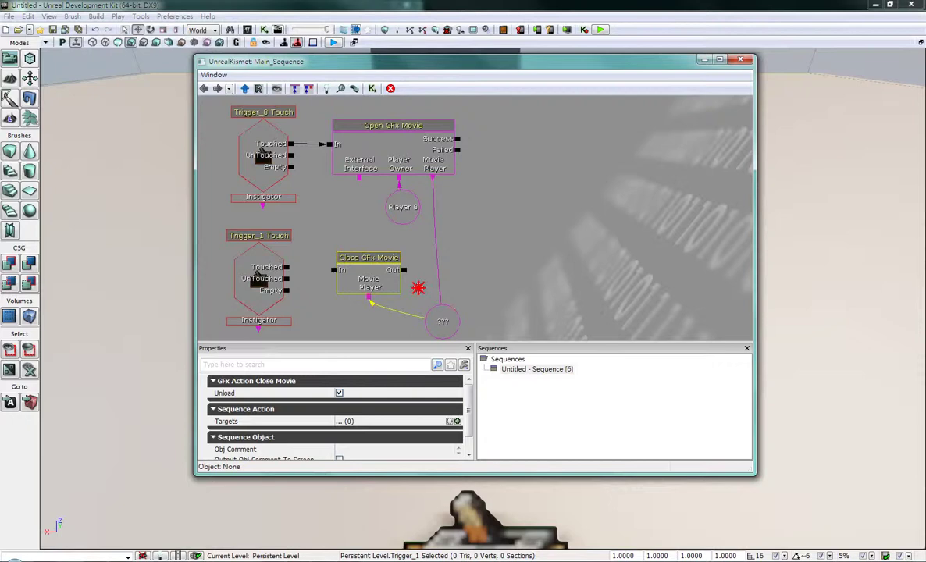
ctrl+drag(368, 277, 554, 145)
mouse_move(459, 142)
mouse_down()
mouse_move(397, 205)
mouse_move(455, 200)
mouse_move(424, 235)
mouse_up()
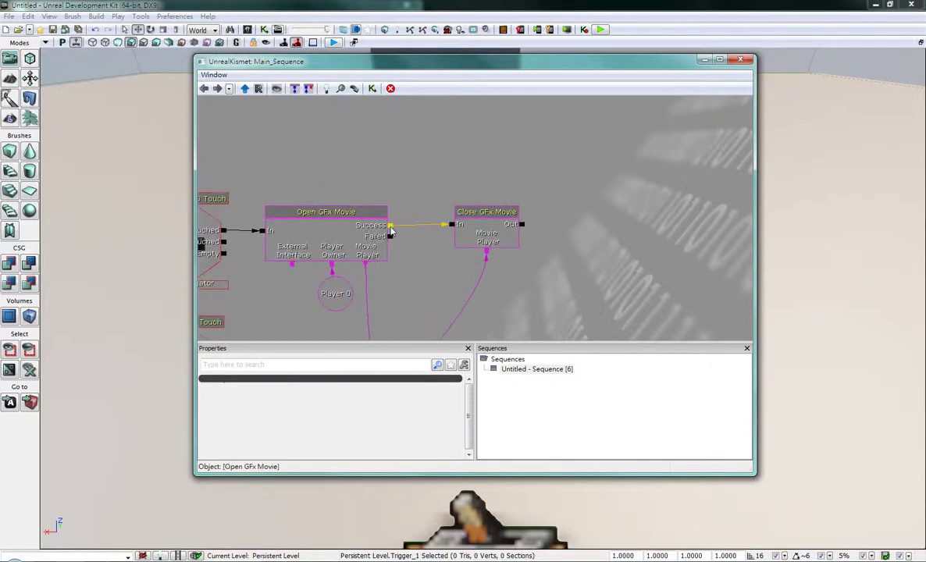
- Give Open GFx Movie's Success link to Close GFx Movie a 3-second activate delay
right_click(389, 226)
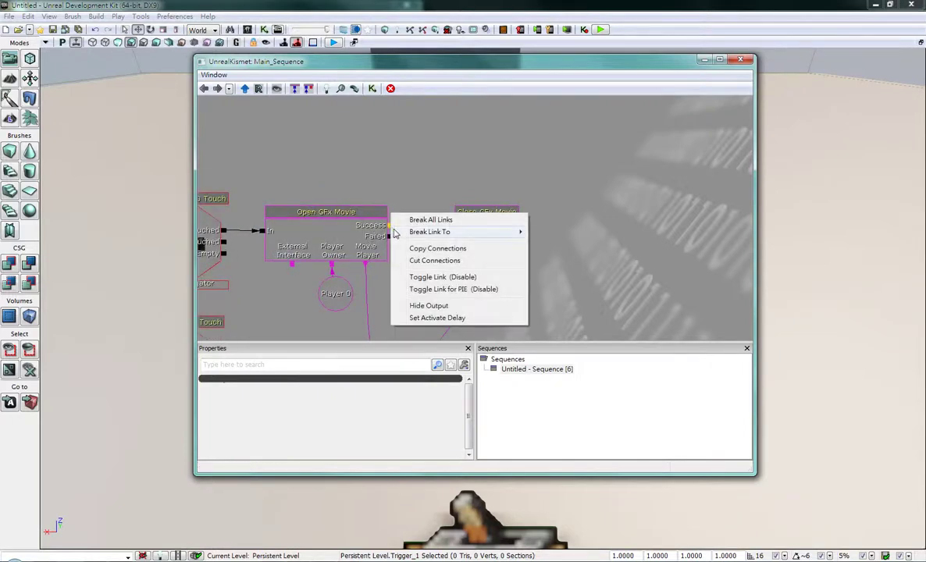
mouse_move(395, 235)
click(436, 317)
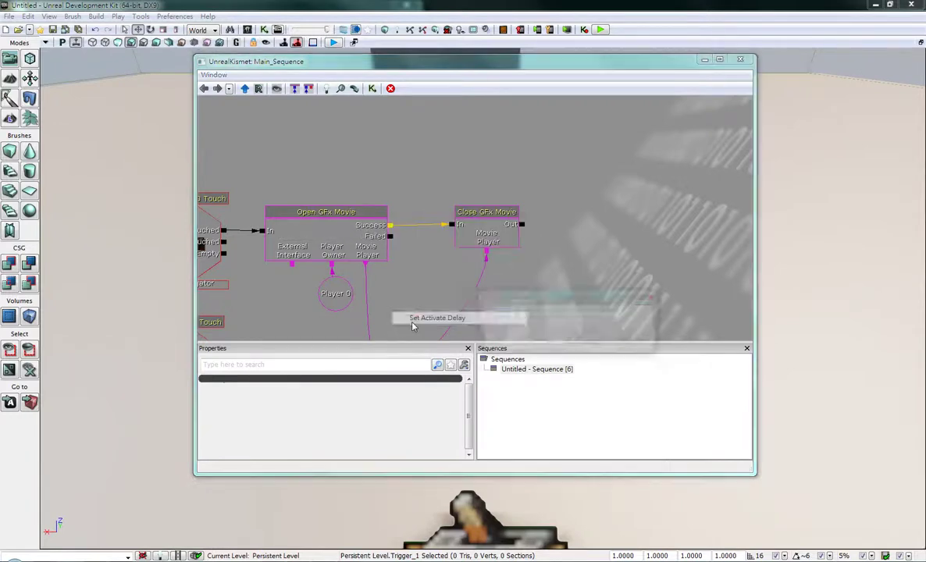
drag(533, 302, 489, 289)
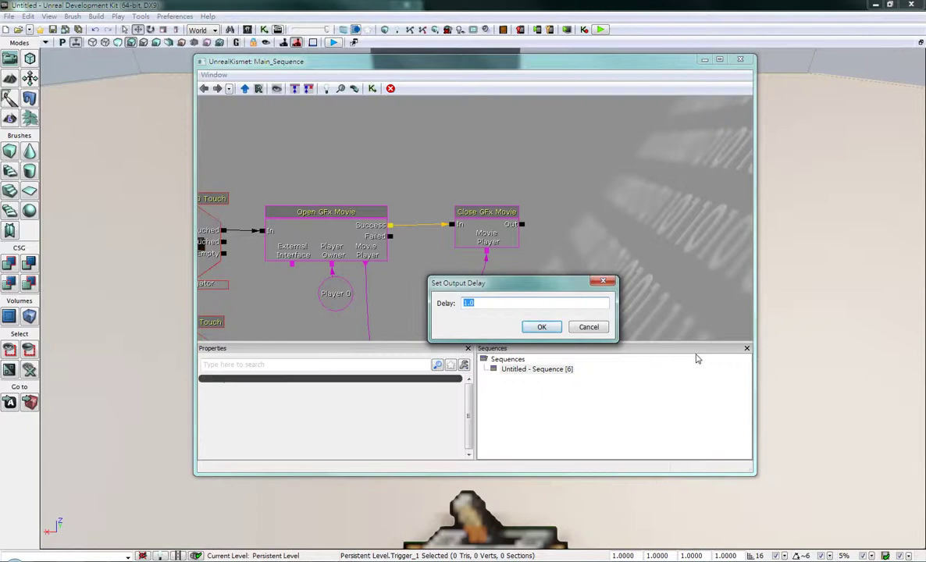
text(3)
click(557, 327)
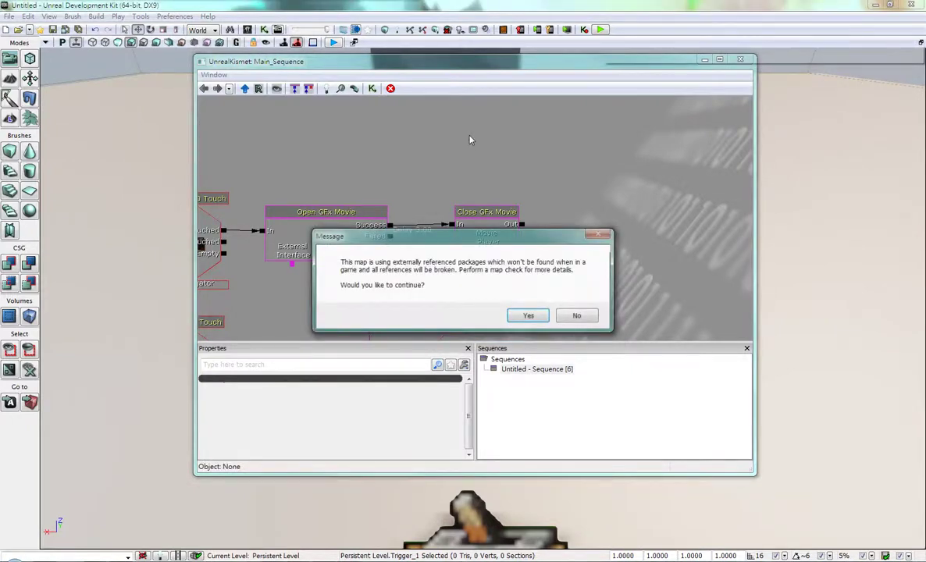
key(Return)
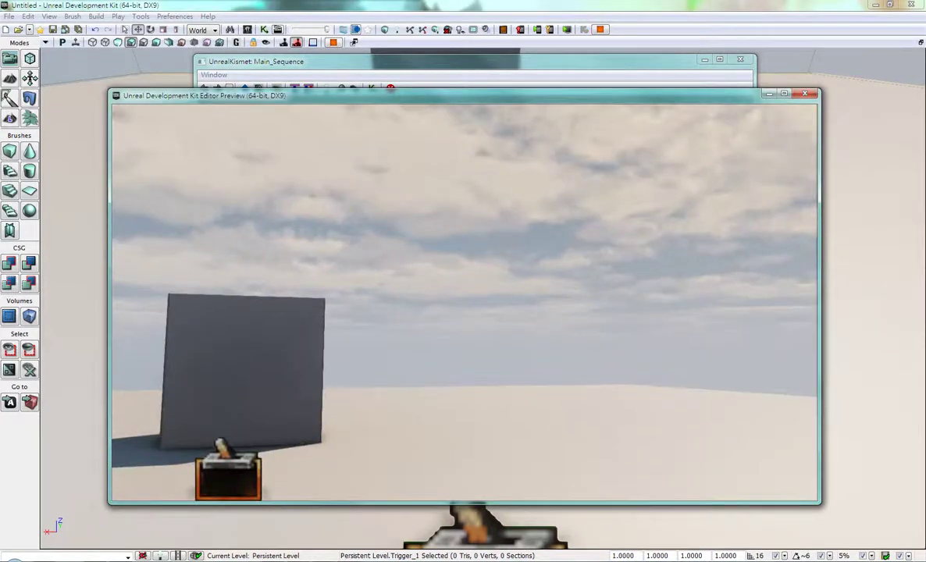
key(s)
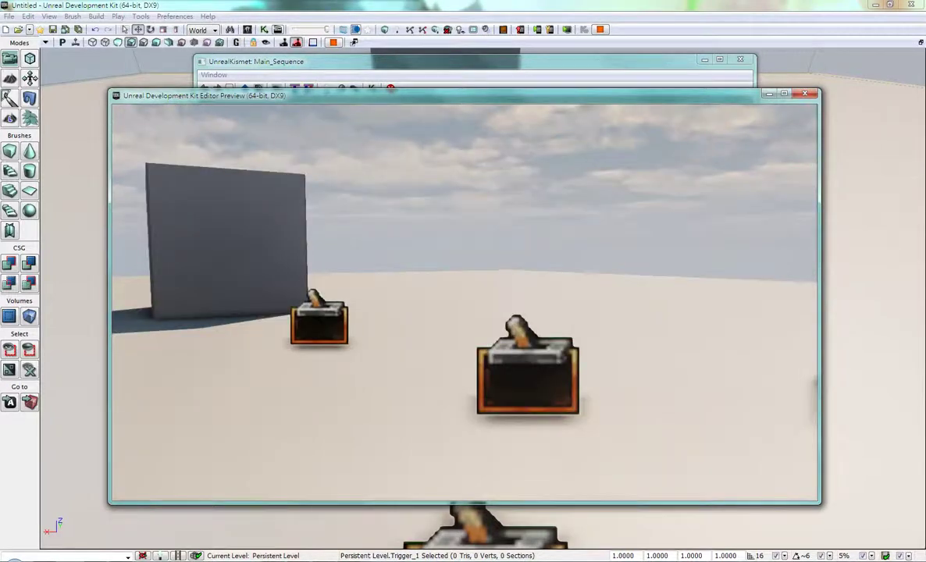
key(Escape)
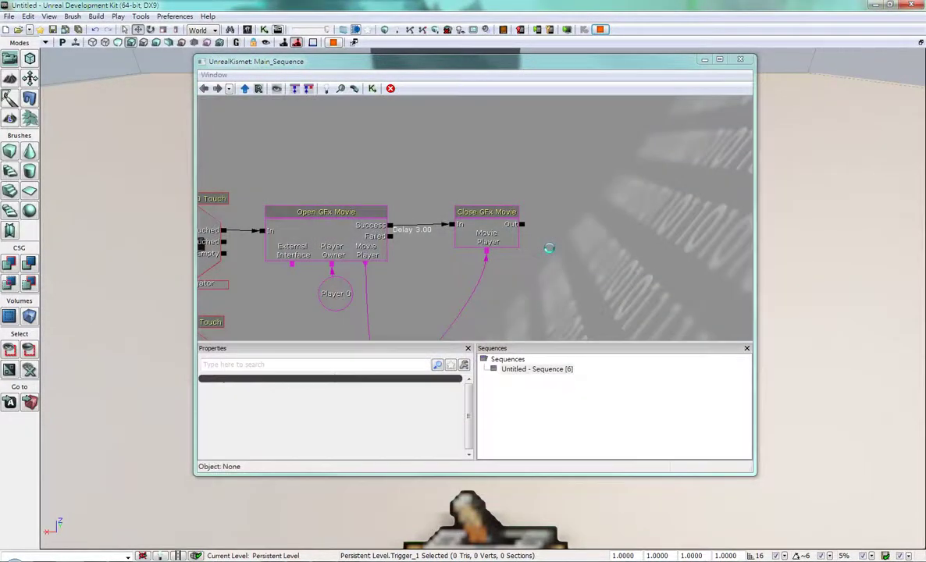